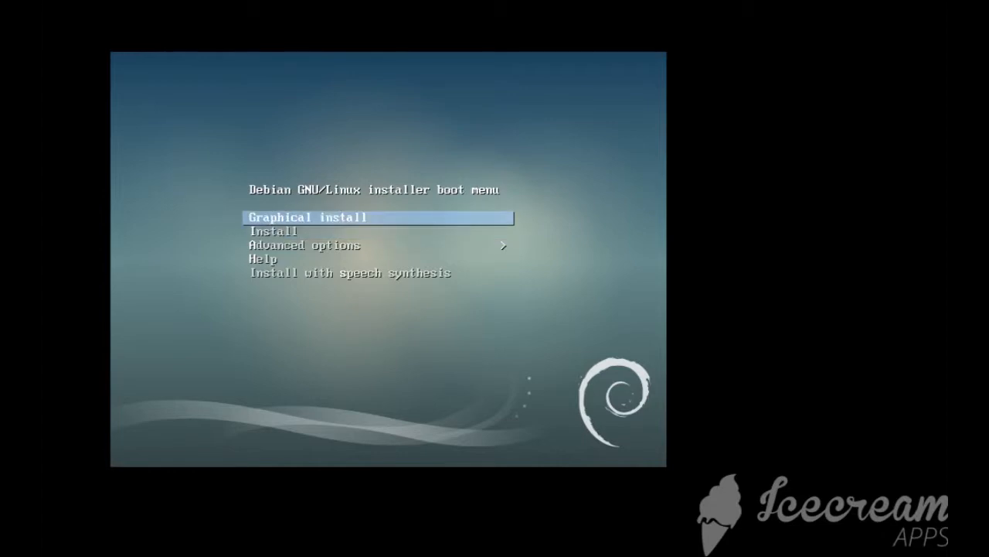
Start the graphical expert install from the boot menu's advanced options
key("Down")
key("Down")
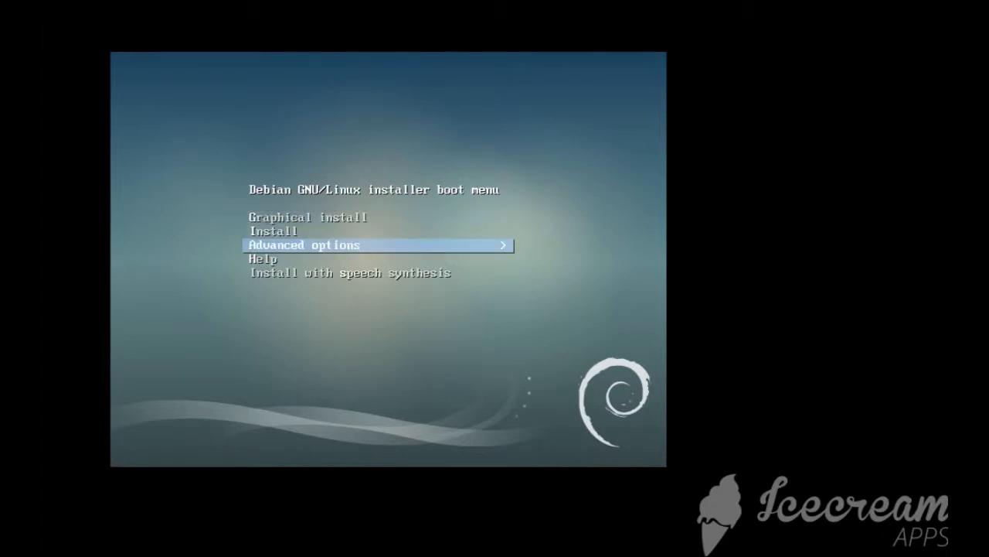
key("Return")
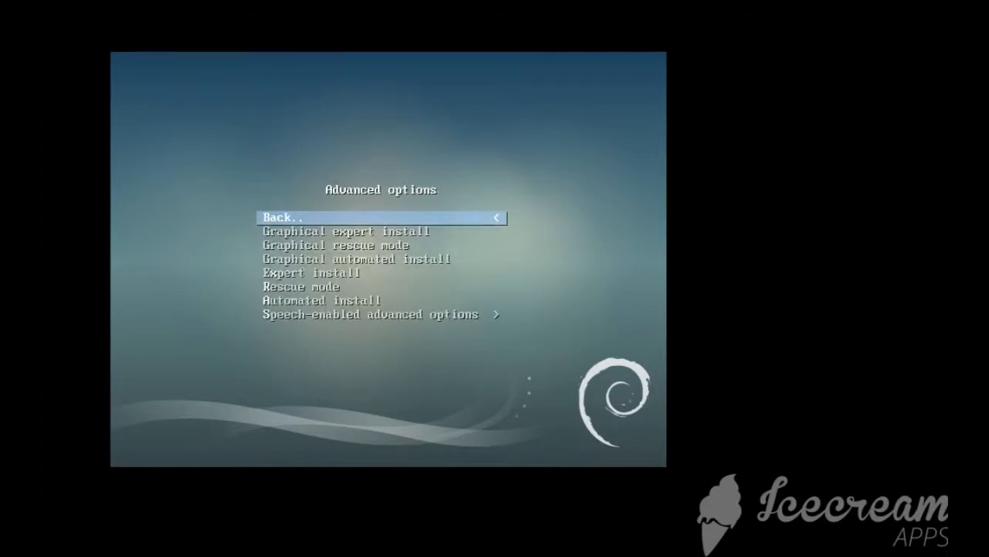
key("Down")
key("Down")
key("Up")
key("Down")
key("Up")
key("Return")
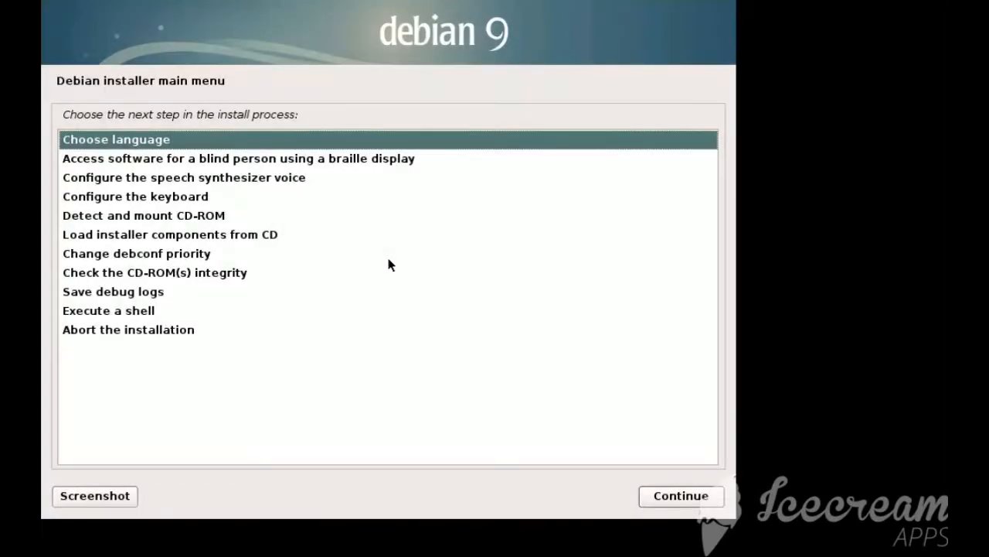
Choose English as the language, United Kingdom as the location and en_GB.UTF-8 as the default locale
left_click(682, 496)
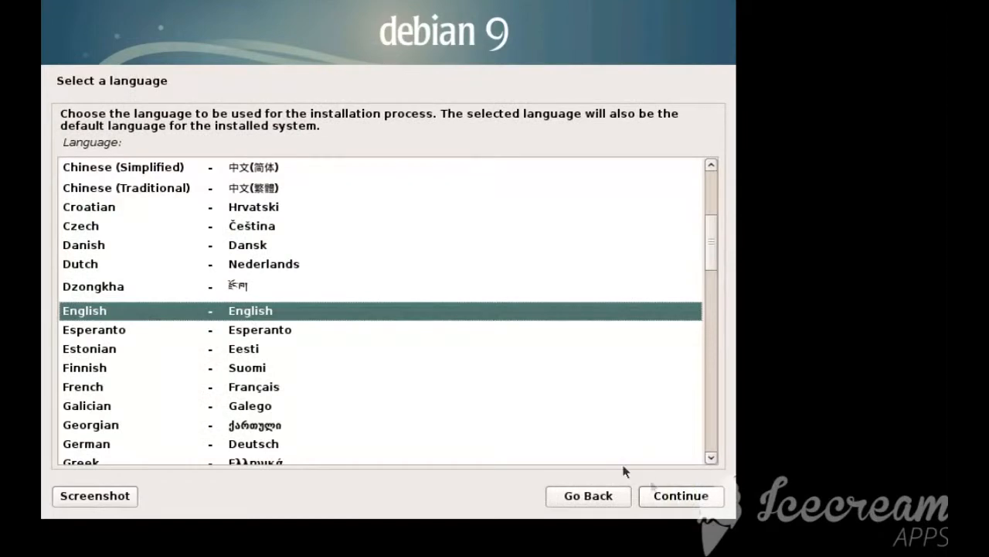
left_click(684, 501)
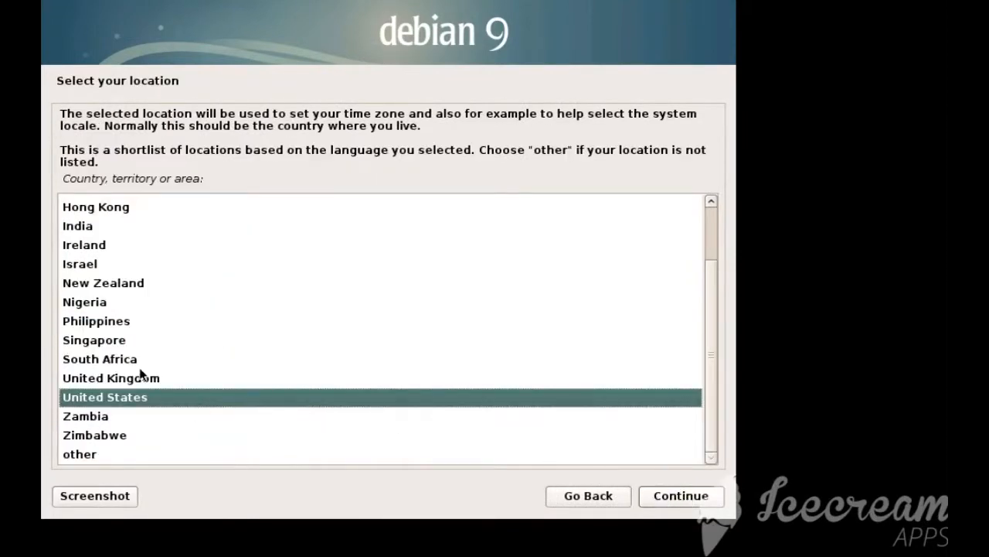
left_click(140, 377)
left_click(684, 495)
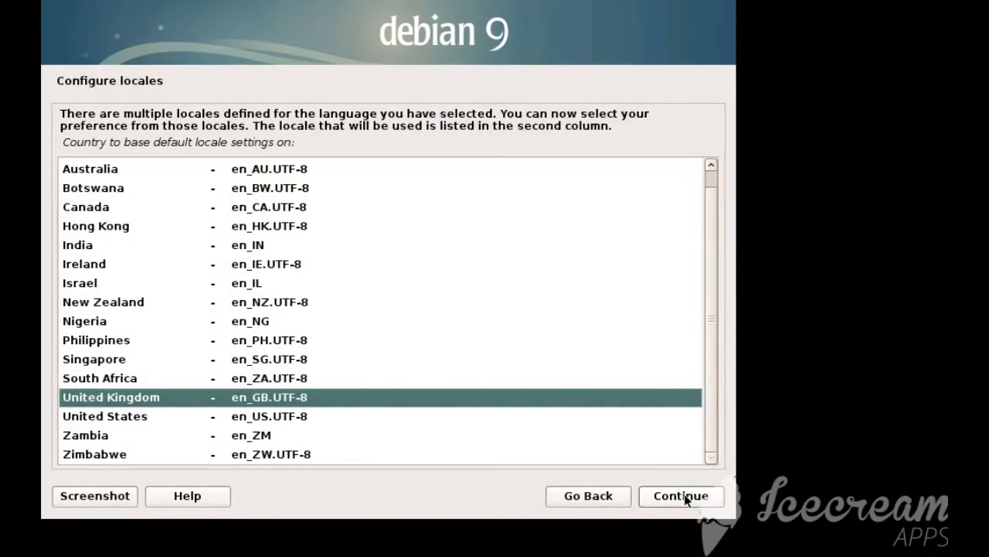
left_click(684, 496)
left_click(685, 497)
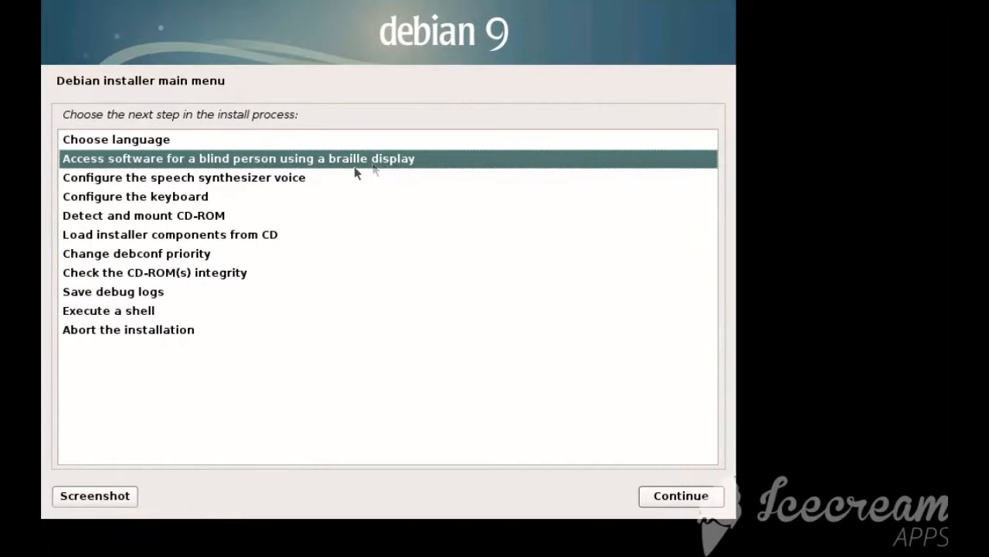
Configure the keyboard, accepting the preselected keymap
left_click(228, 179)
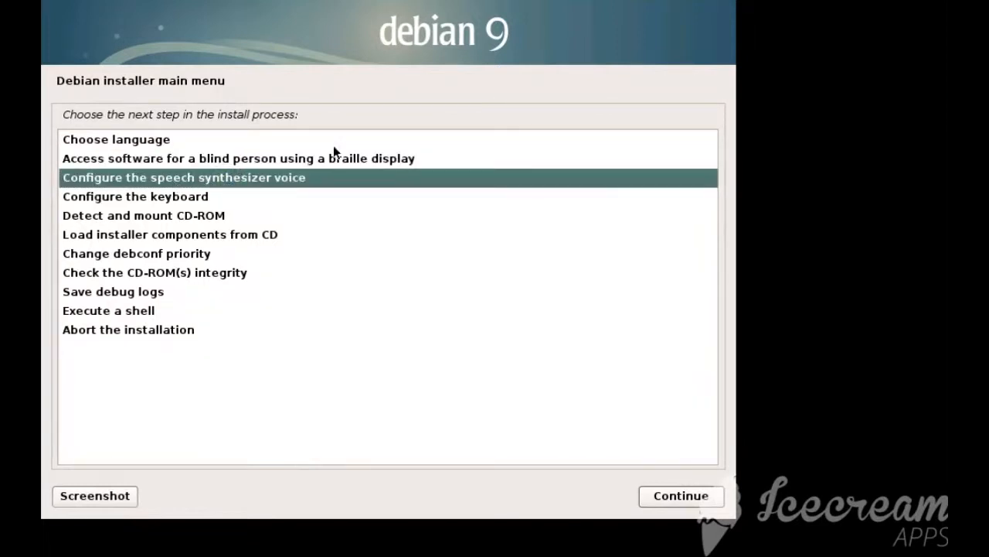
left_click(184, 199)
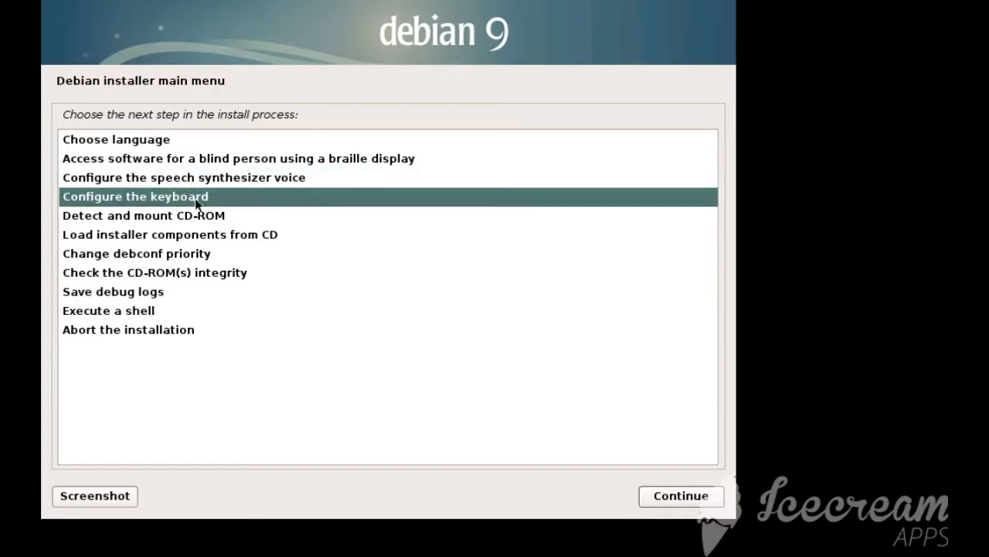
left_click(682, 504)
left_click(682, 498)
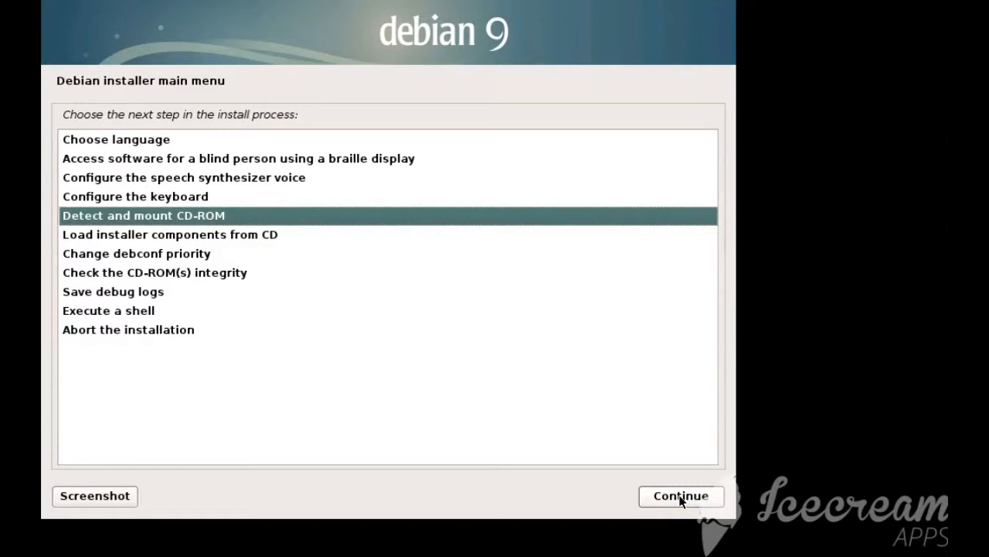
Detect and mount the CD-ROM with the usb-storage module loaded
left_click(681, 497)
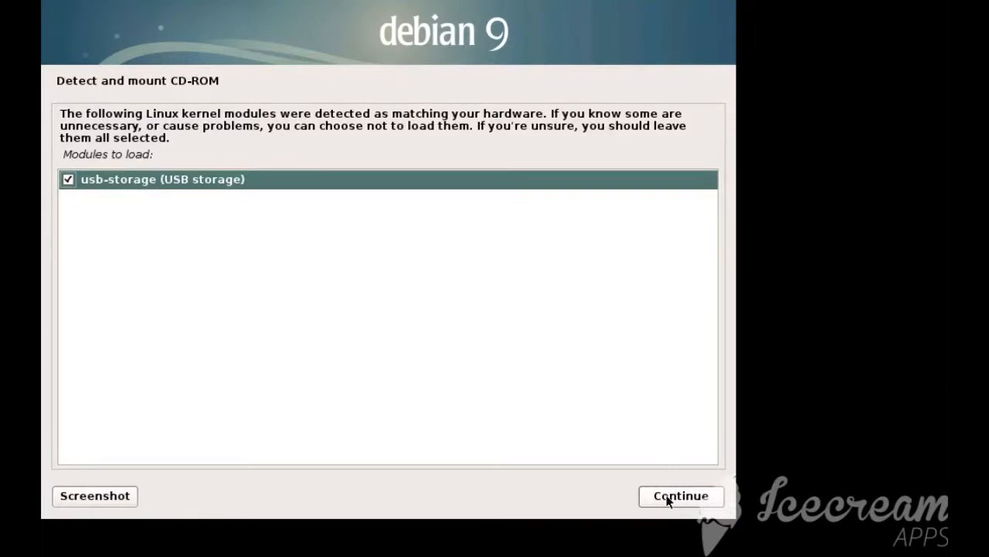
left_click(668, 499)
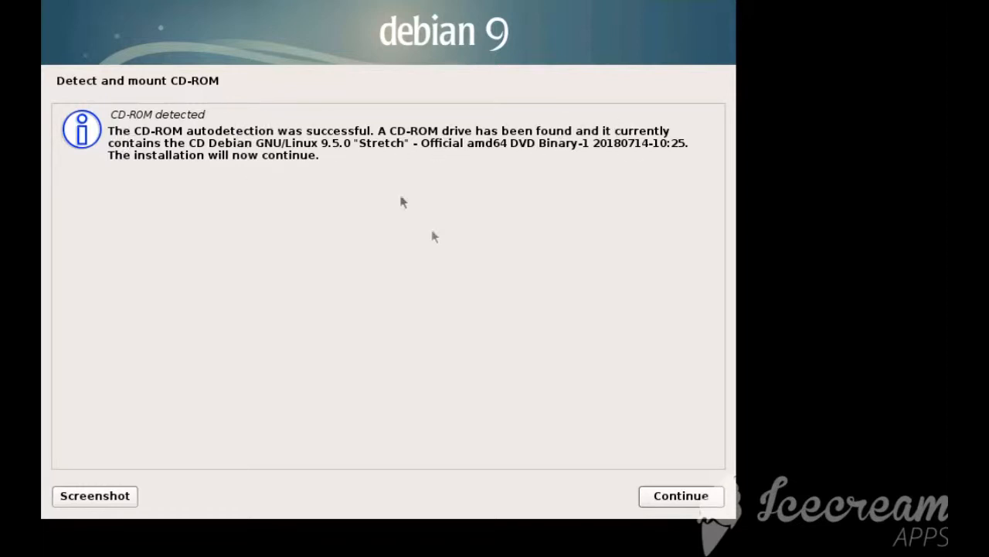
left_click(698, 496)
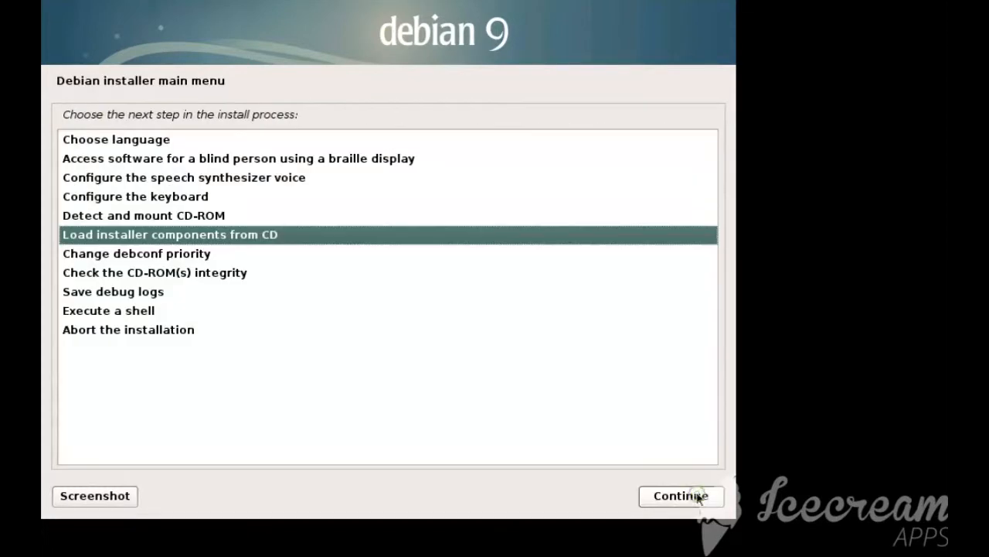
Load the installer components from CD, including the optional choose-mirror component
left_click(698, 495)
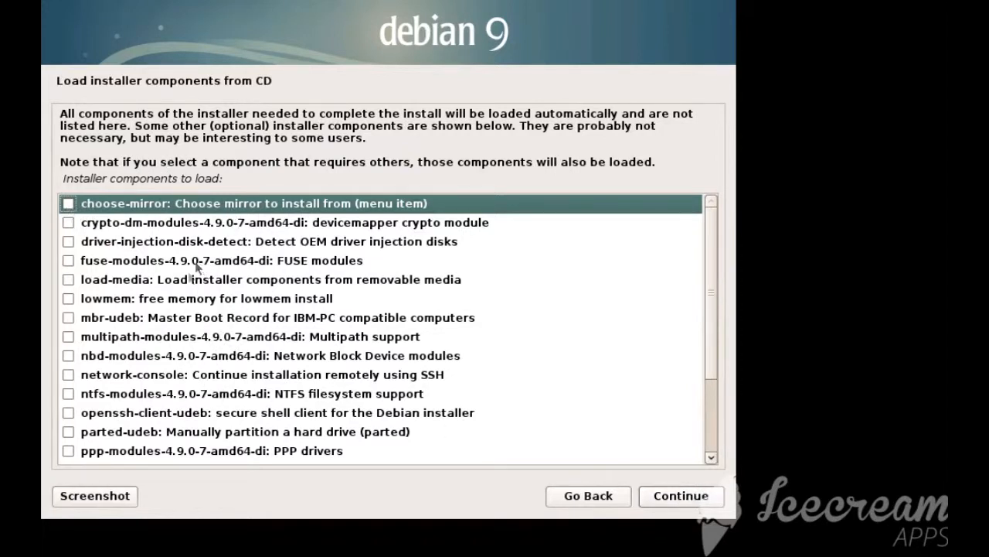
left_click(68, 204)
scroll(310, 300, "down", 2)
scroll(311, 300, "down", 1)
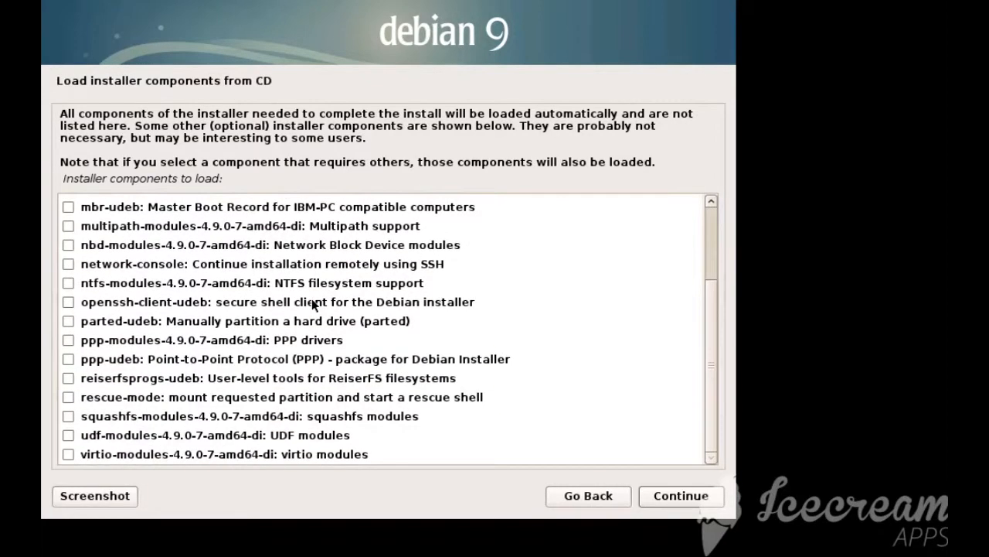
scroll(364, 343, "up", 3)
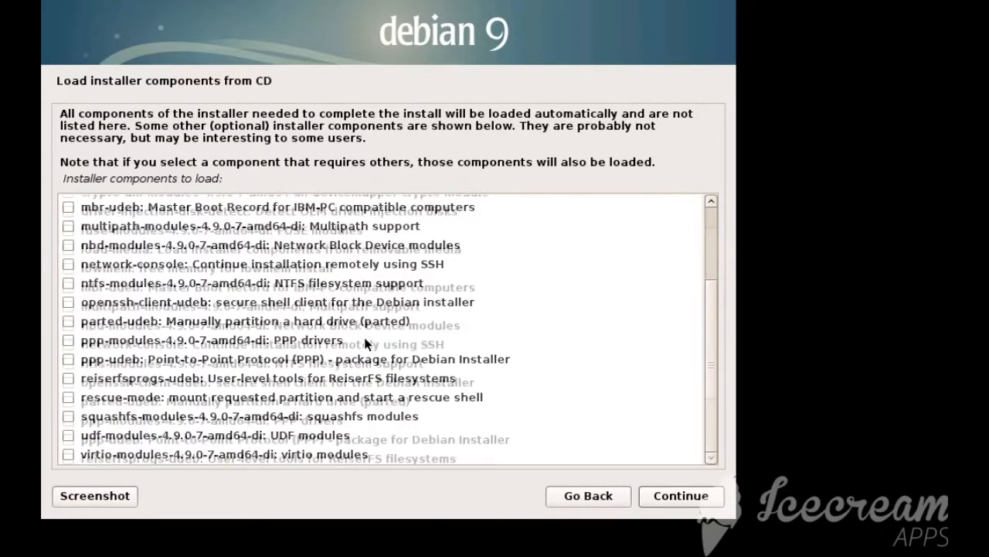
left_click(687, 499)
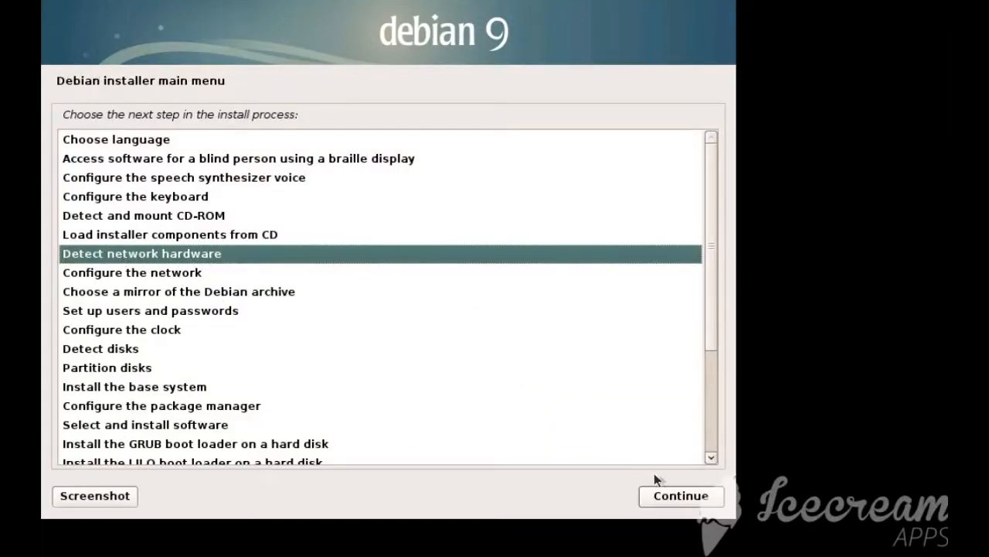
Detect the network hardware and auto-configure the network with the default link wait, hostname debian and a blank domain name
left_click(690, 495)
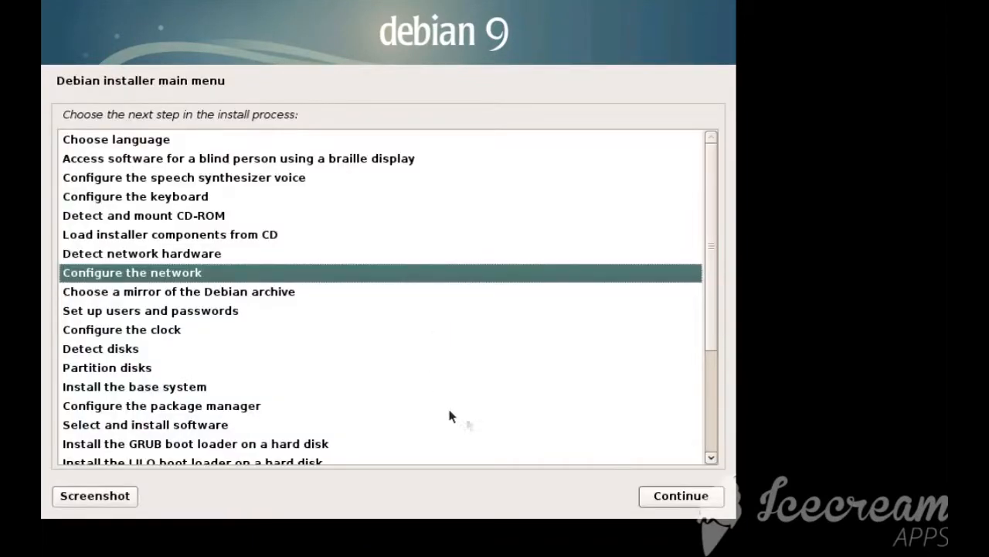
left_click(700, 497)
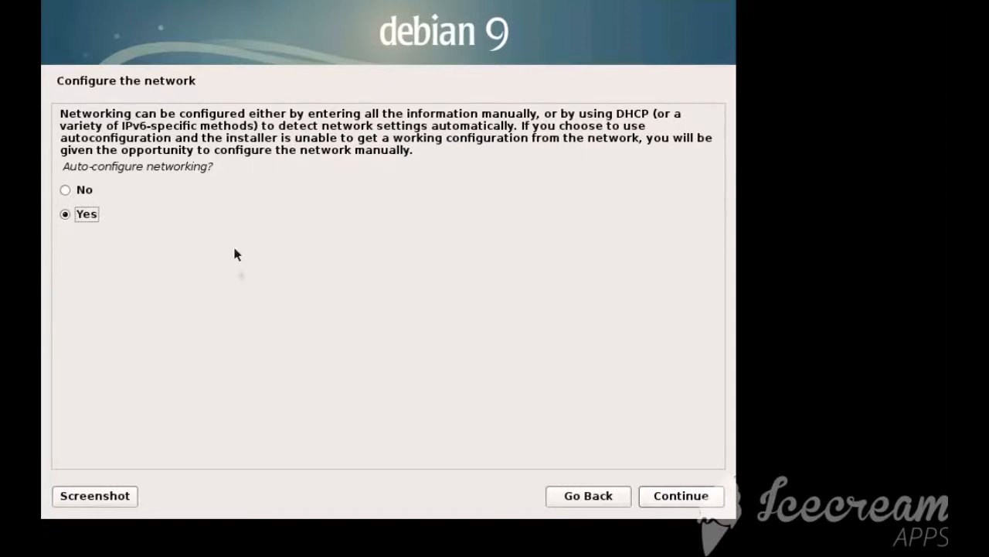
left_click(708, 499)
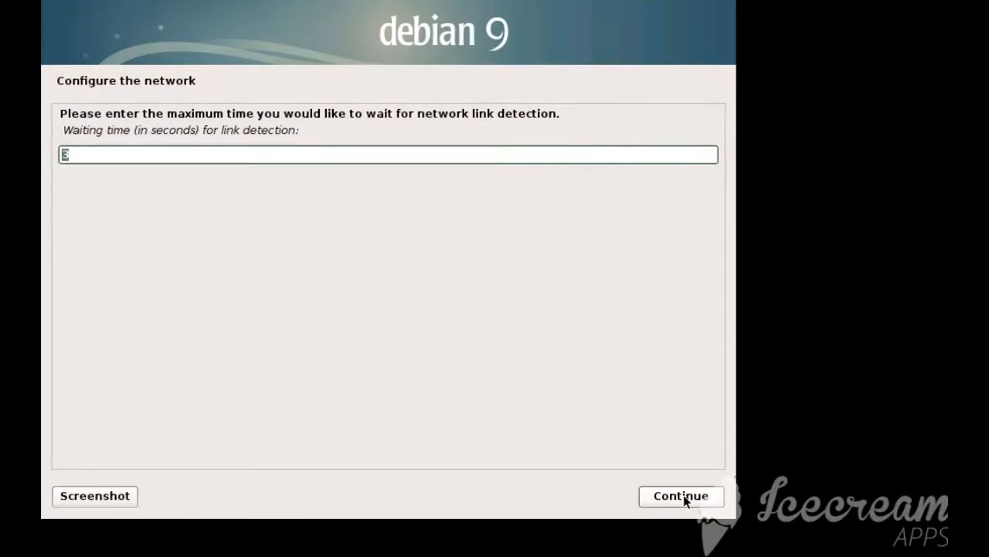
left_click(681, 501)
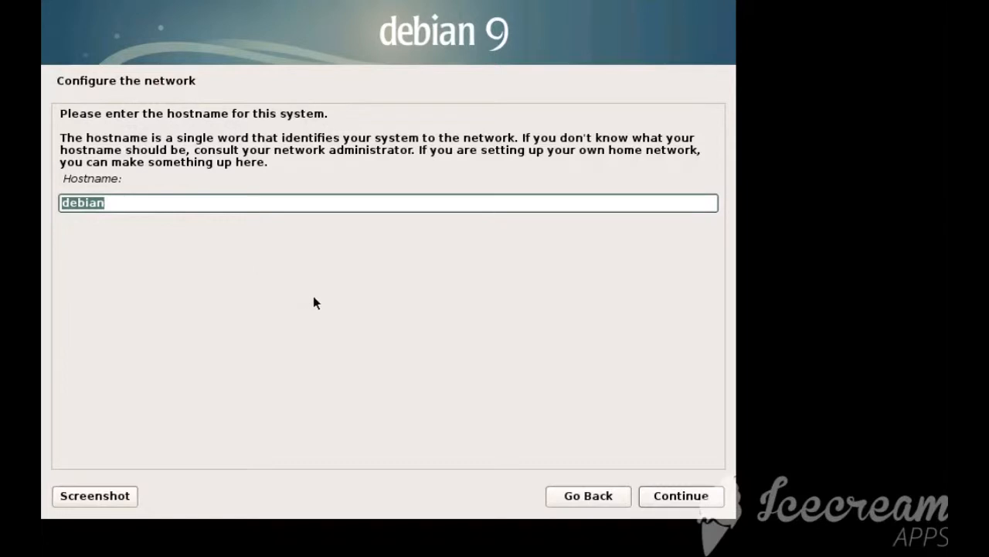
left_click(674, 500)
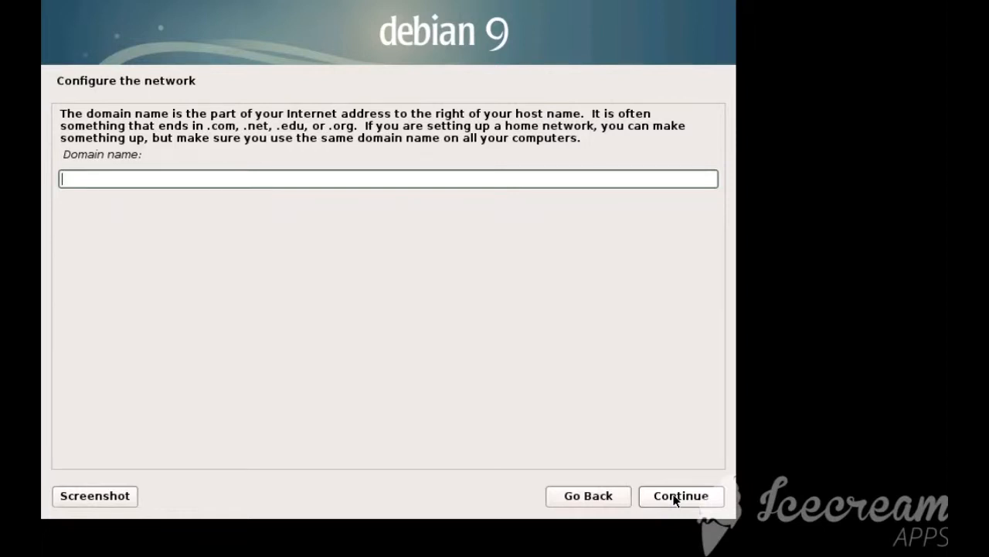
left_click(675, 499)
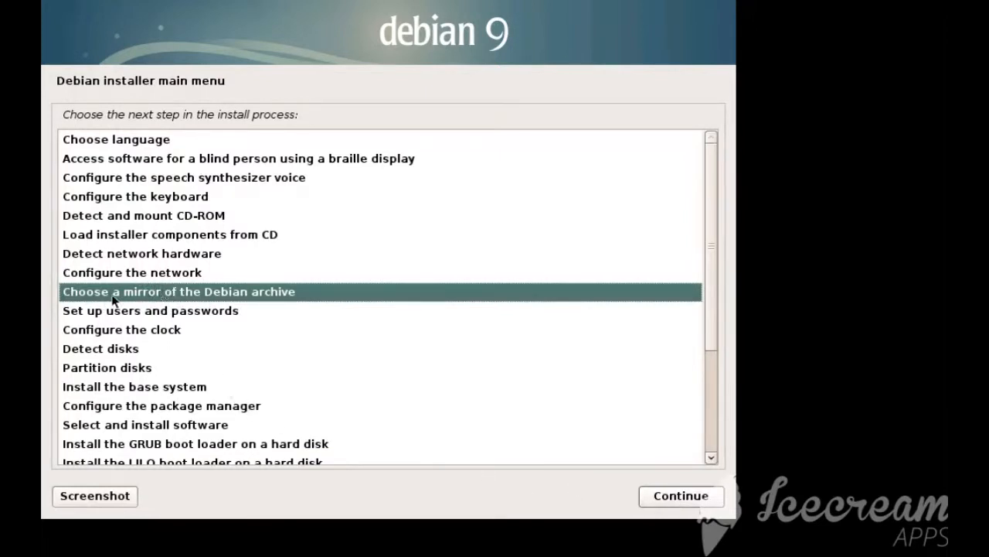
Begin choosing a Debian archive mirror and set http as the protocol for file downloads
left_click(671, 497)
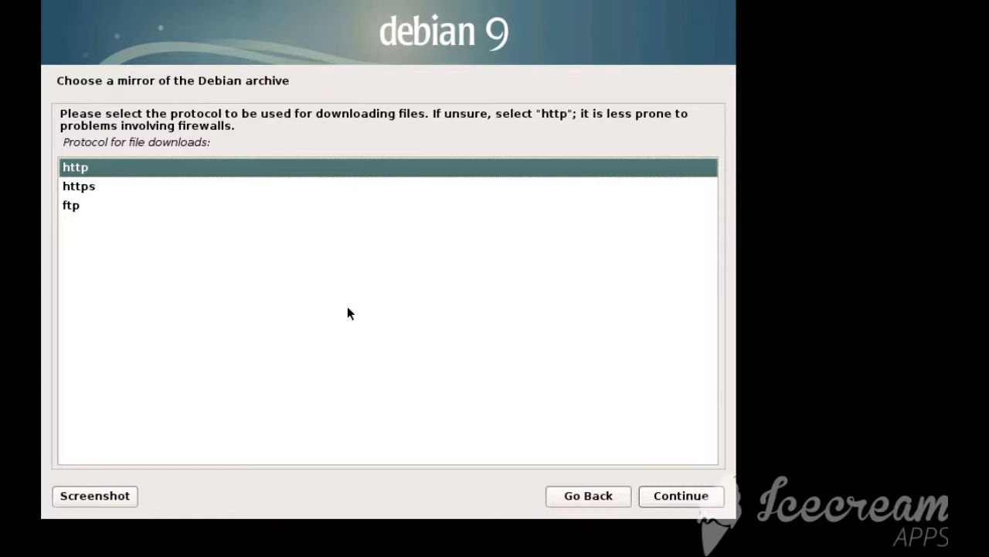
left_click(99, 188)
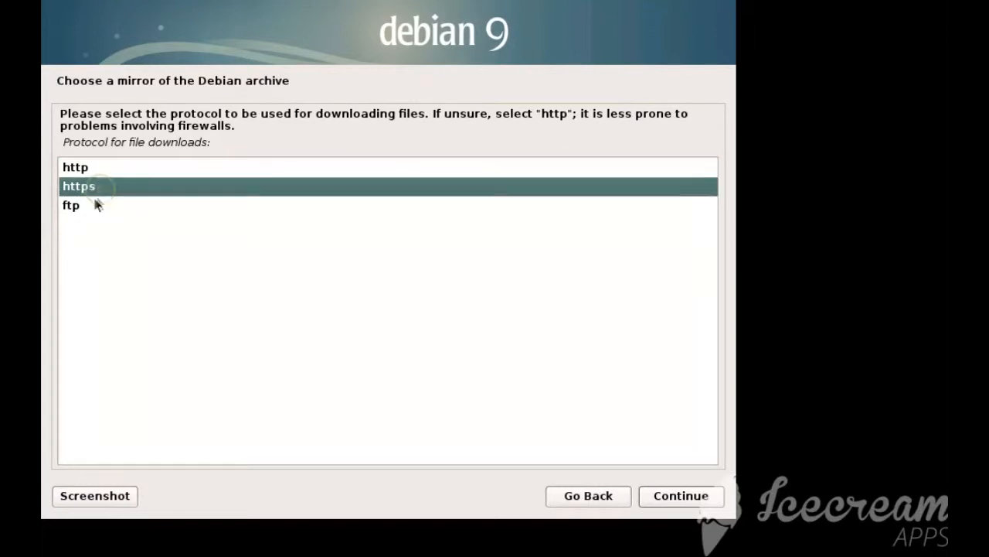
left_click(95, 210)
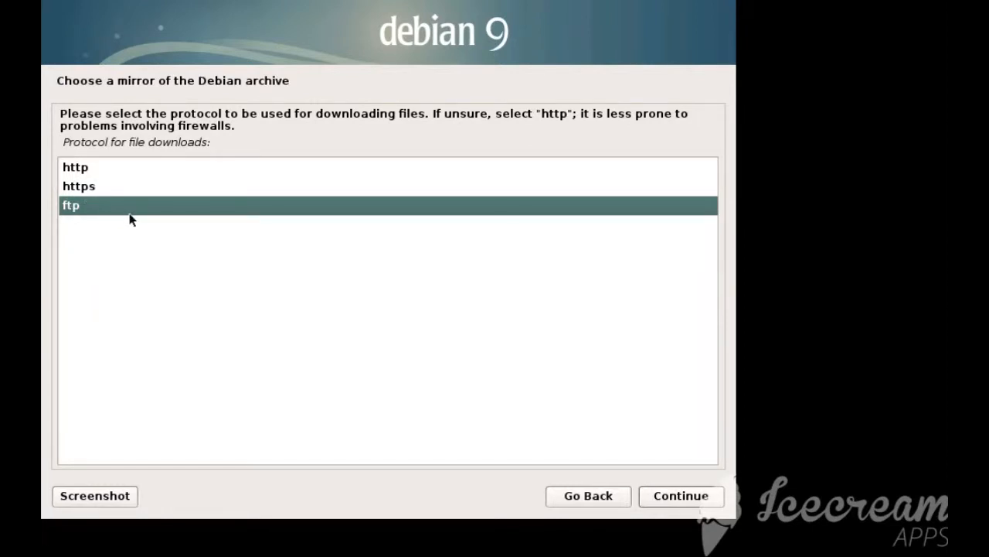
left_click(94, 165)
left_click(90, 208)
left_click(130, 166)
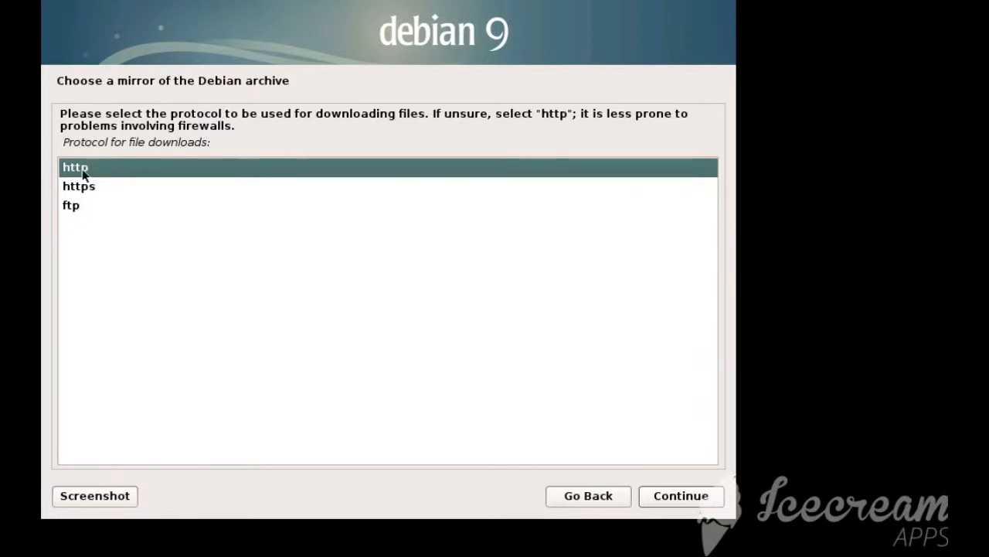
left_click(690, 496)
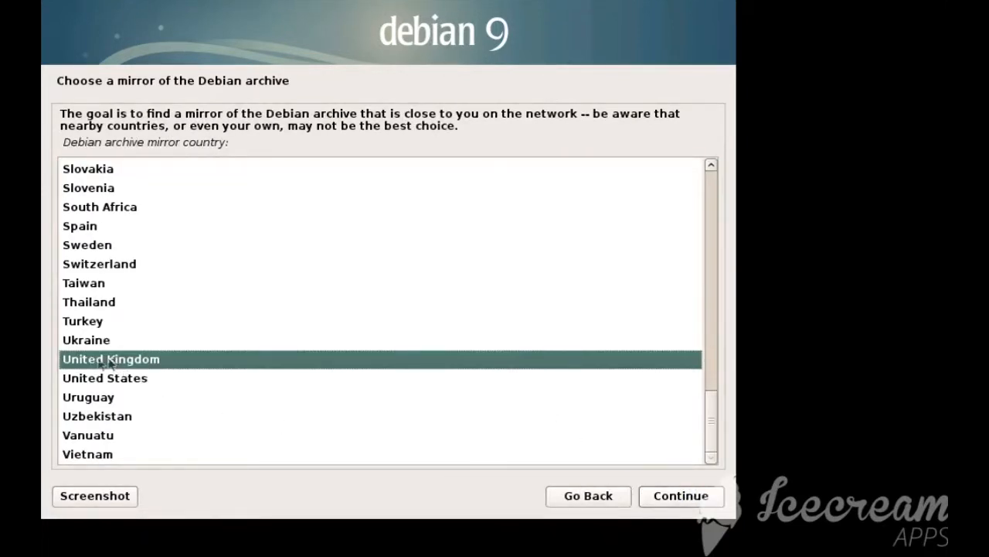
Select the United Kingdom mirror ftp.uk.debian.org and leave the HTTP proxy blank
left_click(706, 497)
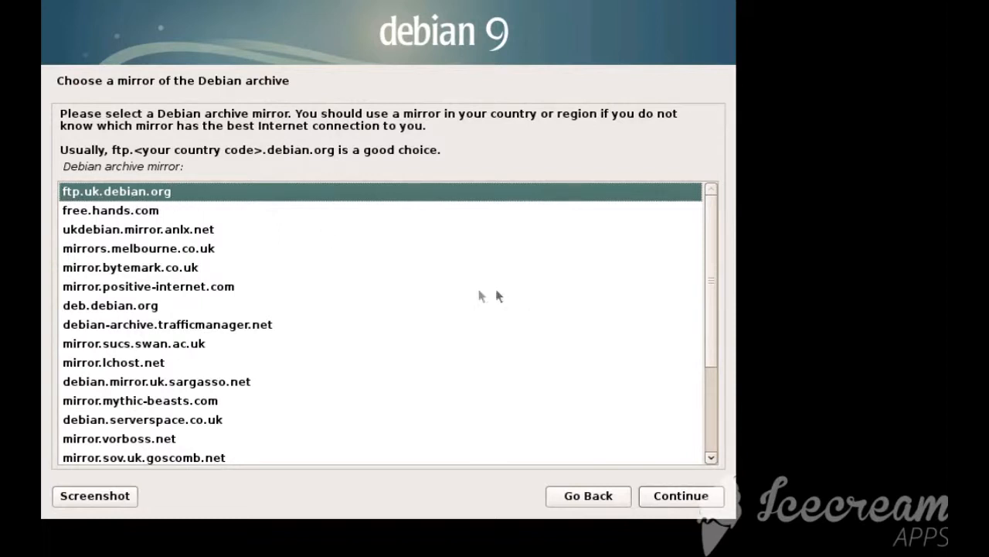
scroll(221, 294, "down", 3)
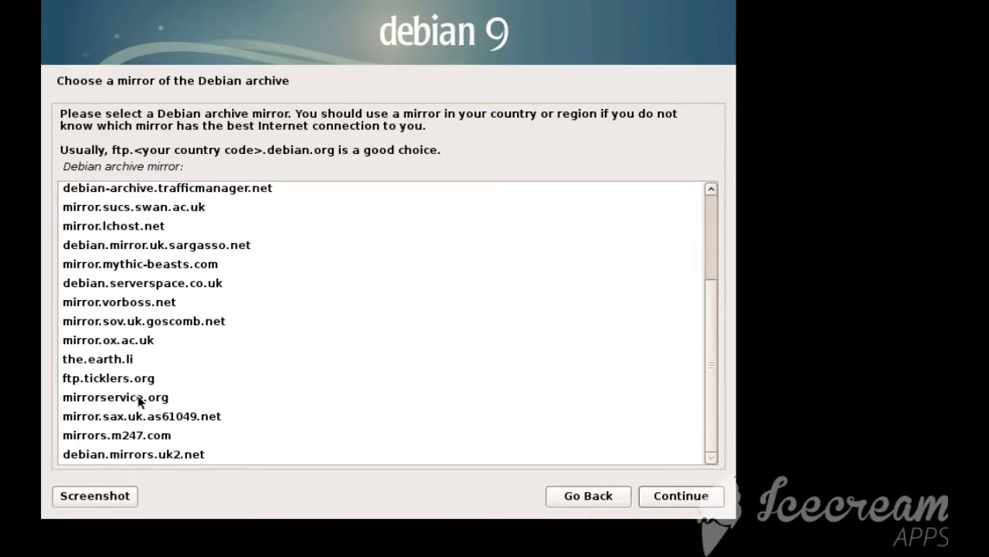
scroll(207, 307, "up", 3)
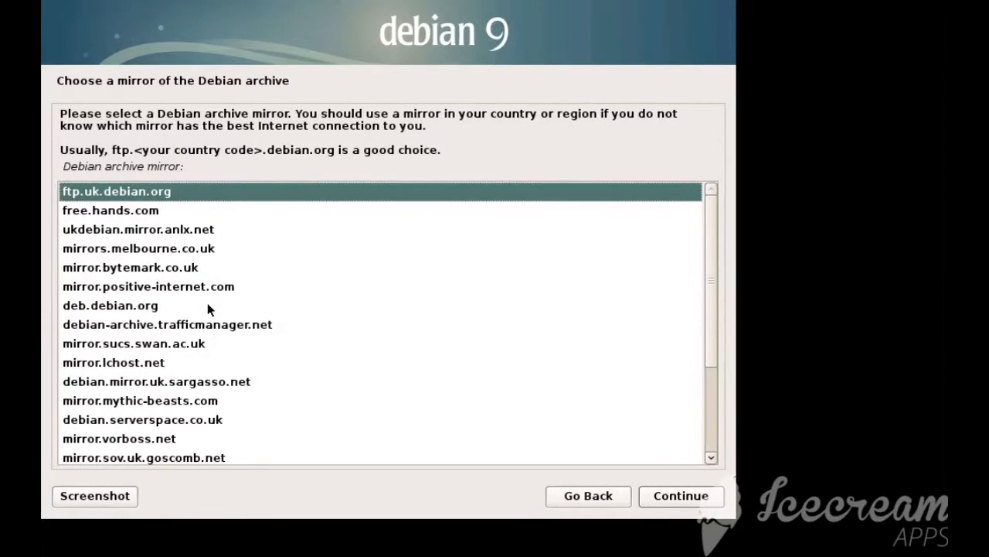
left_click(705, 503)
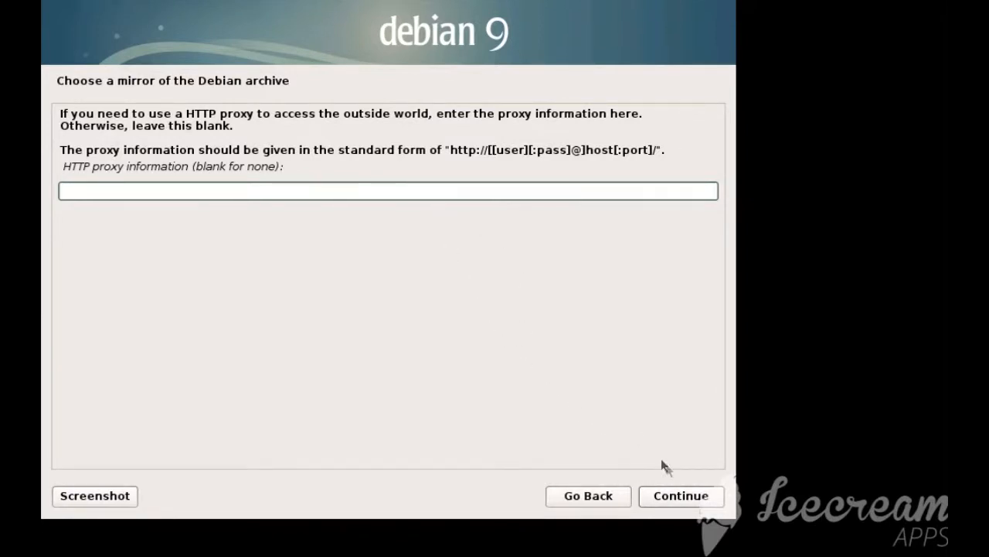
left_click_drag(451, 149, 665, 150)
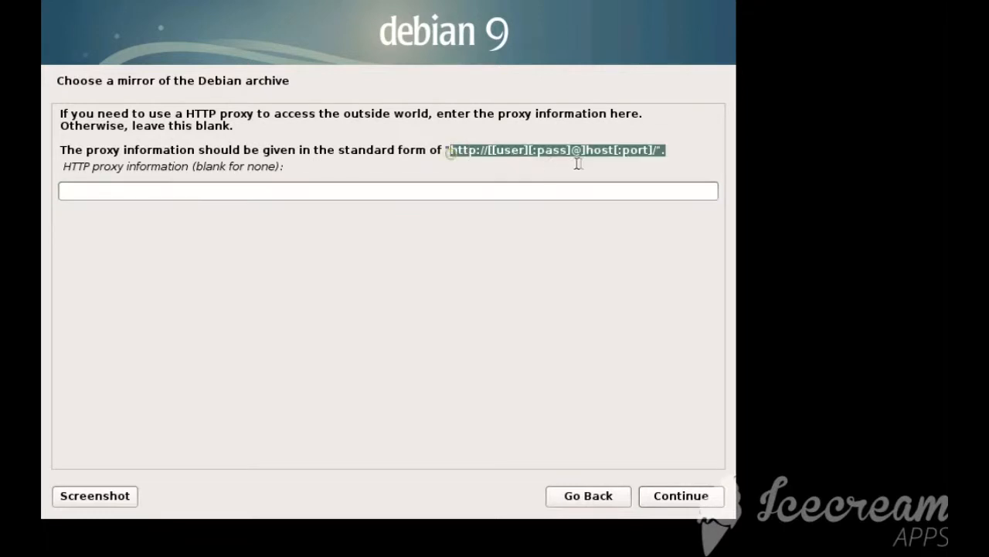
left_click(692, 498)
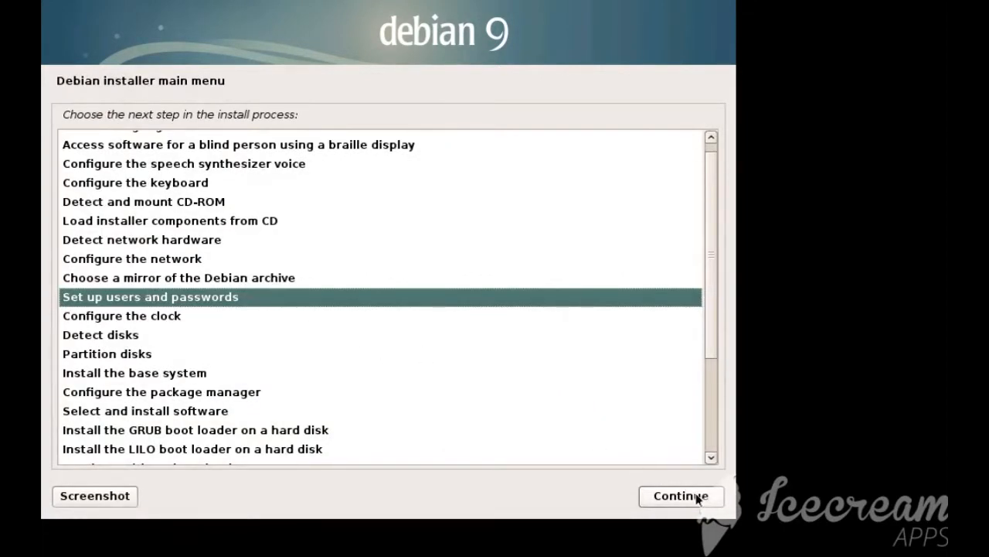
Begin setting up users and passwords, keeping shadow passwords enabled and root login allowed
left_click(696, 495)
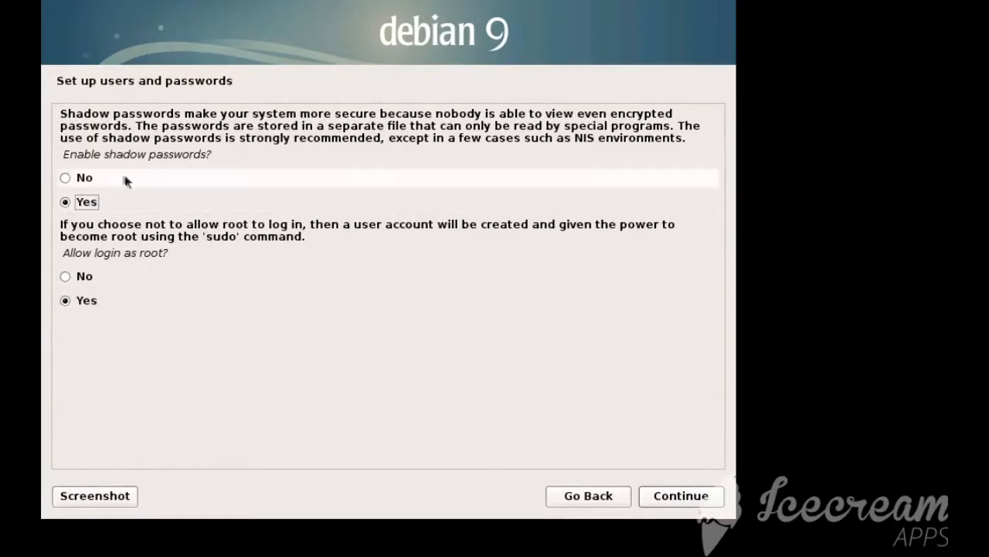
left_click_drag(151, 126, 513, 129)
left_click(513, 129)
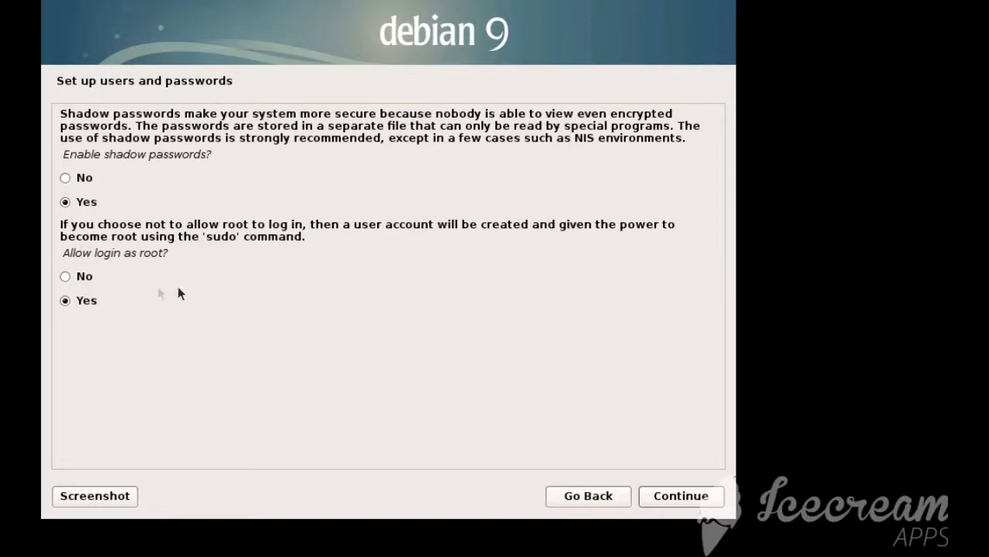
left_click_drag(211, 235, 287, 239)
left_click(288, 240)
left_click_drag(207, 238, 244, 239)
left_click(244, 239)
left_click_drag(210, 238, 237, 238)
left_click(238, 238)
left_click(671, 499)
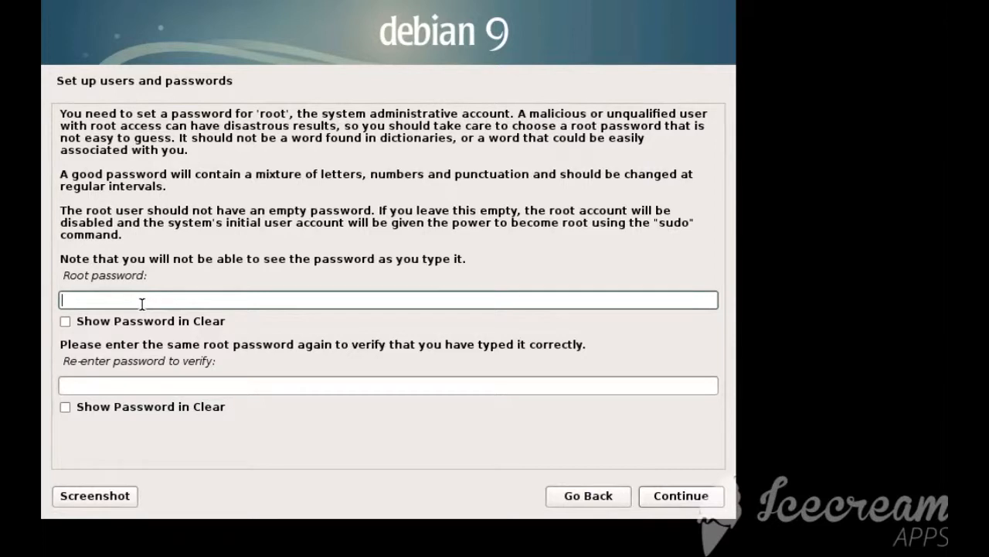
Enter the root password, repeat it for verification and submit it
type("****************")
left_click(137, 384)
type("***************")
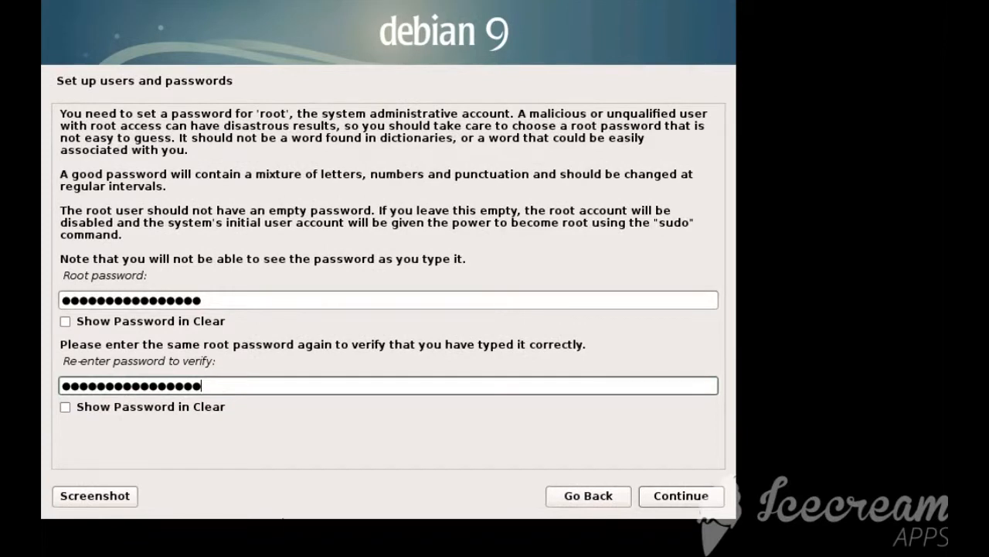
left_click(653, 504)
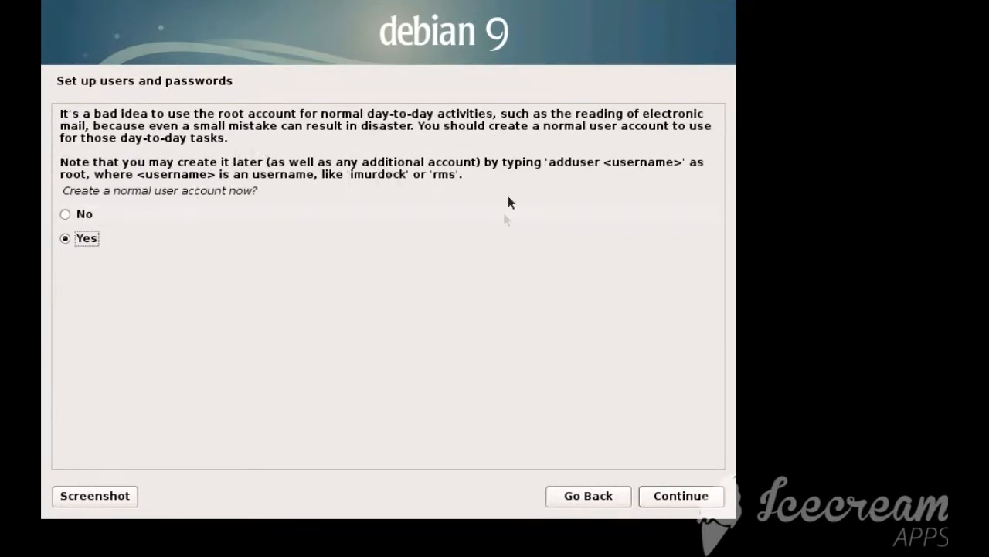
Choose to create a normal user account and set the new user's full name to debian
left_click(661, 500)
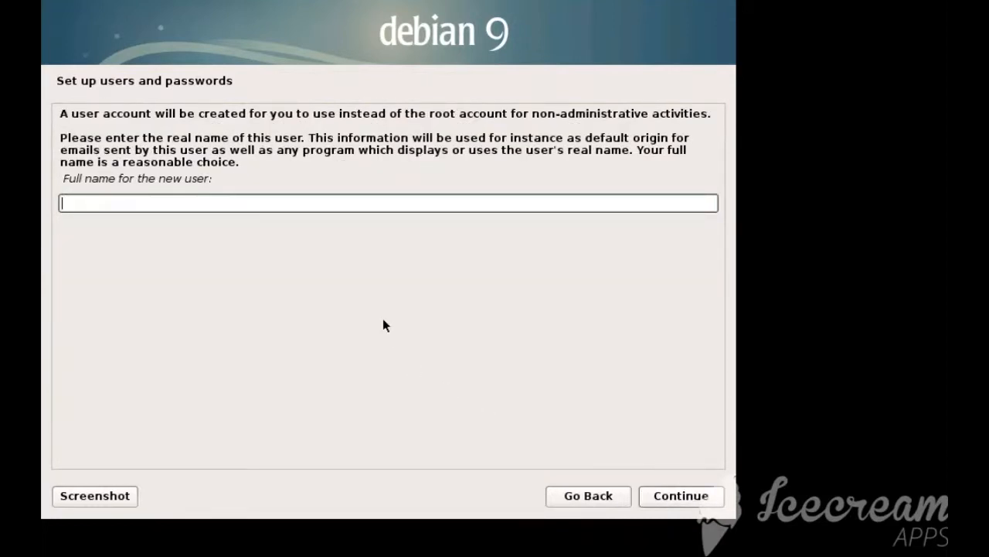
type("debian")
left_click(673, 499)
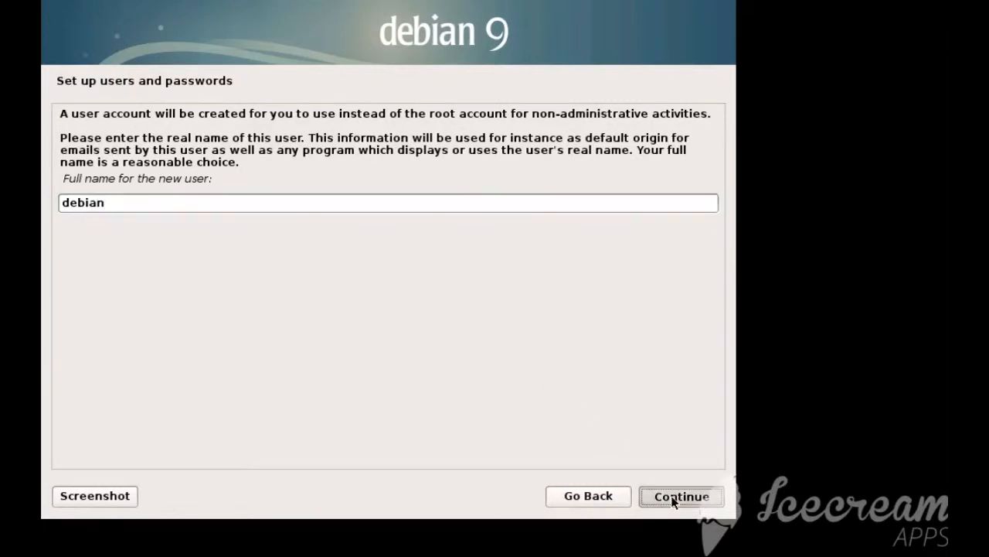
left_click(673, 500)
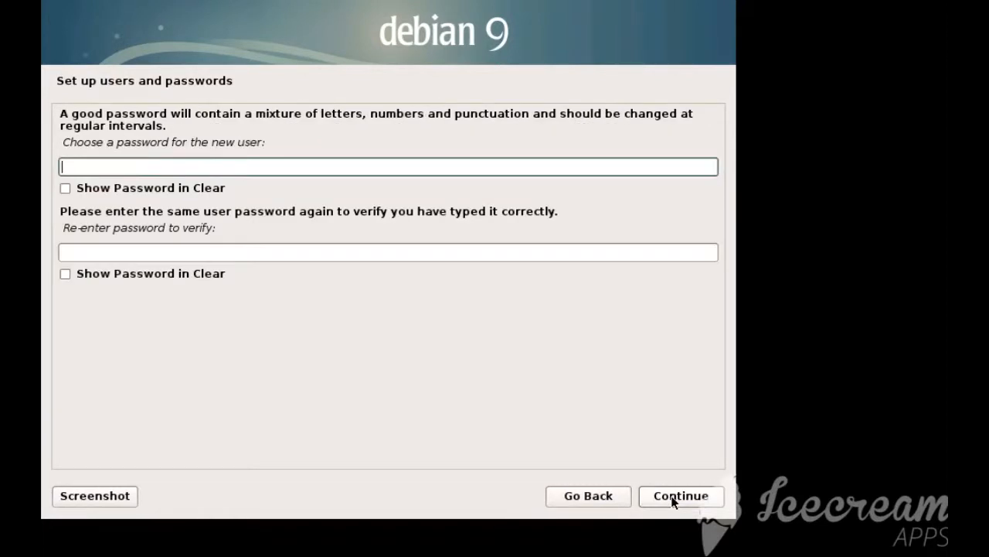
Enter the new user's password, repeat it for verification and submit it
type("debi")
left_click(334, 248)
type("deb")
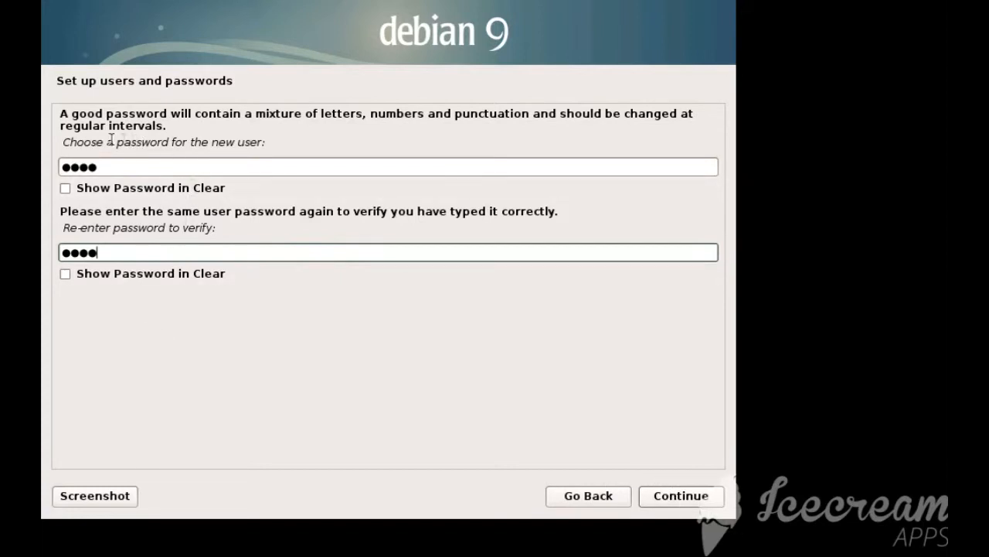
left_click_drag(106, 166, 58, 166)
left_click(119, 166)
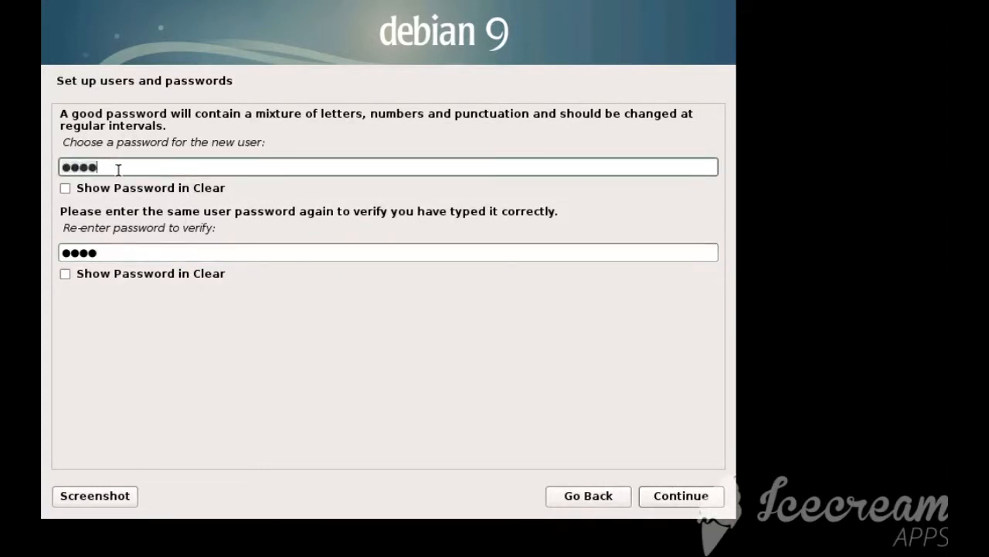
left_click(671, 497)
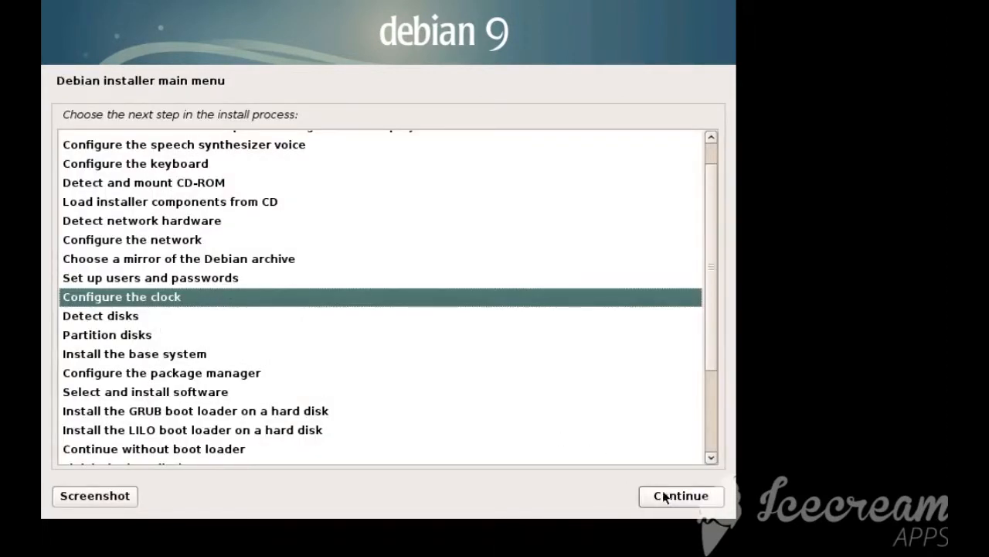
Configure the clock using NTP with server 0.debian.pool.ntp.org and the Europe/London time zone
left_click(680, 497)
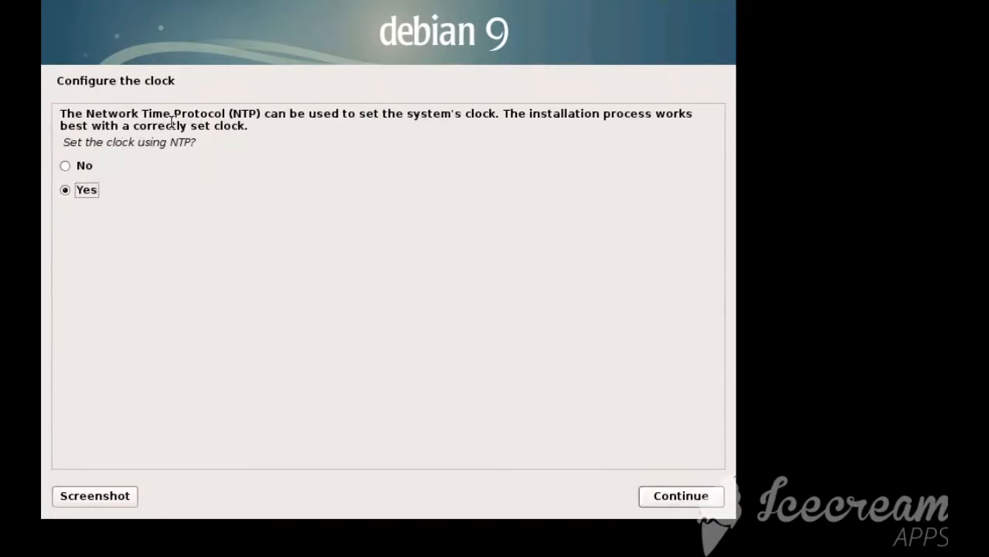
left_click(674, 496)
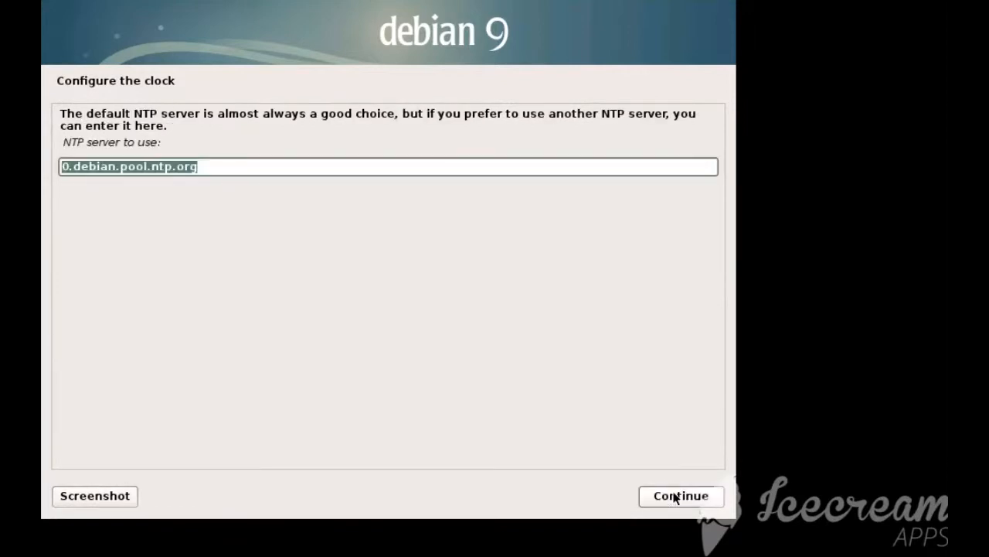
left_click(674, 497)
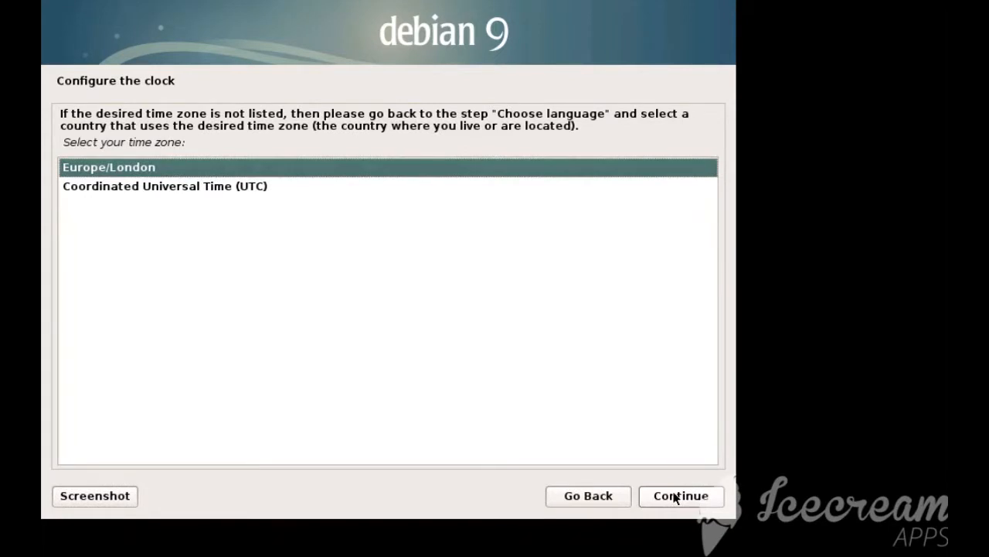
left_click(674, 496)
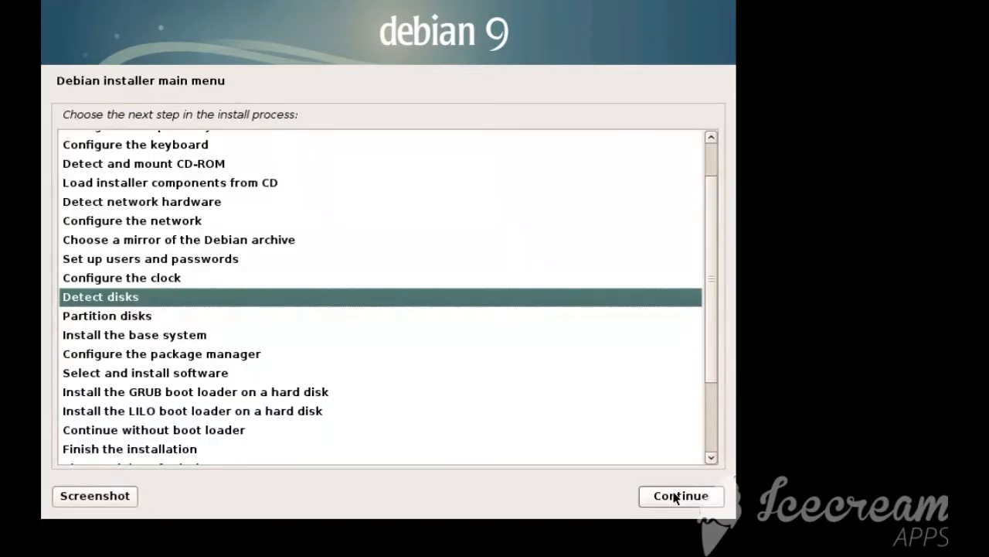
Detect the disks and begin disk partitioning
left_click(674, 496)
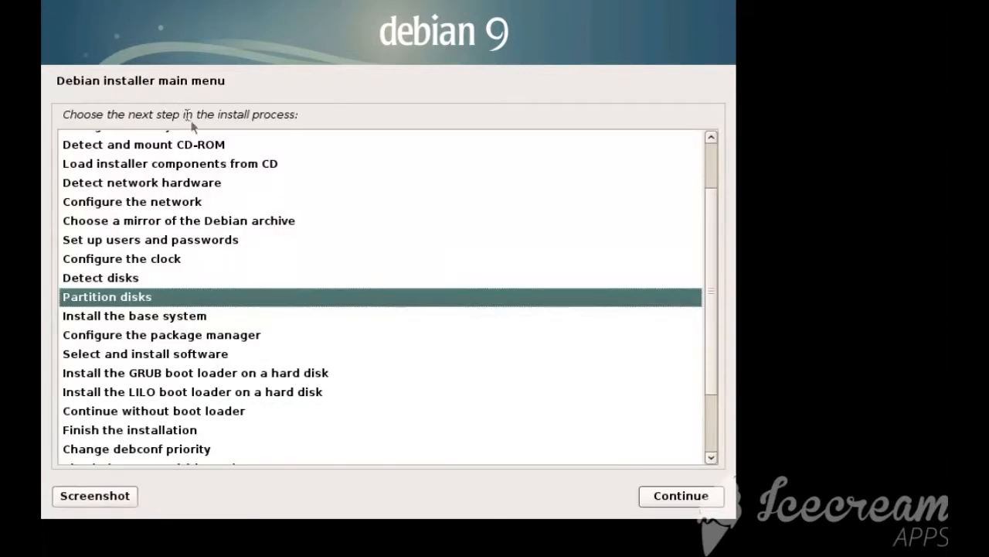
left_click(683, 495)
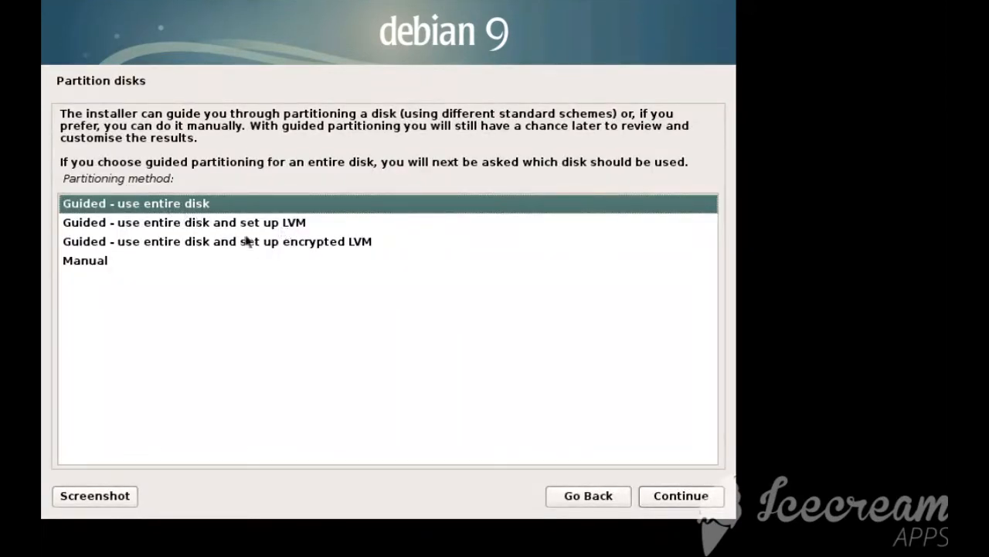
Compare the guided entire-disk, LVM, encrypted LVM and manual partitioning methods
left_click(177, 243)
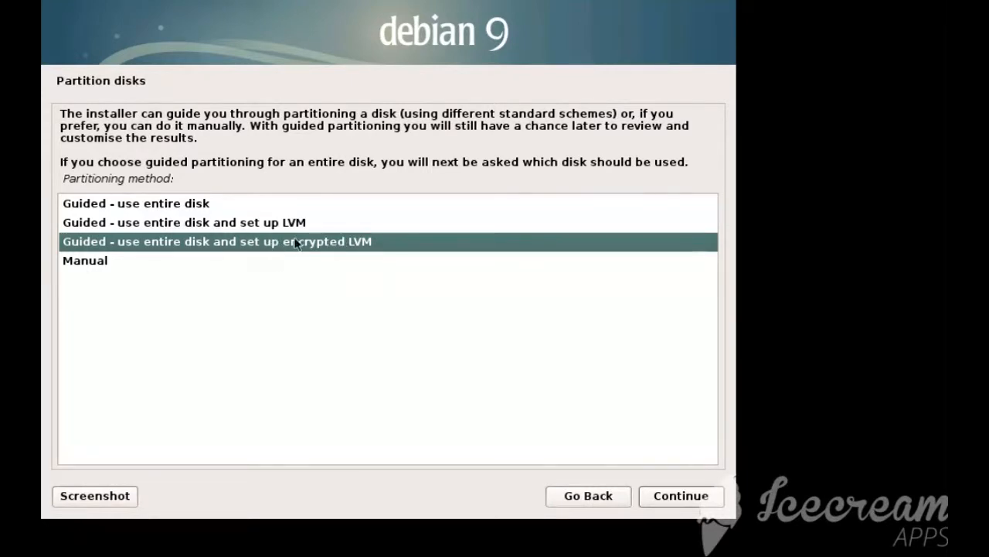
left_click(201, 203)
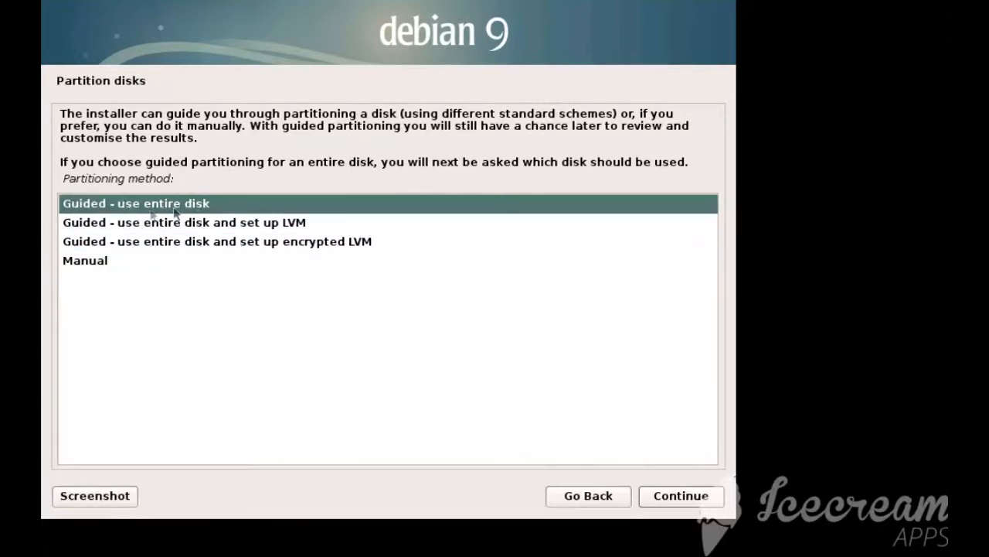
left_click(232, 224)
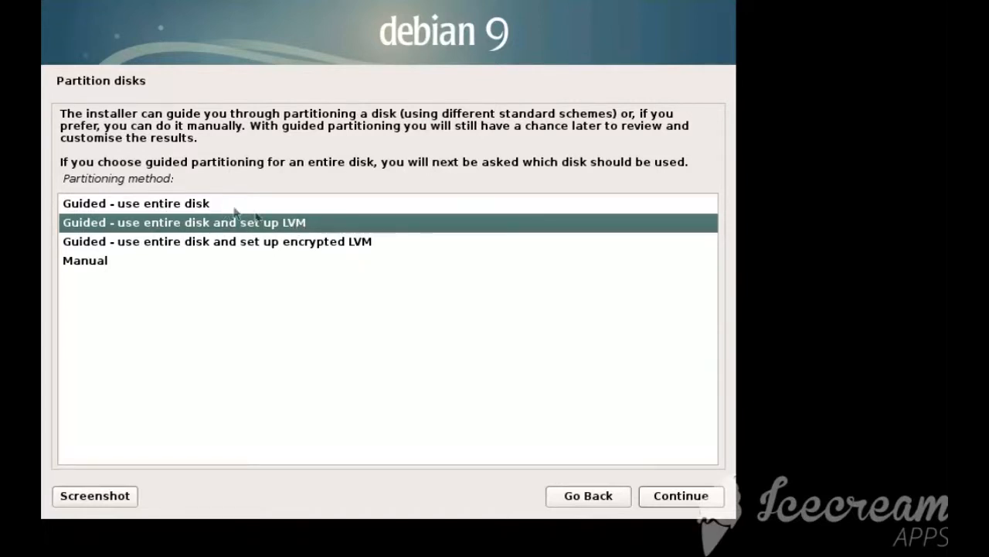
left_click(163, 242)
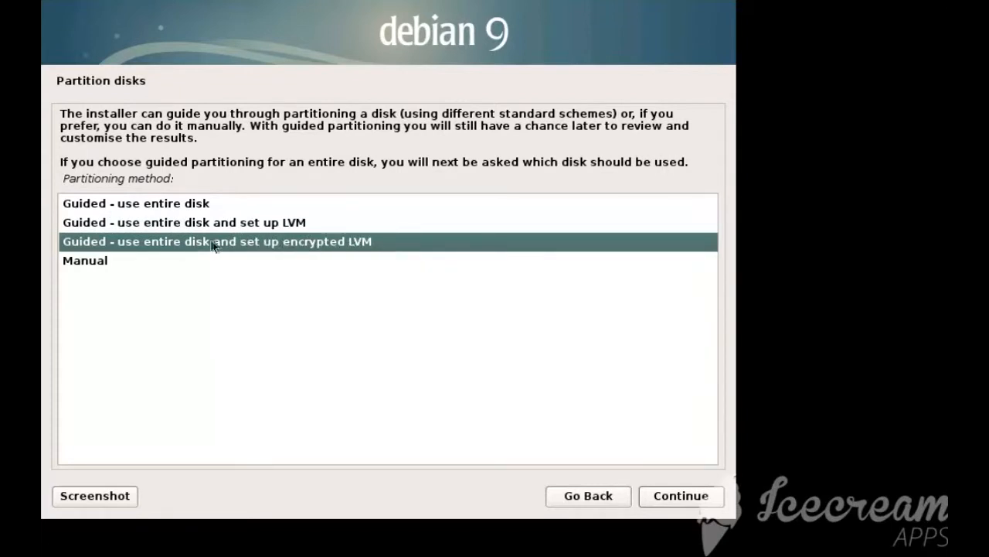
left_click(113, 265)
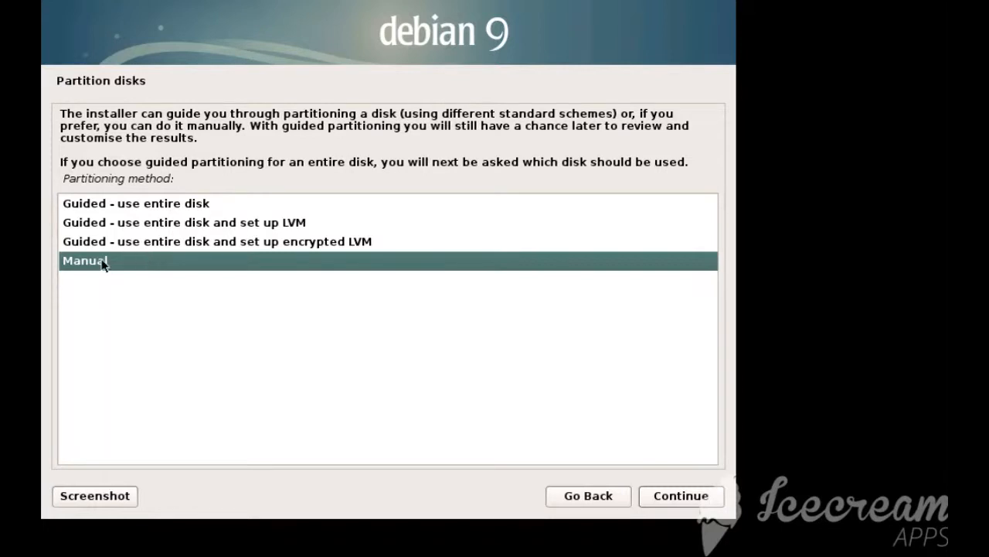
left_click(192, 205)
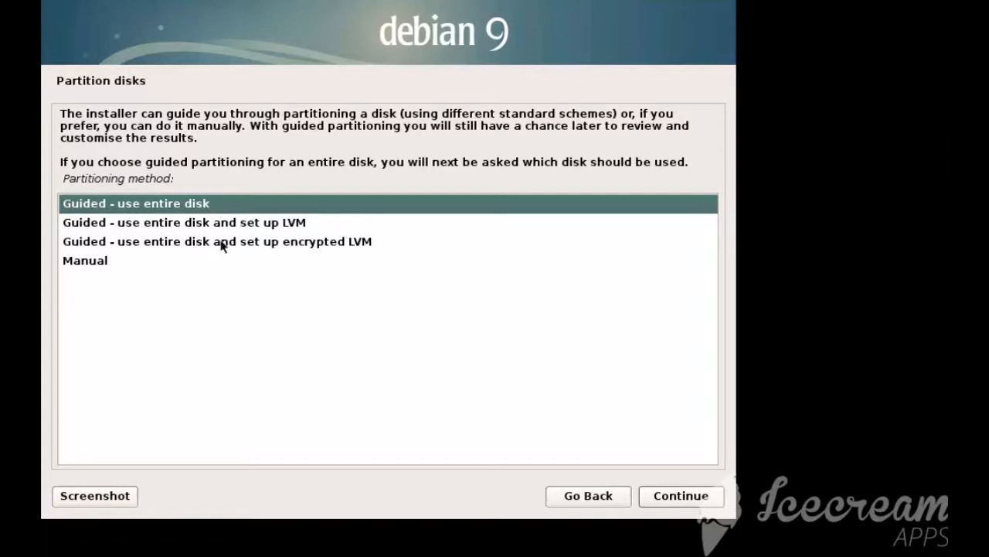
left_click(333, 246)
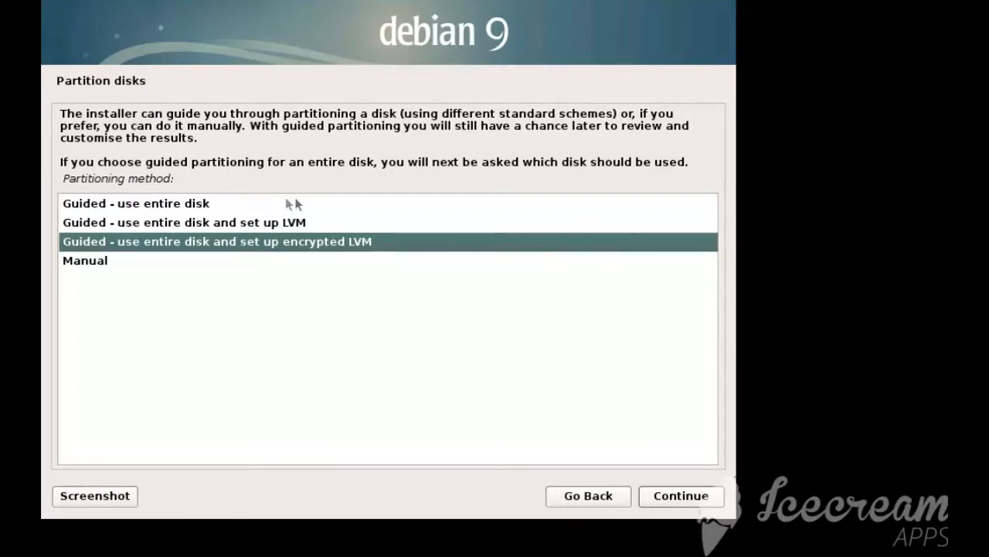
Choose guided partitioning of the entire disk and select the SCSI1 (0,0,0) (sda) VMware disk
left_click(177, 207)
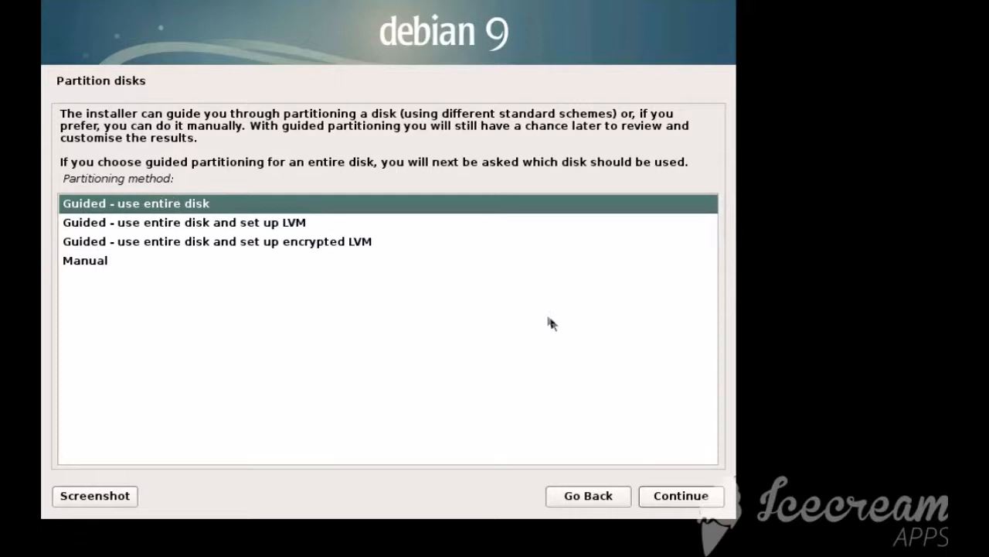
left_click(684, 494)
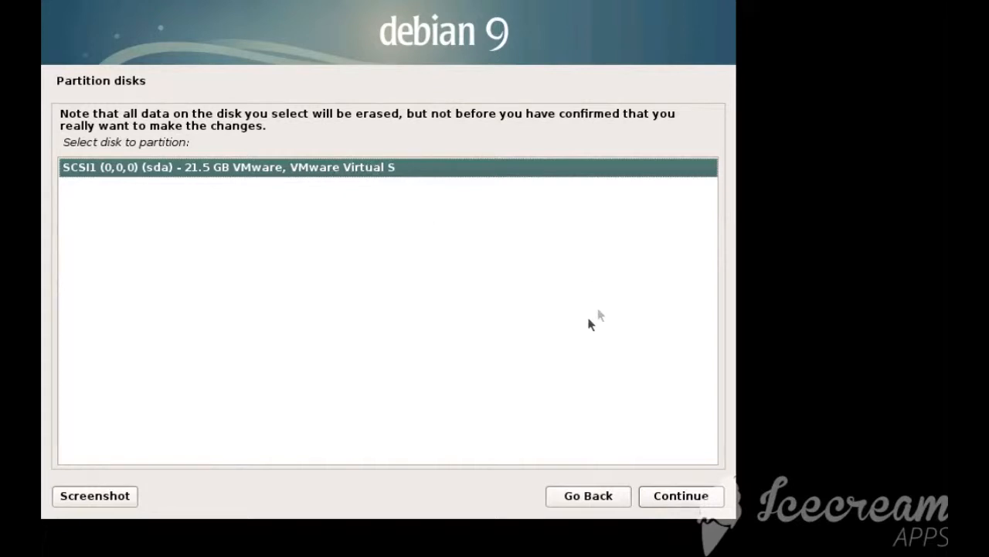
left_click(679, 496)
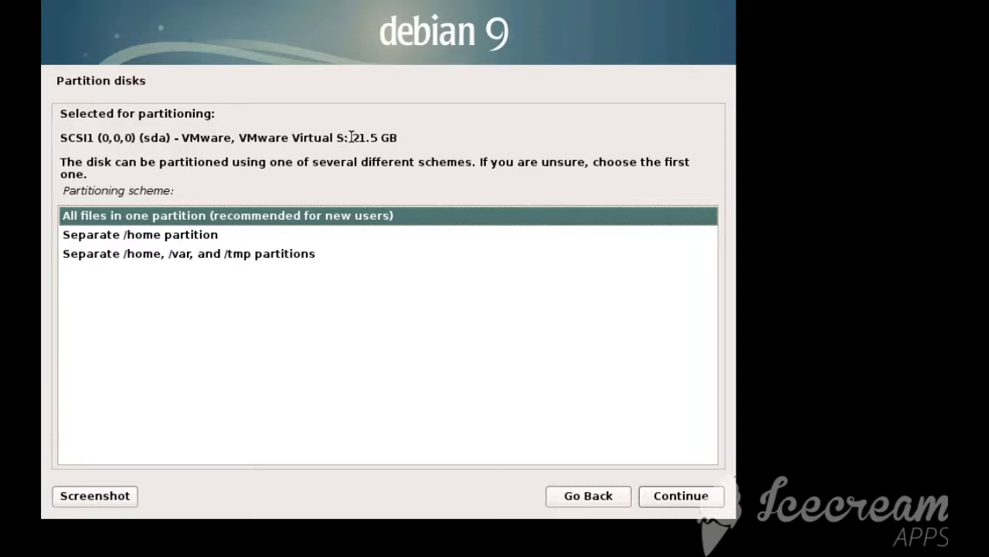
Examine the capacity of the disk selected for partitioning
left_click_drag(348, 137, 411, 139)
left_click(411, 139)
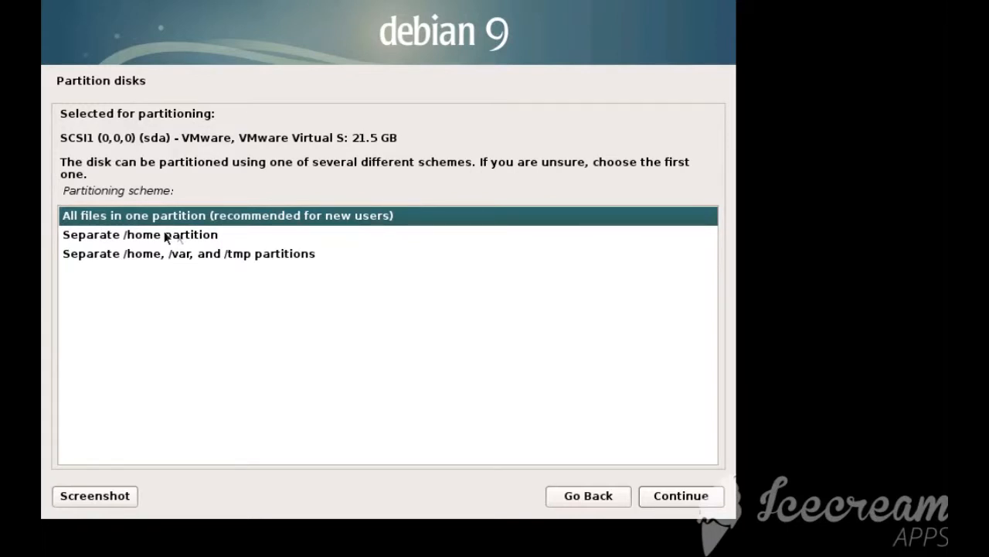
left_click_drag(350, 137, 408, 137)
left_click(404, 139)
left_click(410, 135)
left_click_drag(353, 139, 393, 137)
left_click(389, 137)
left_click_drag(353, 138, 401, 137)
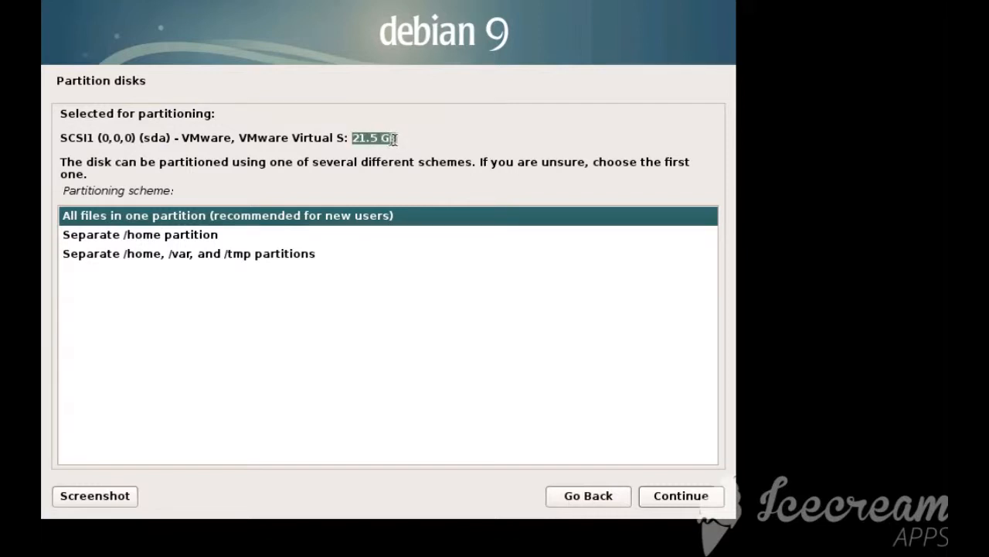
left_click(399, 139)
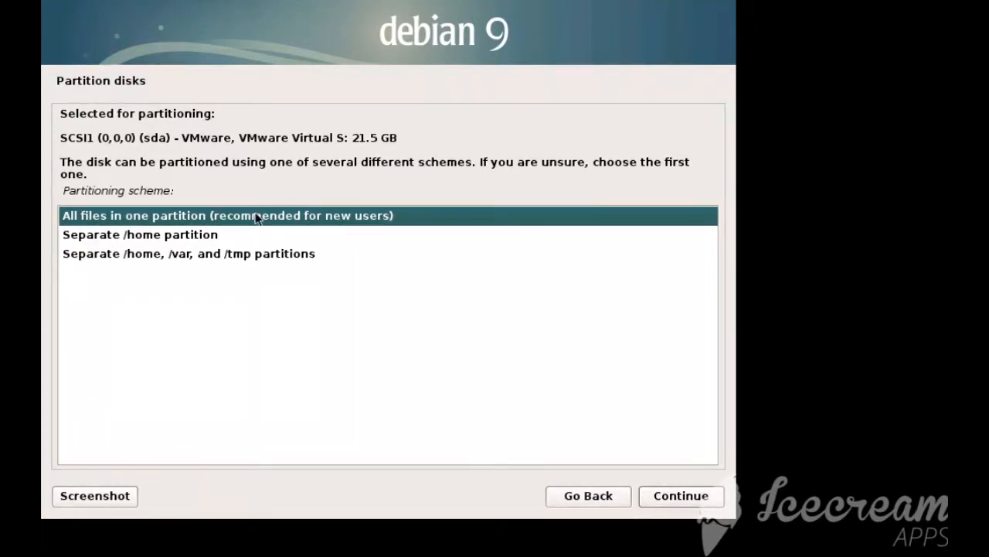
Choose the Separate /home partition scheme for the selected disk
left_click(163, 240)
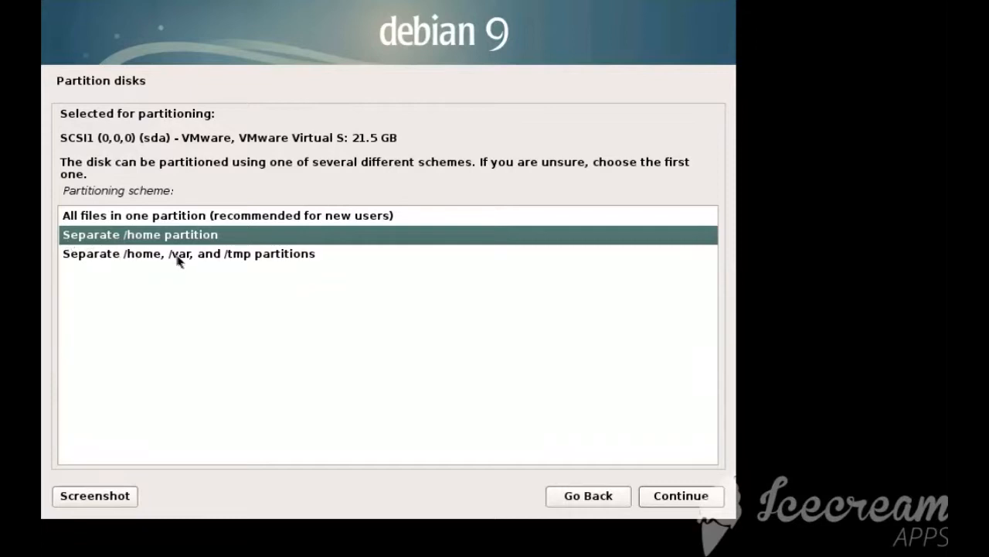
left_click(312, 254)
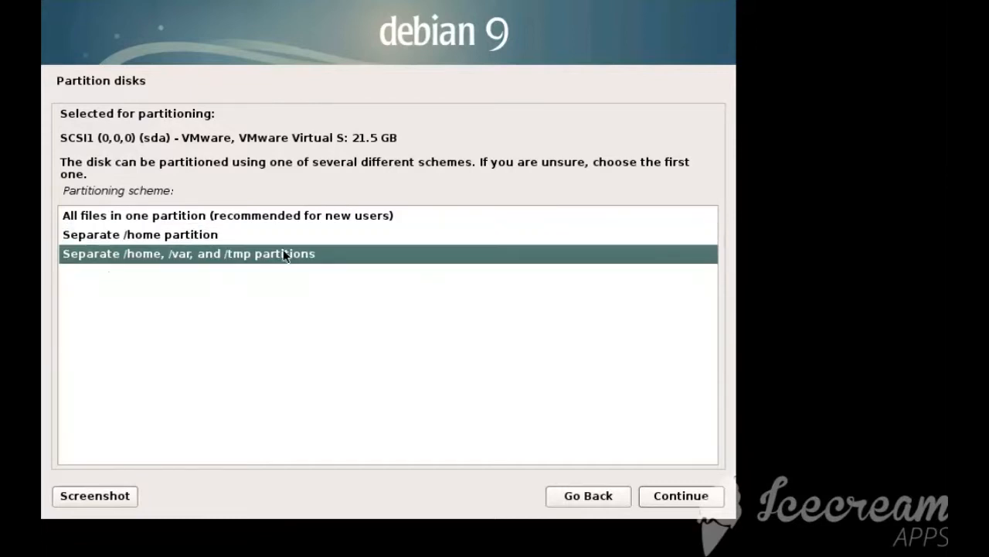
left_click(194, 234)
left_click(690, 498)
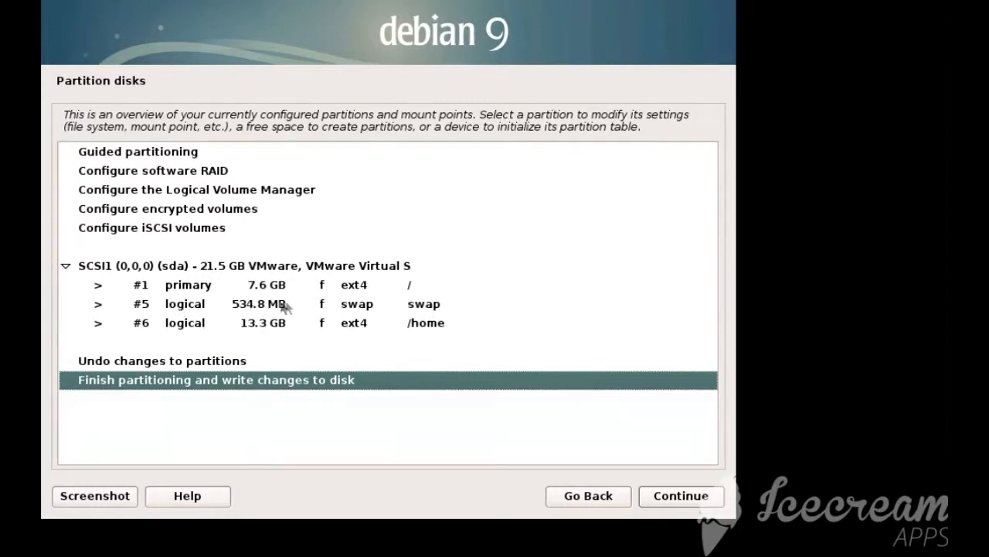
Finish partitioning with the root, swap and /home layout and write the changes to the disk
left_click(432, 306)
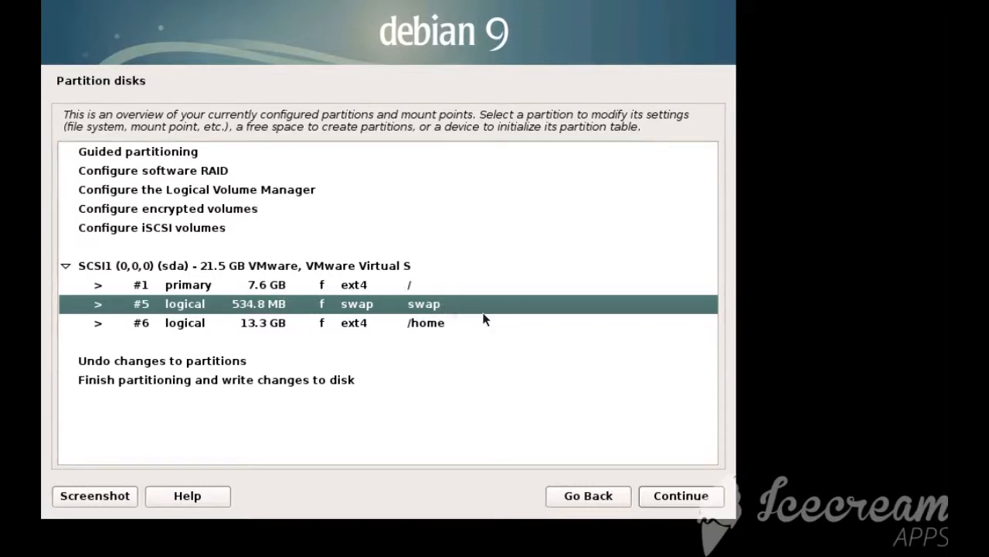
left_click(435, 324)
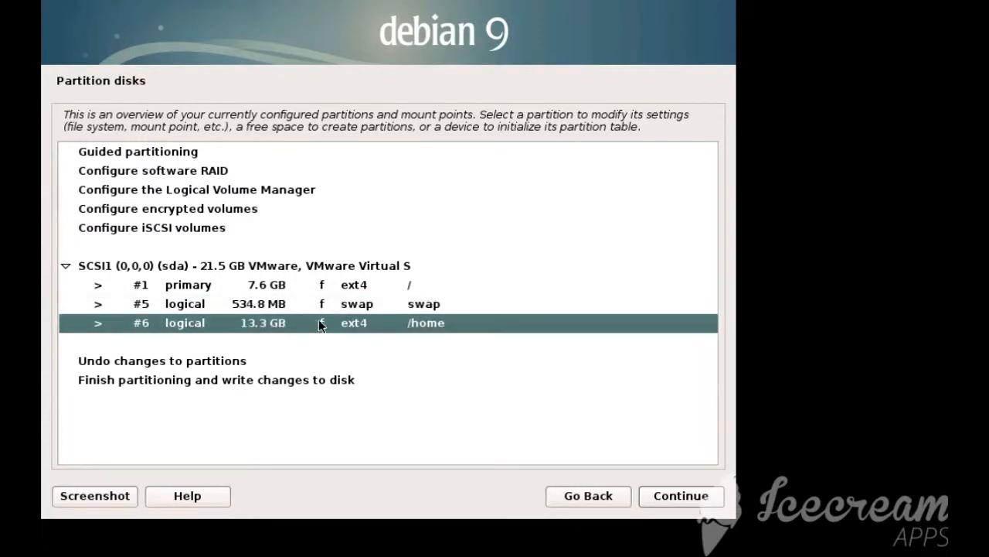
left_click(232, 382)
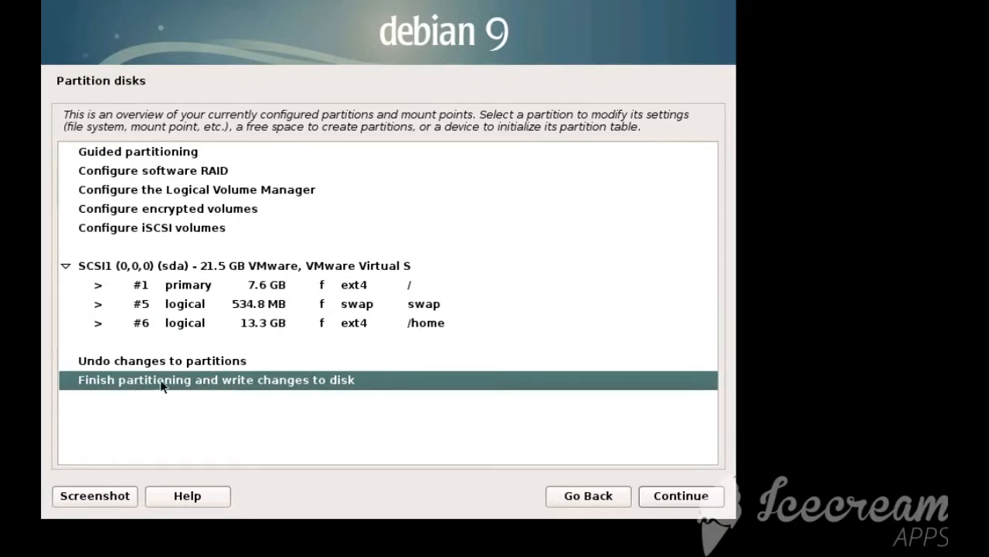
left_click(682, 498)
left_click(85, 286)
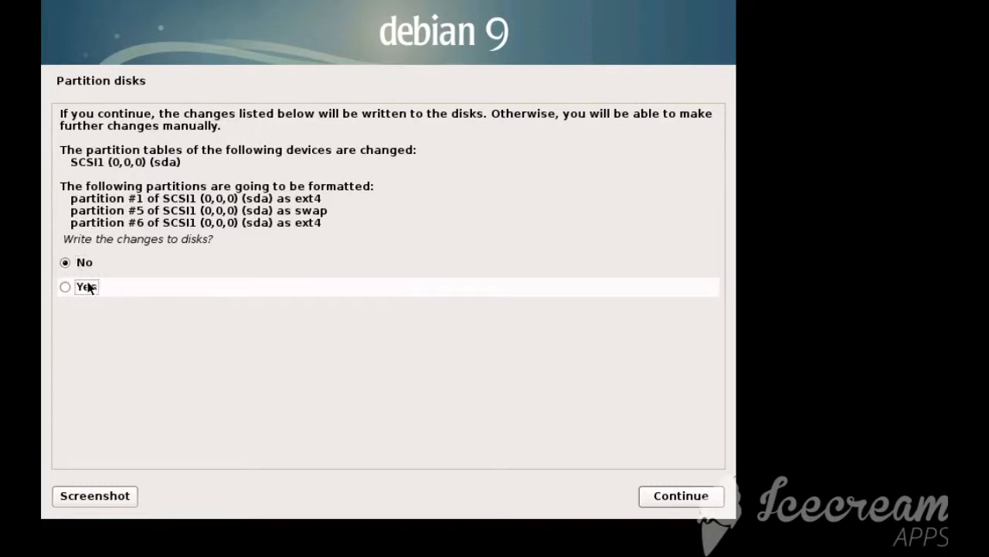
left_click(681, 495)
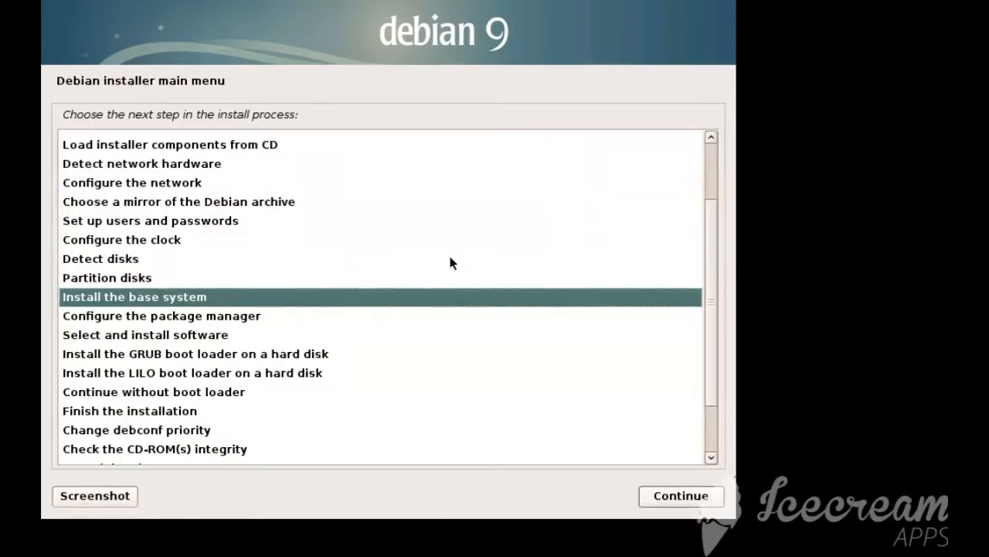
Run disk detection again and reopen the partition overview
left_click(146, 277)
left_click(681, 496)
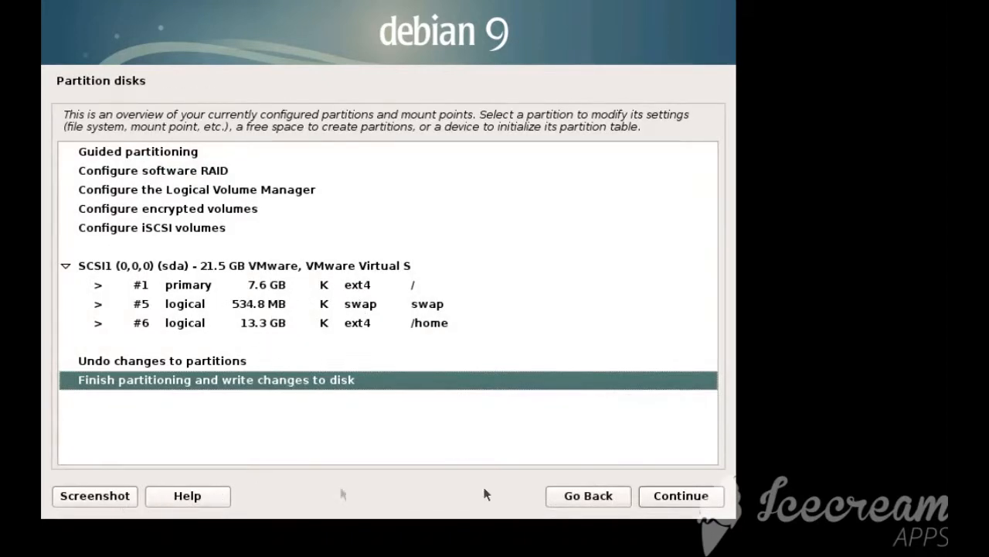
left_click(611, 493)
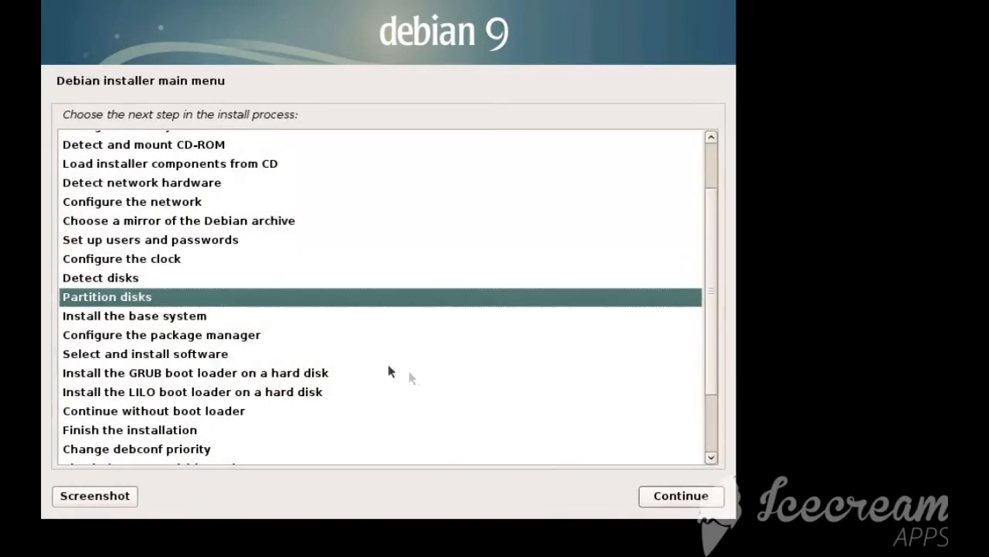
left_click(186, 277)
left_click(681, 498)
left_click(657, 496)
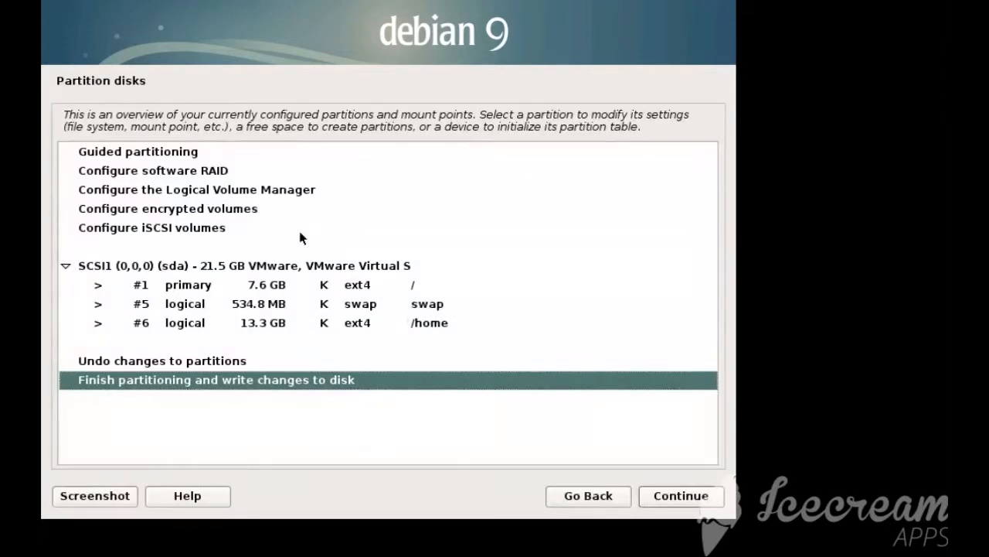
left_click(181, 361)
left_click(676, 496)
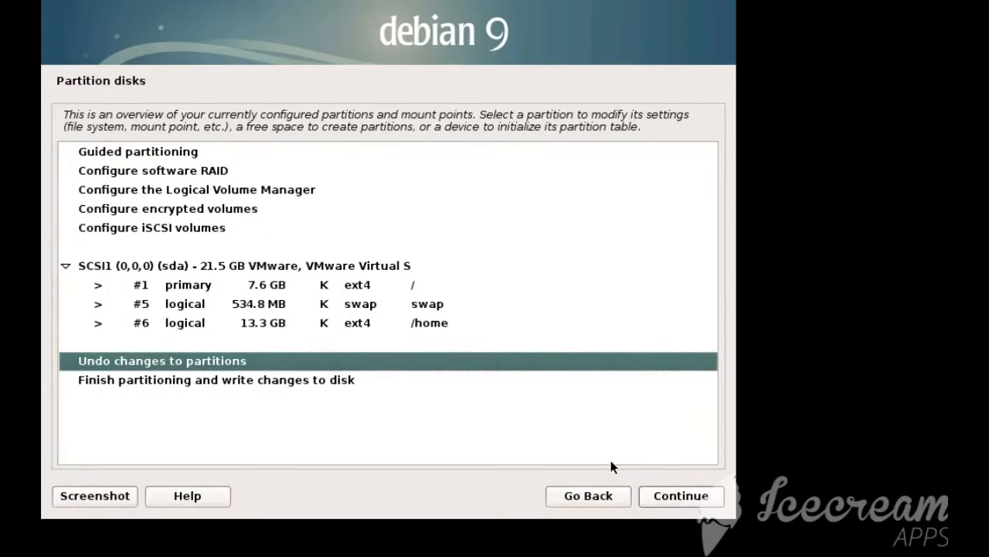
left_click(163, 152)
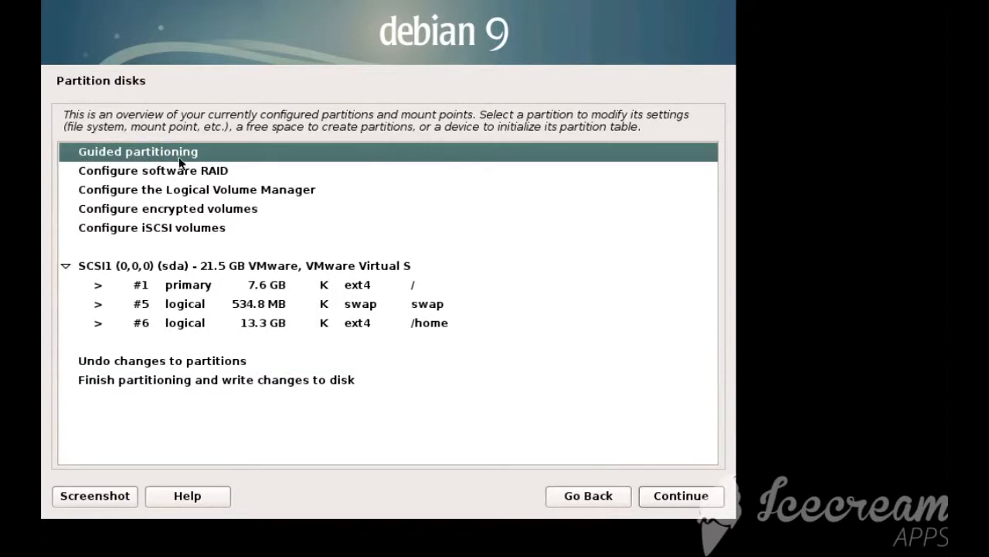
double_click(209, 188)
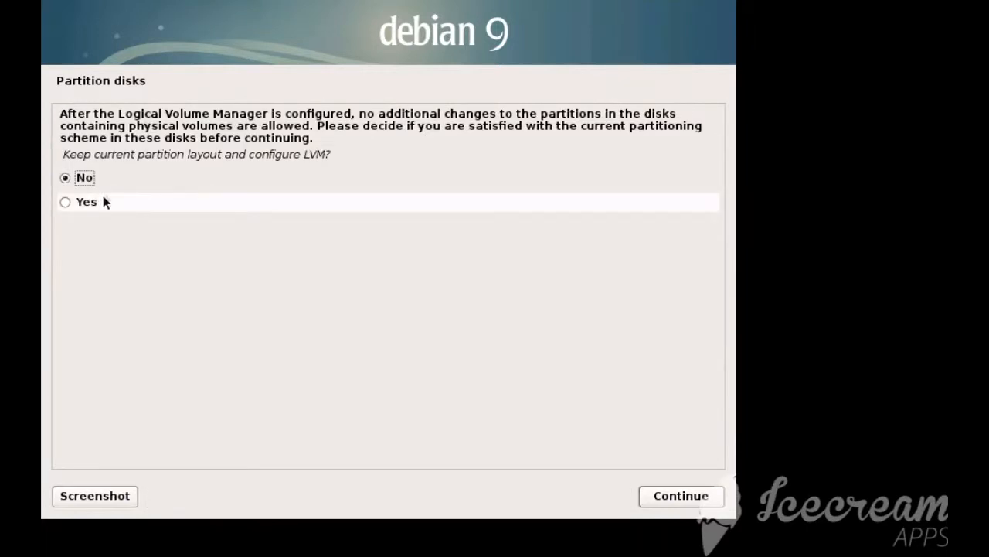
left_click(681, 498)
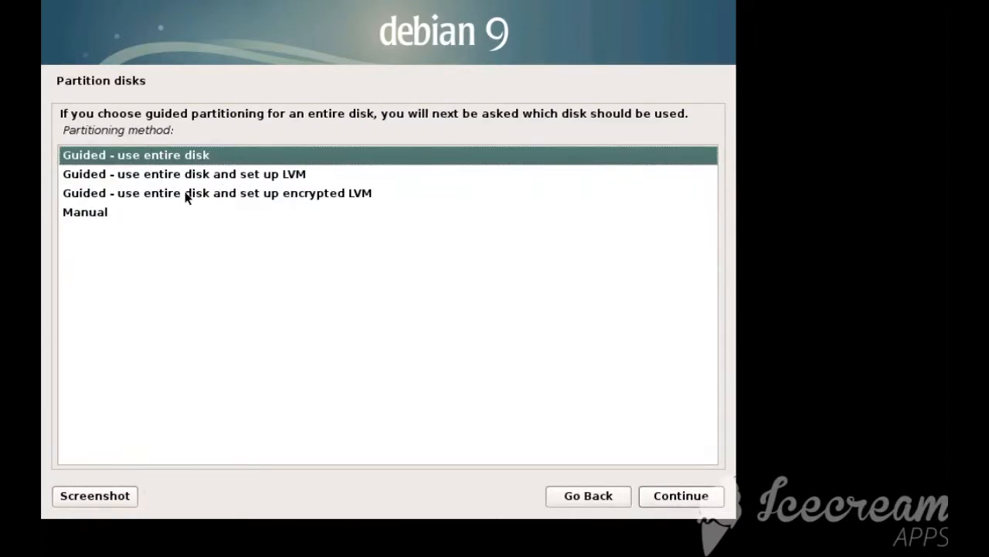
left_click(162, 193)
left_click(570, 499)
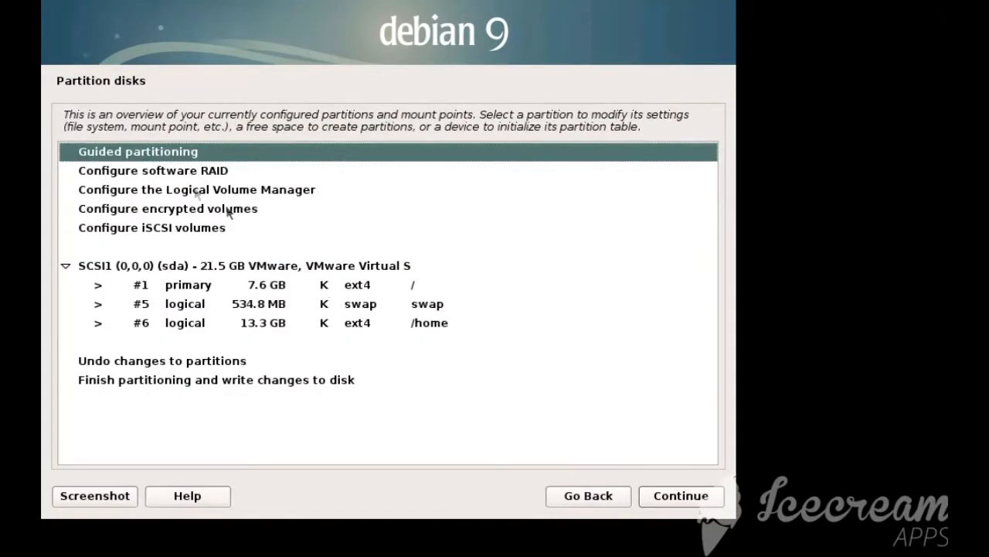
Choose guided partitioning of the entire SCSI1 (0,0,0) (sda) disk with encrypted LVM and the Separate /home partition scheme
double_click(146, 151)
left_click(216, 195)
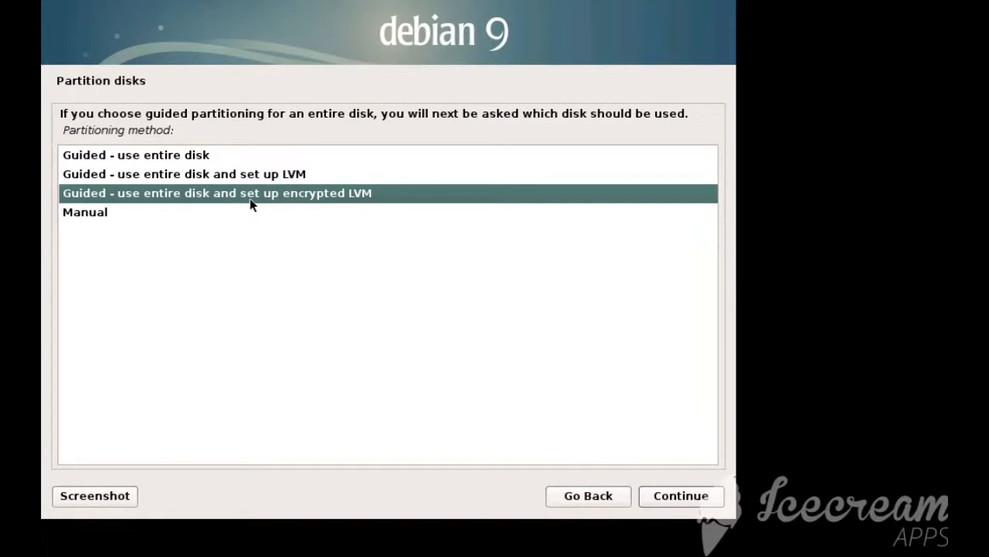
left_click(674, 492)
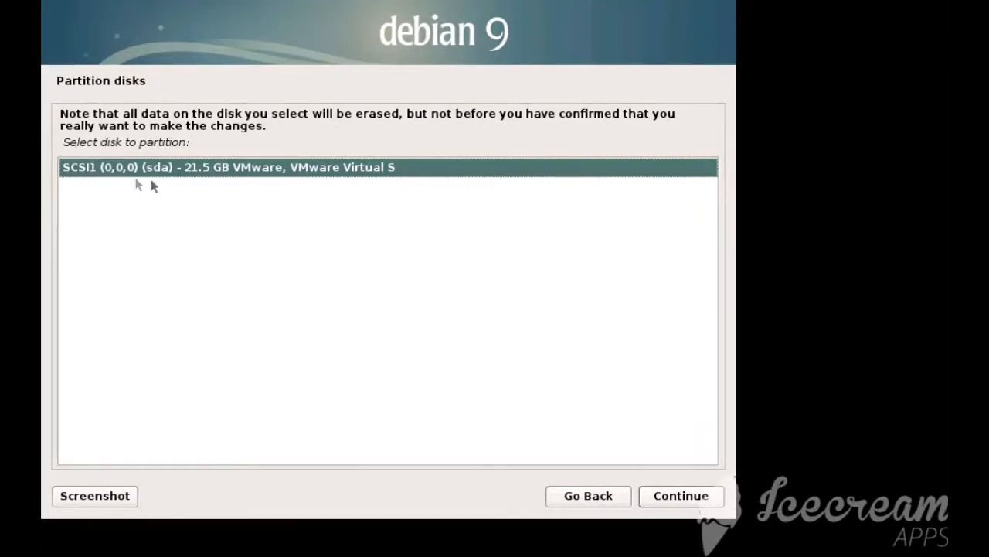
left_click(663, 496)
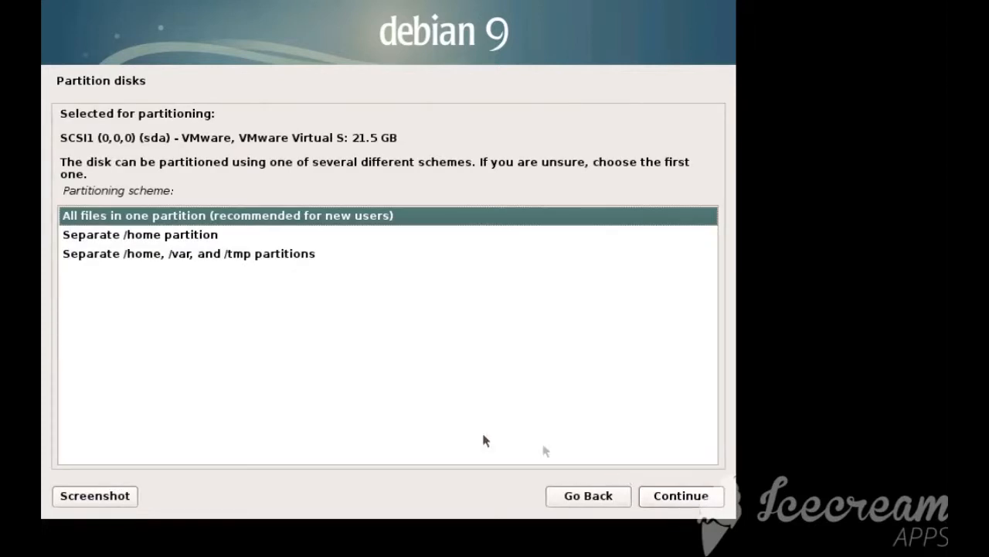
left_click(118, 235)
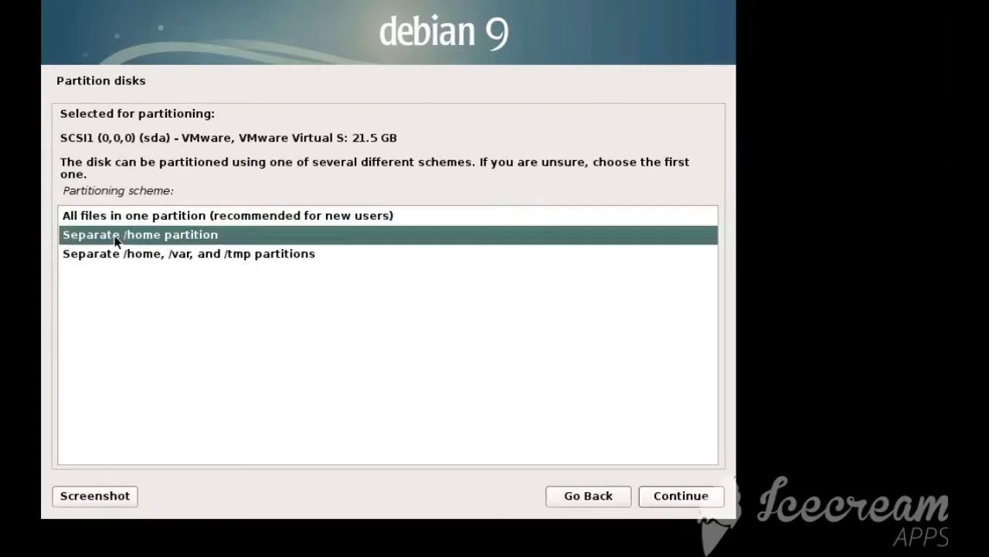
left_click(682, 495)
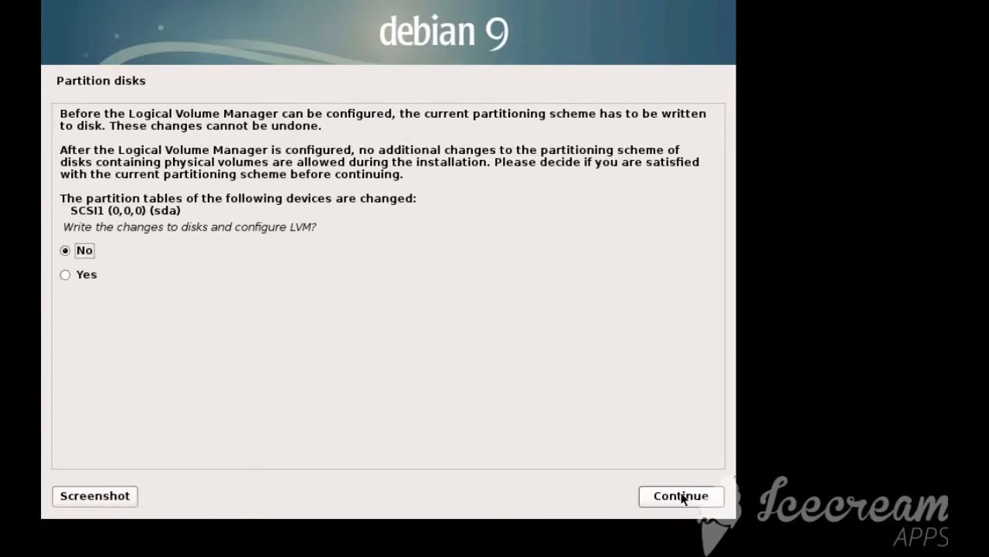
Approve writing the partition changes and configuring LVM, and cancel the random-data erasure of partition #5
left_click(90, 277)
left_click(678, 495)
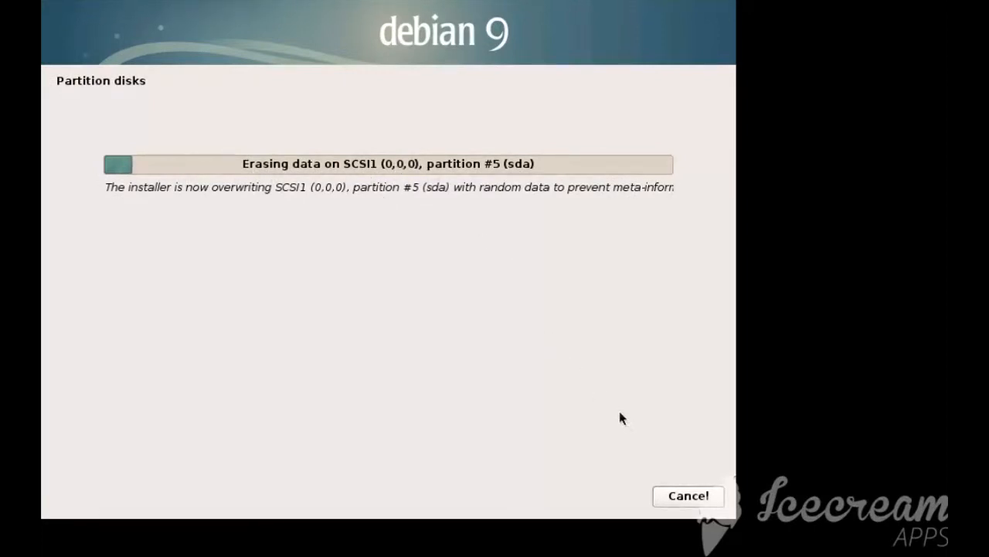
left_click(680, 495)
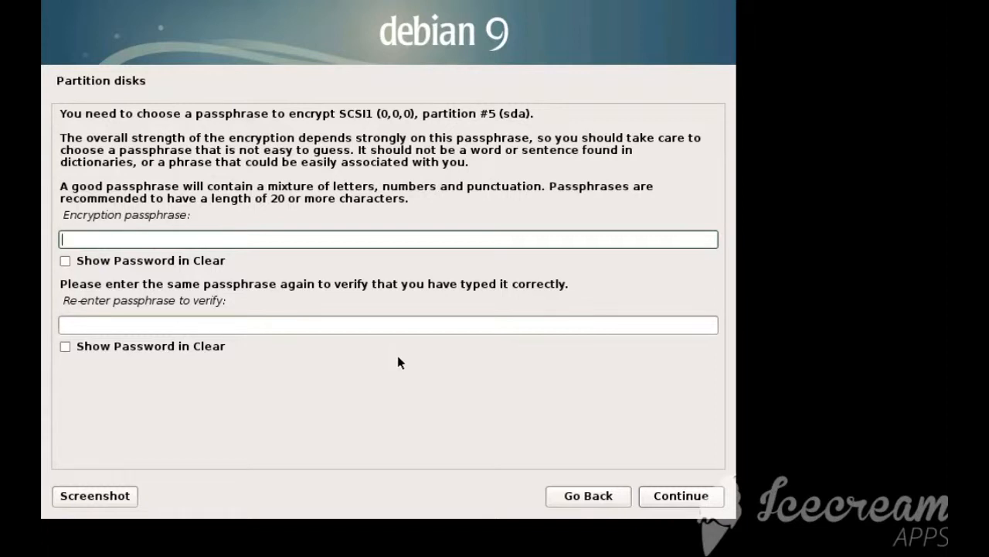
Enter the encryption passphrase for partition #5 of the disk and repeat it for verification
type("●●●●●●●●●●●●●●●●")
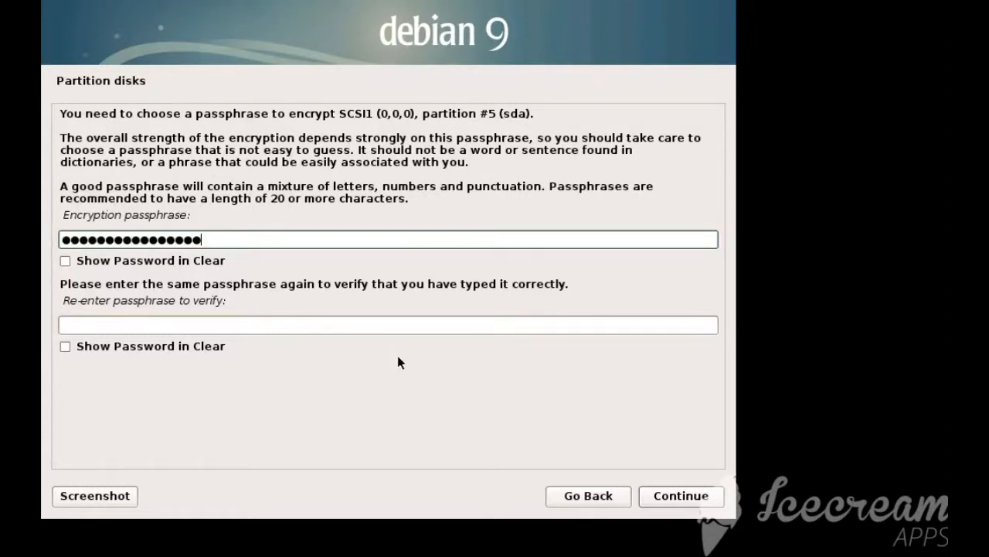
left_click(320, 326)
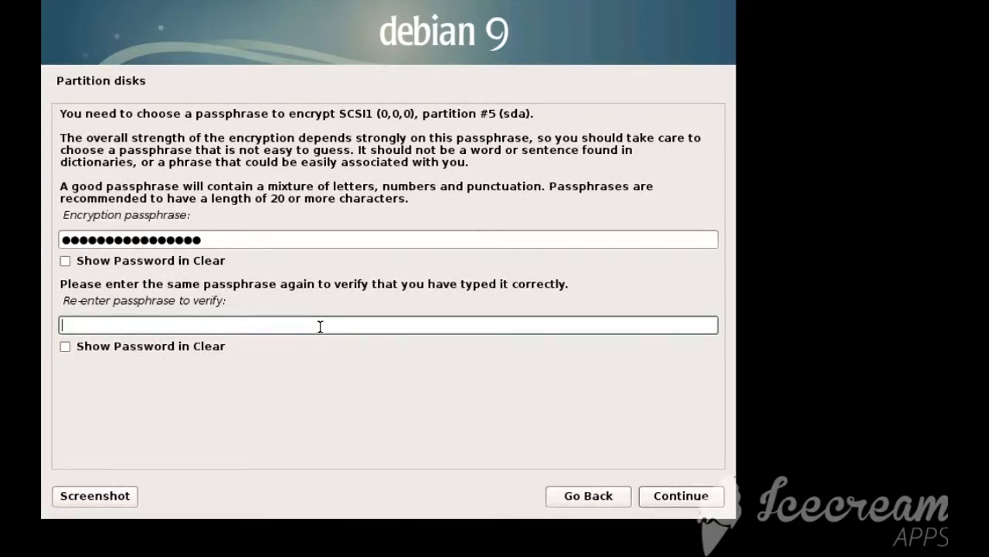
type("****************")
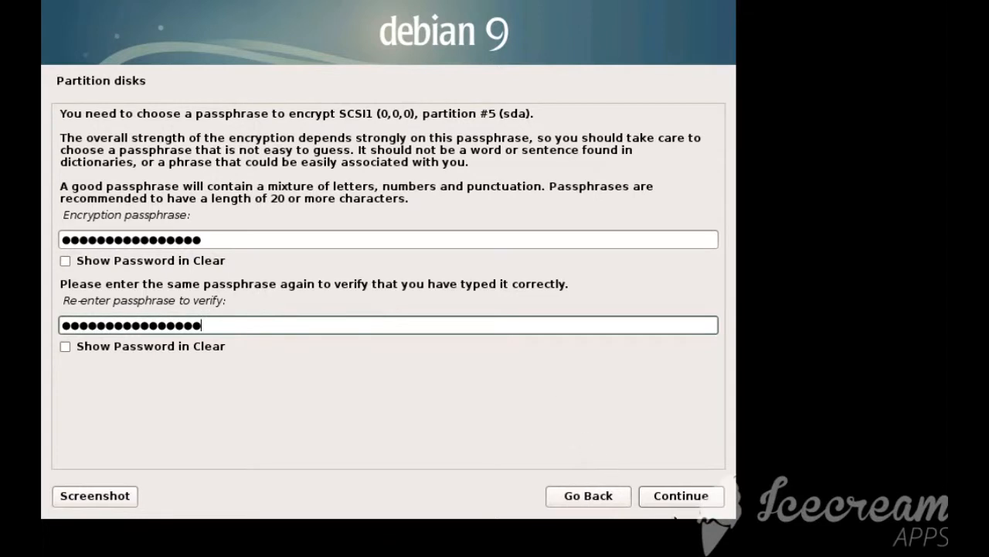
left_click(684, 498)
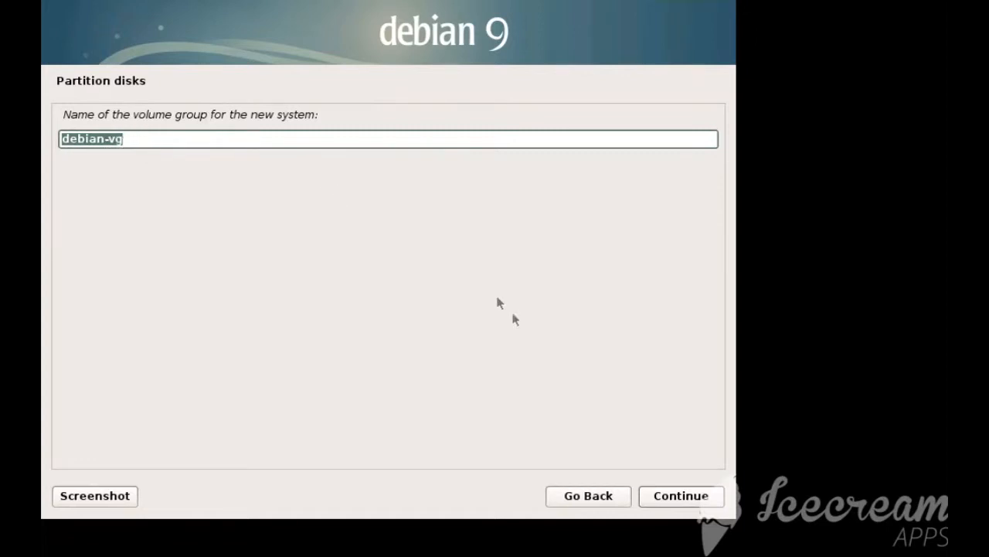
Accept debian-vg as the volume group name and write the finished LVM partitioning to the disks
left_click(691, 495)
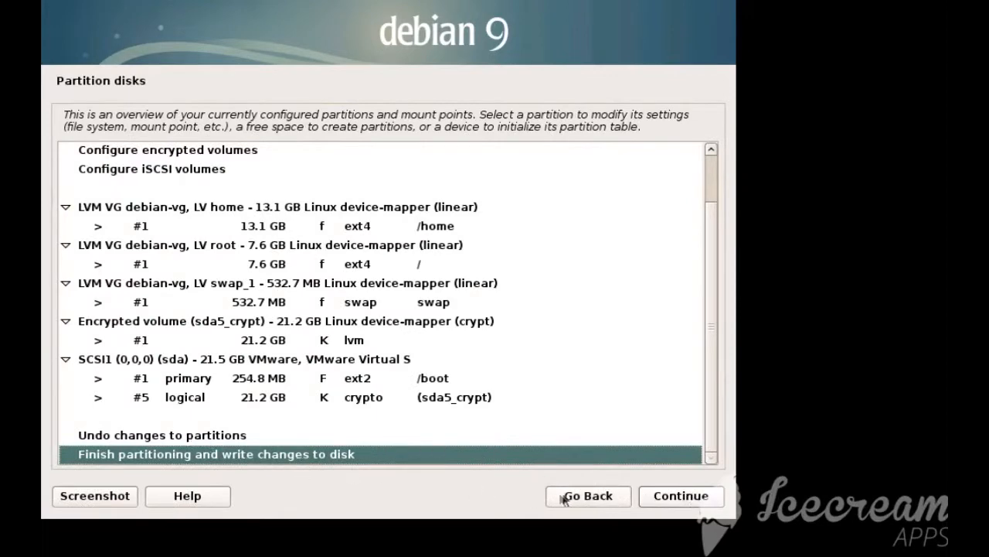
left_click(688, 498)
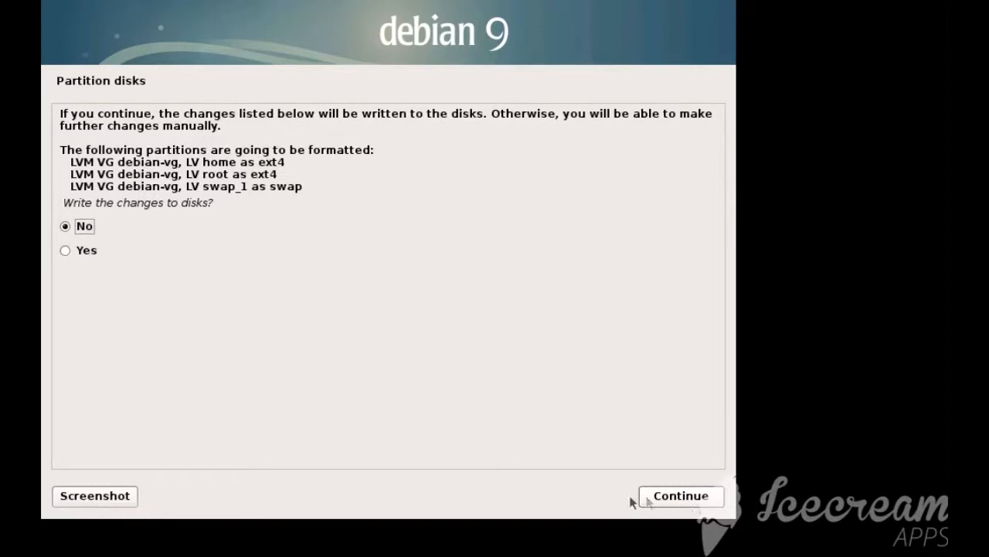
left_click(126, 258)
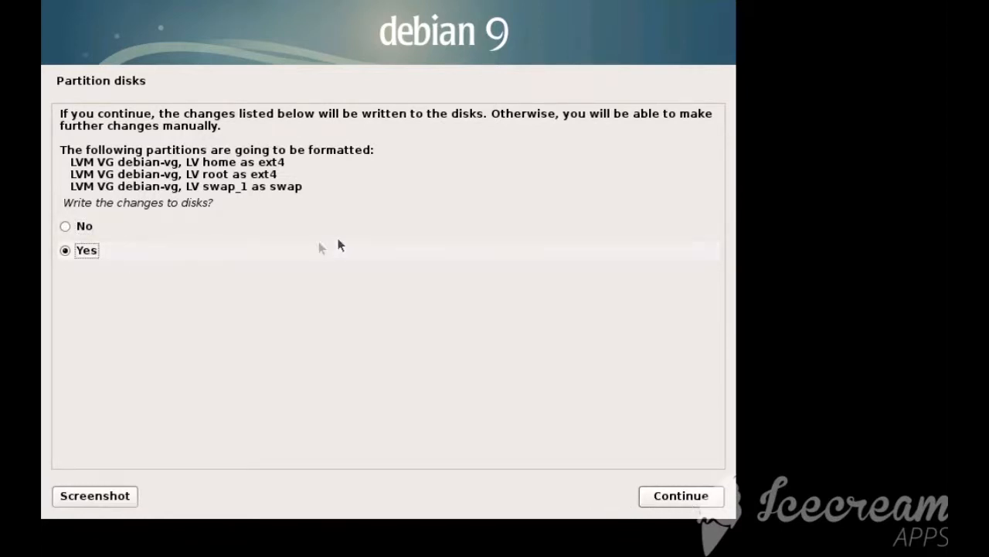
left_click_drag(183, 173, 302, 175)
left_click(302, 176)
left_click_drag(179, 177, 208, 179)
left_click(210, 180)
left_click_drag(187, 162, 202, 161)
left_click(202, 160)
left_click(678, 499)
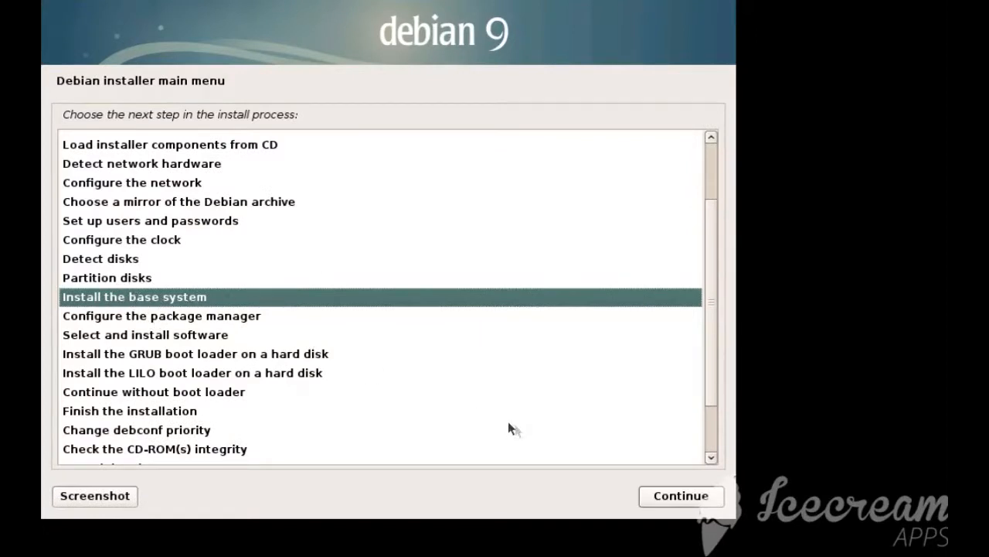
Start installing the base system and choose linux-image-amd64 as the kernel
left_click(685, 496)
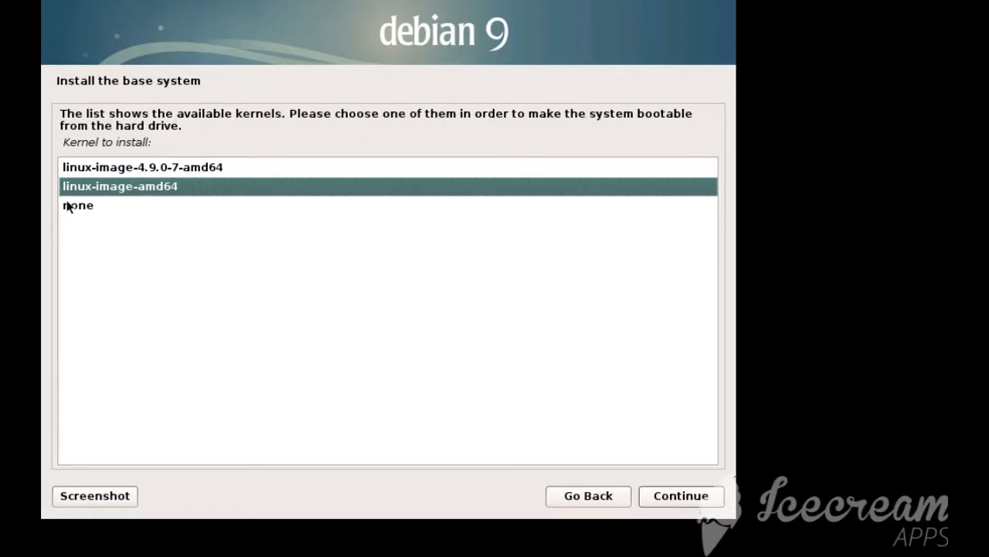
left_click(197, 172)
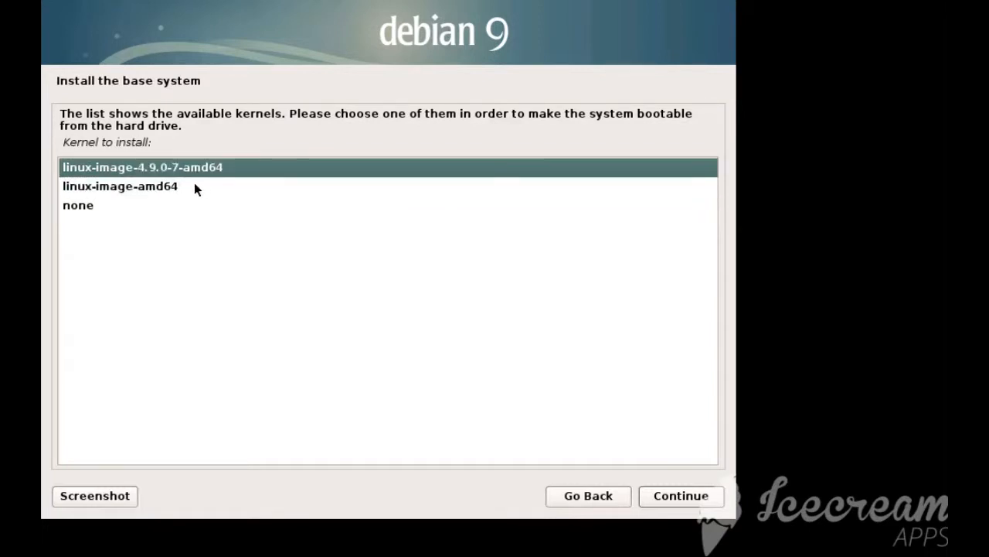
left_click(193, 187)
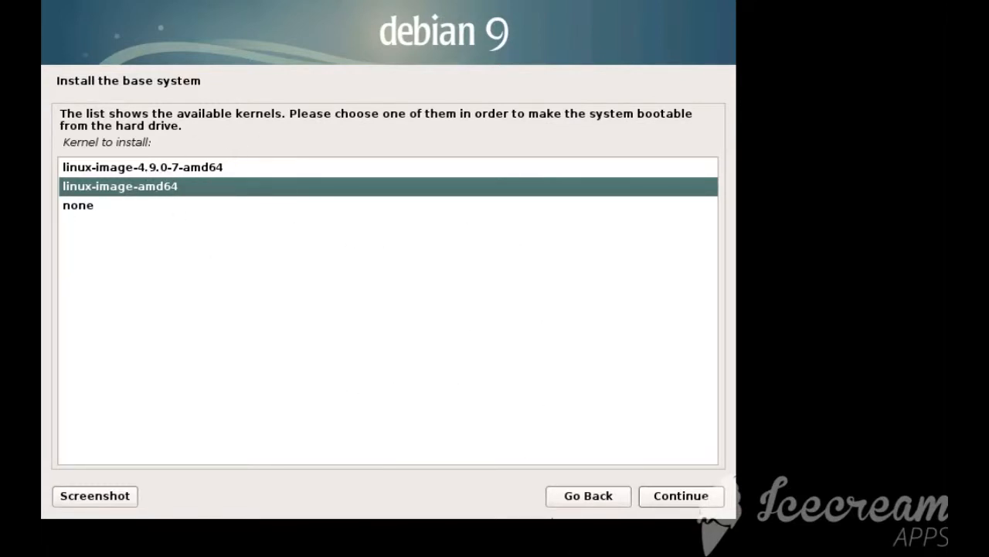
left_click(680, 497)
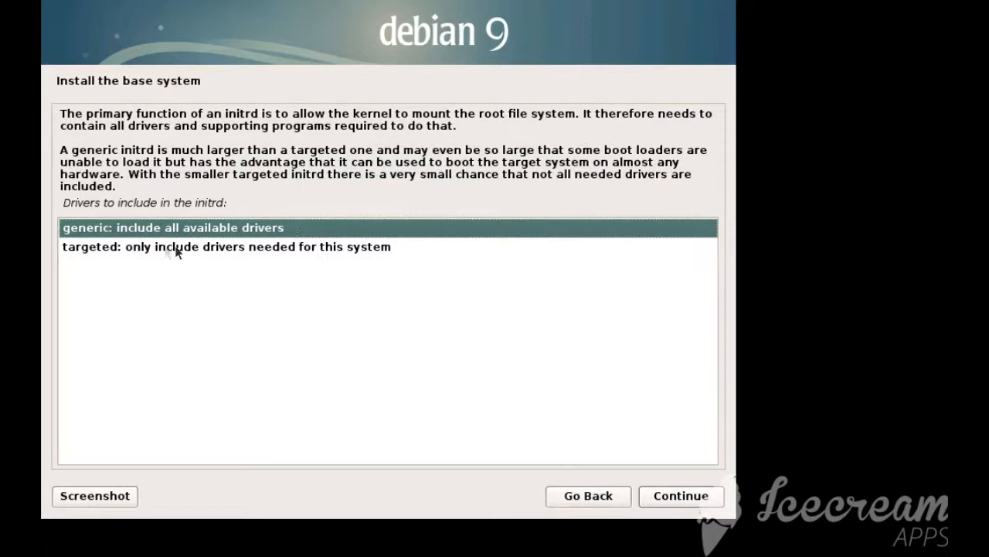
Choose the generic initrd that includes all available drivers and continue the base system installation
left_click(116, 248)
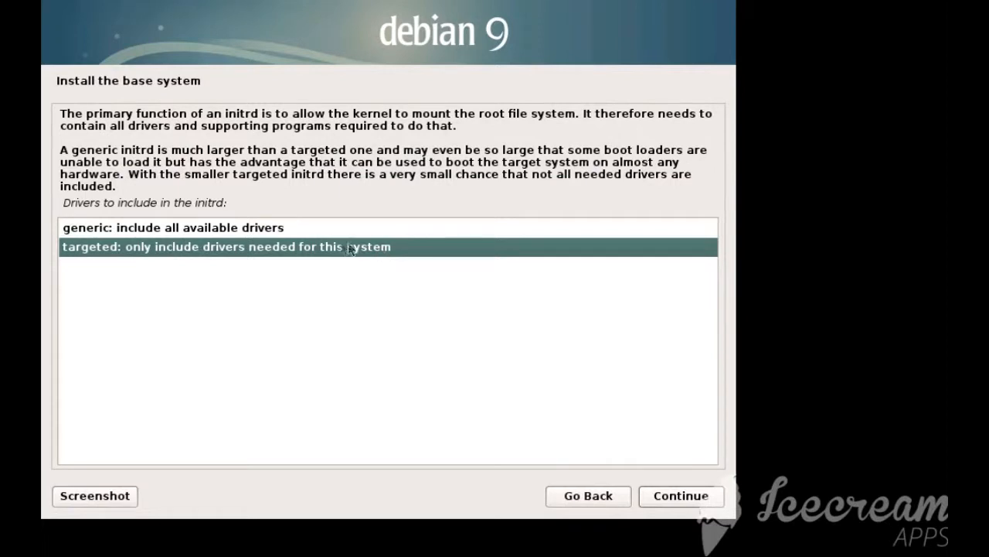
left_click(202, 228)
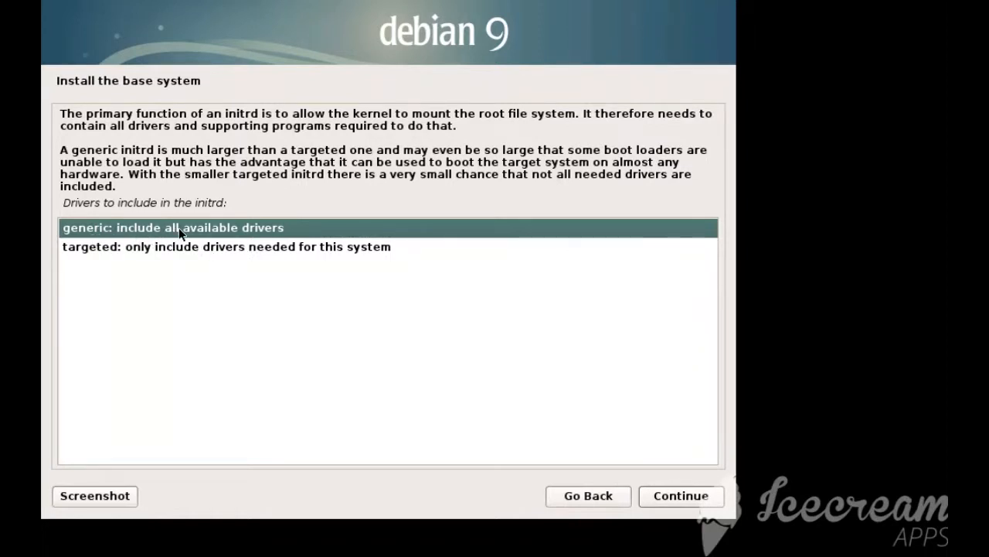
left_click(660, 495)
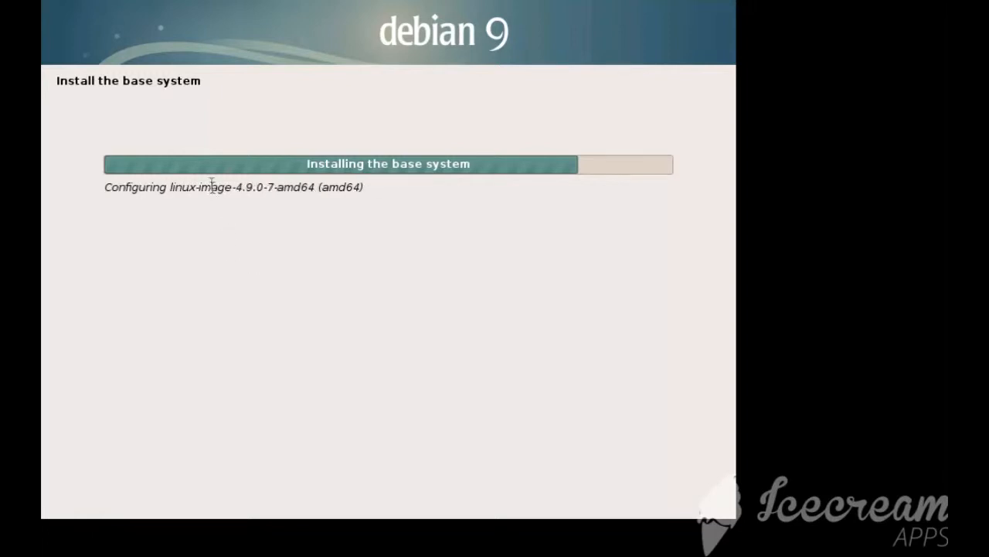
left_click_drag(211, 187, 310, 186)
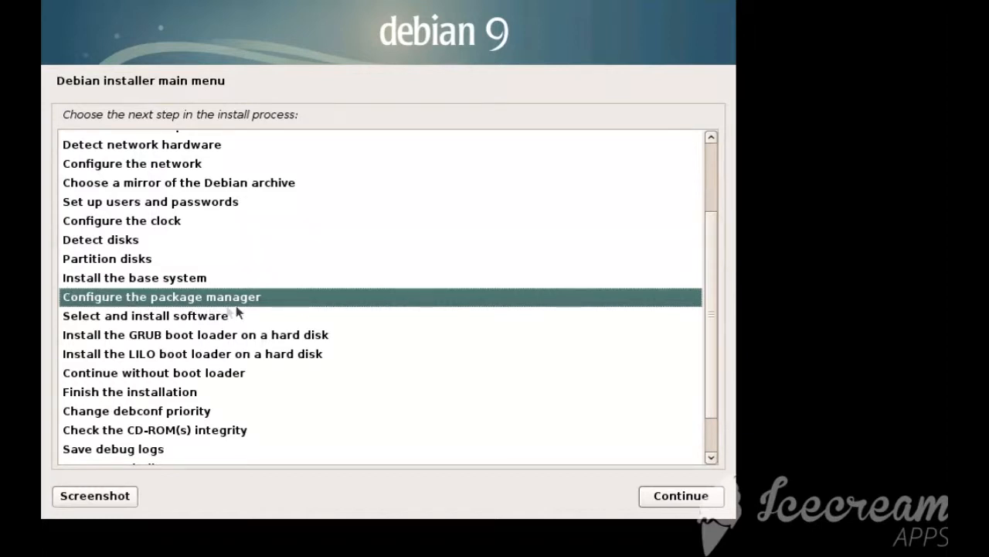
Start configuring the package manager, with no additional CD or DVD scanned and a network mirror in use
left_click(657, 497)
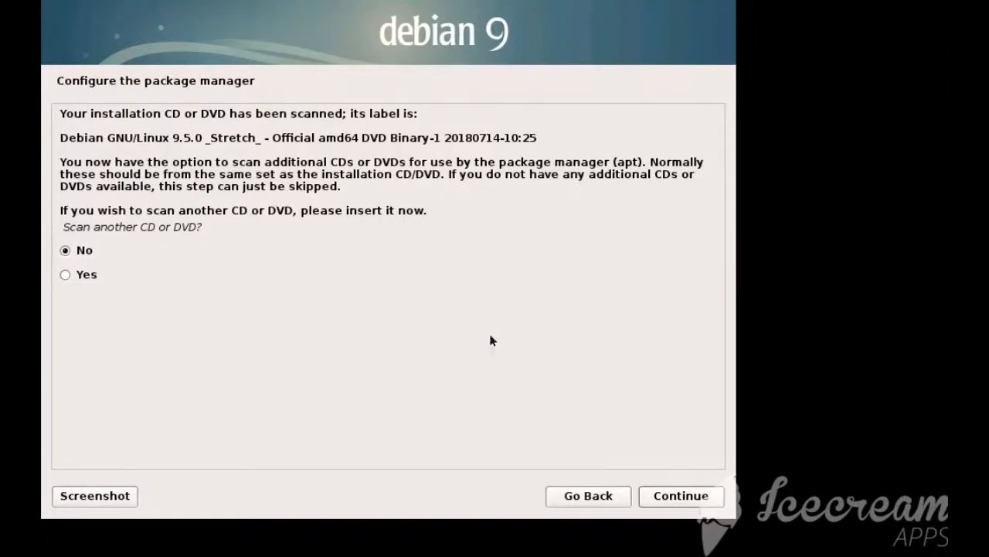
left_click(659, 495)
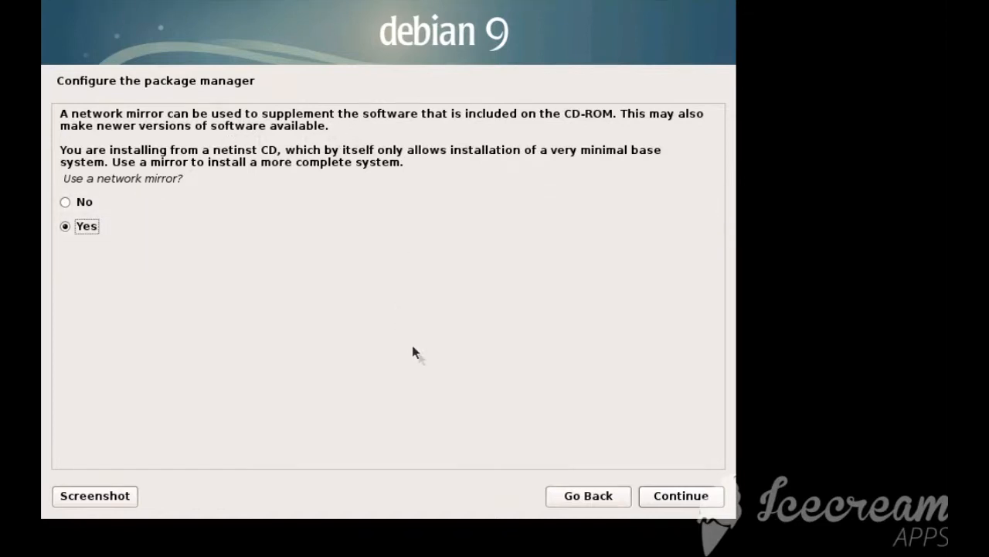
left_click(670, 500)
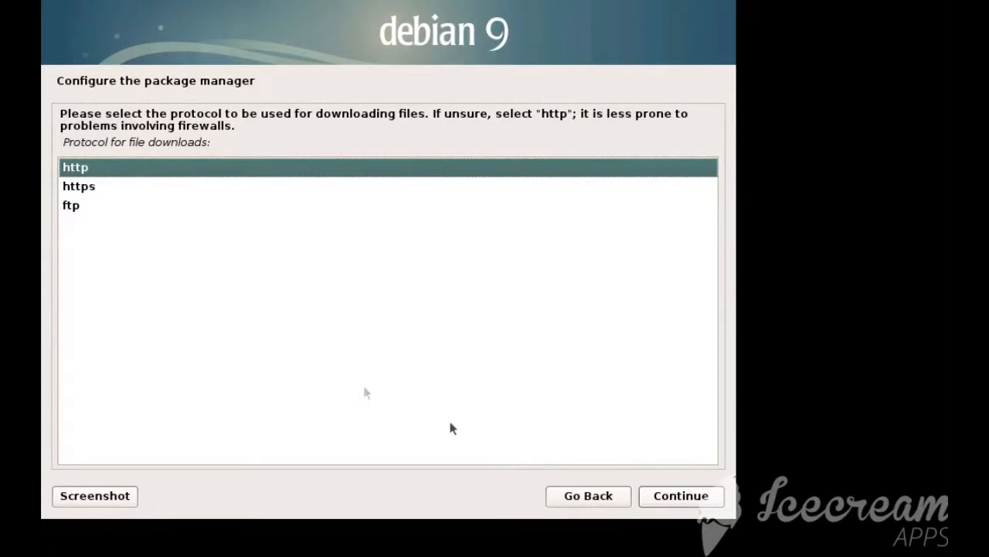
Set up the mirror with the http protocol, United Kingdom as the country, the preselected archive mirror and no HTTP proxy
left_click(695, 499)
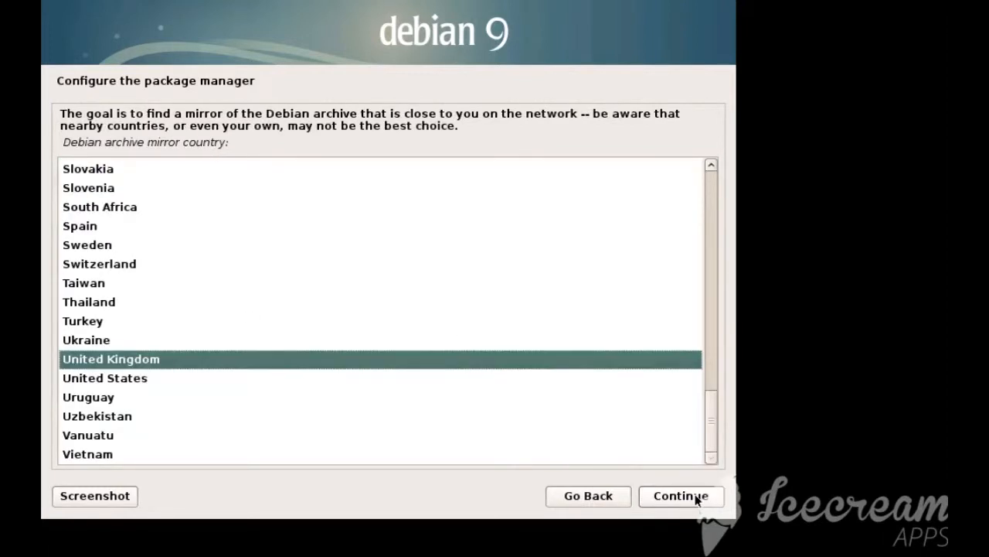
left_click(696, 499)
left_click(695, 499)
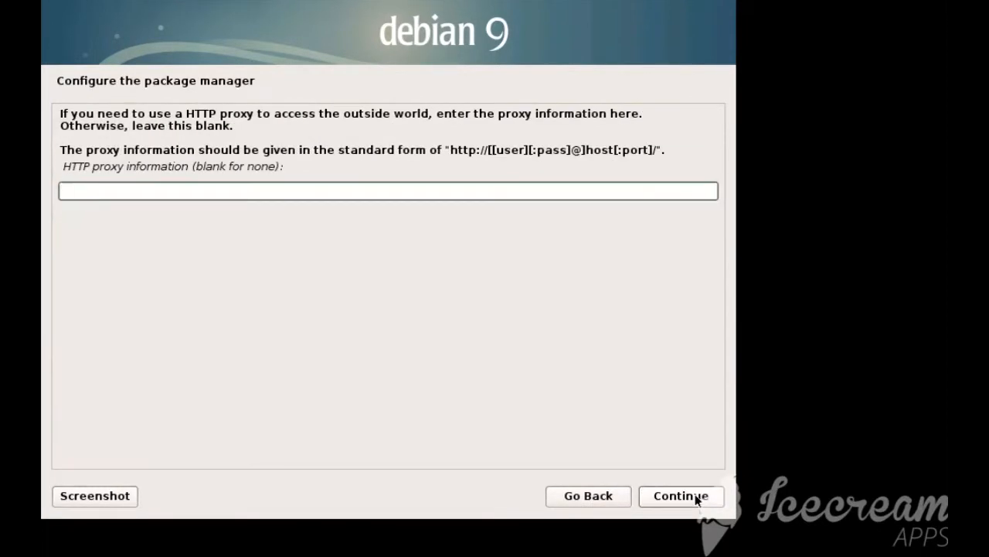
left_click(695, 499)
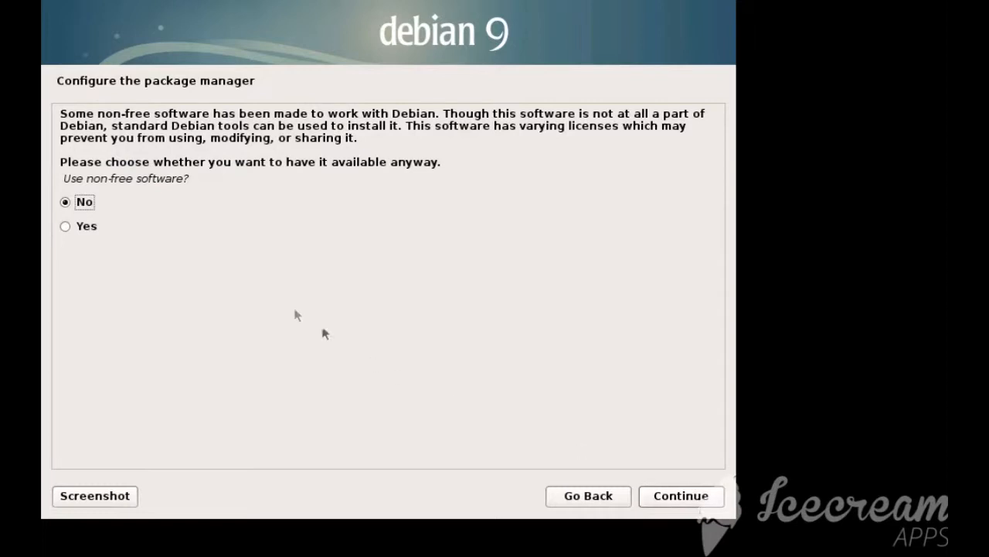
Choose to make non-free software available in the package manager and confirm the choice
left_click_drag(95, 114, 149, 113)
left_click(148, 113)
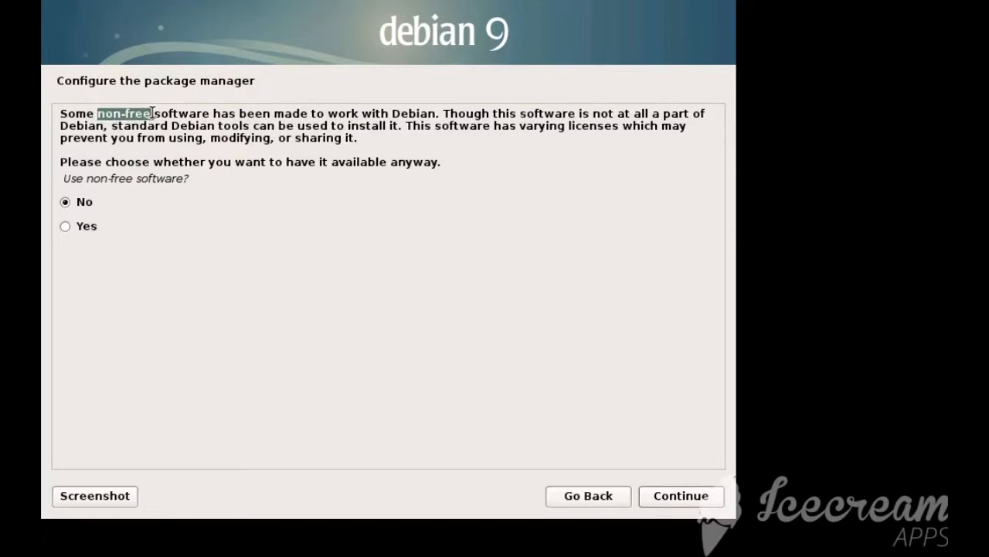
left_click(150, 114)
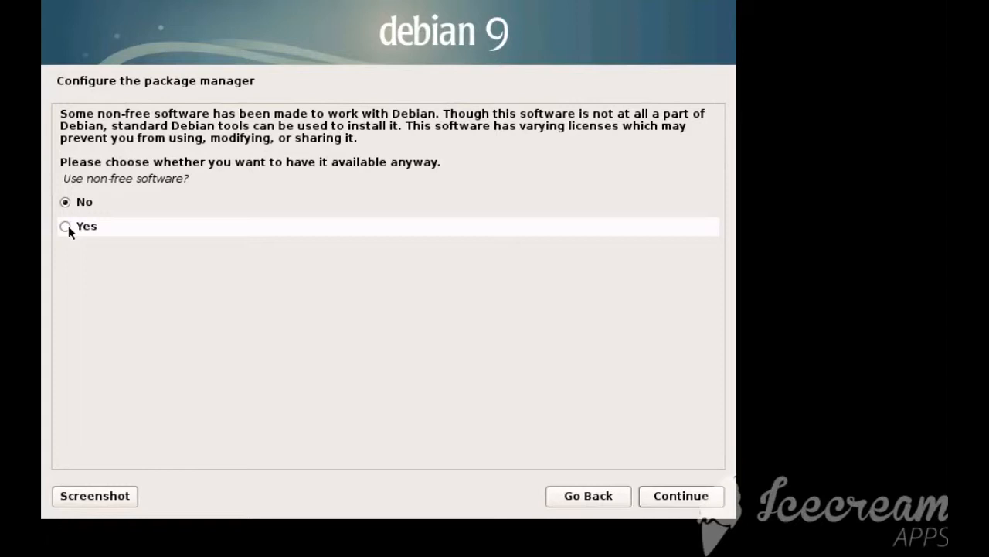
left_click(678, 498)
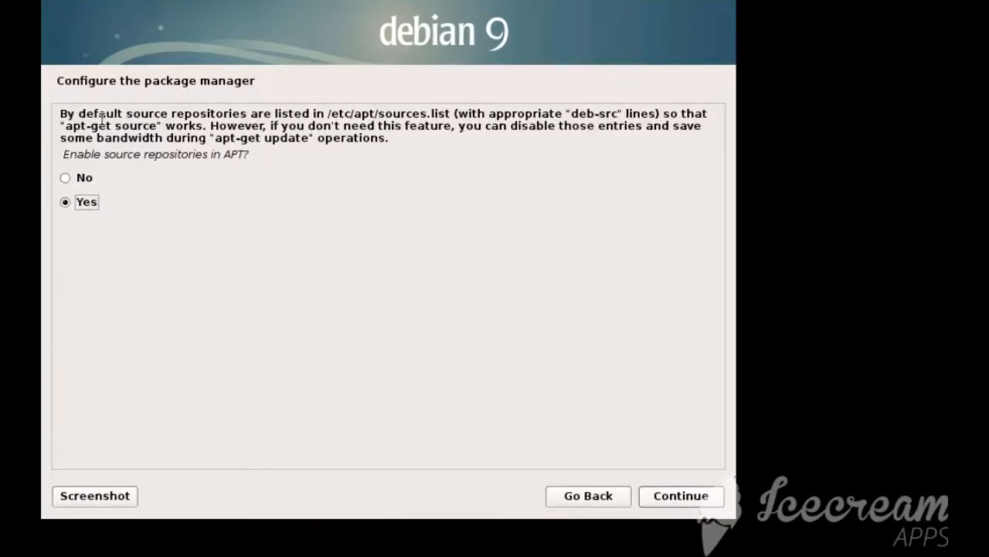
Enable source repositories in APT and accept security updates and release updates as services, leaving out backported software
left_click_drag(94, 114, 344, 126)
left_click(351, 126)
left_click(673, 498)
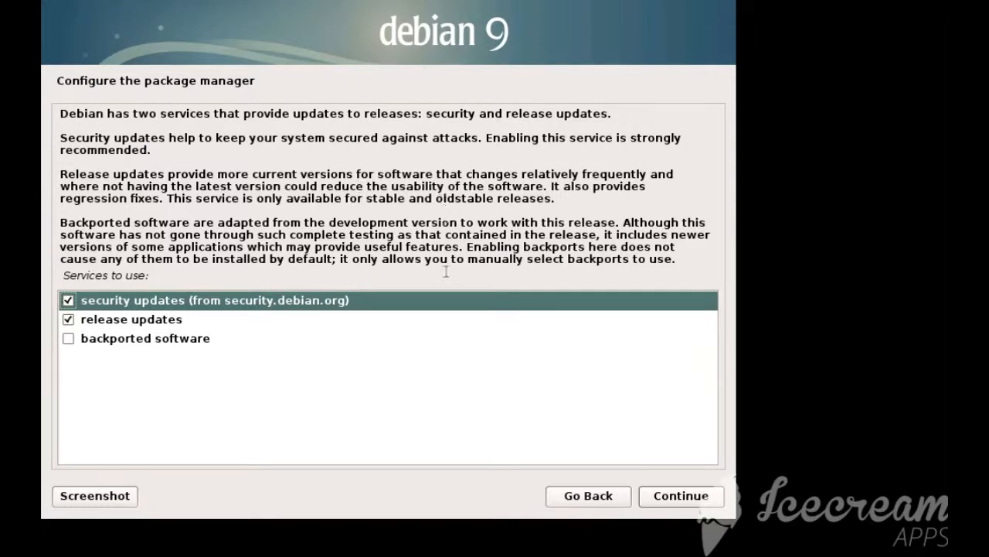
left_click(683, 497)
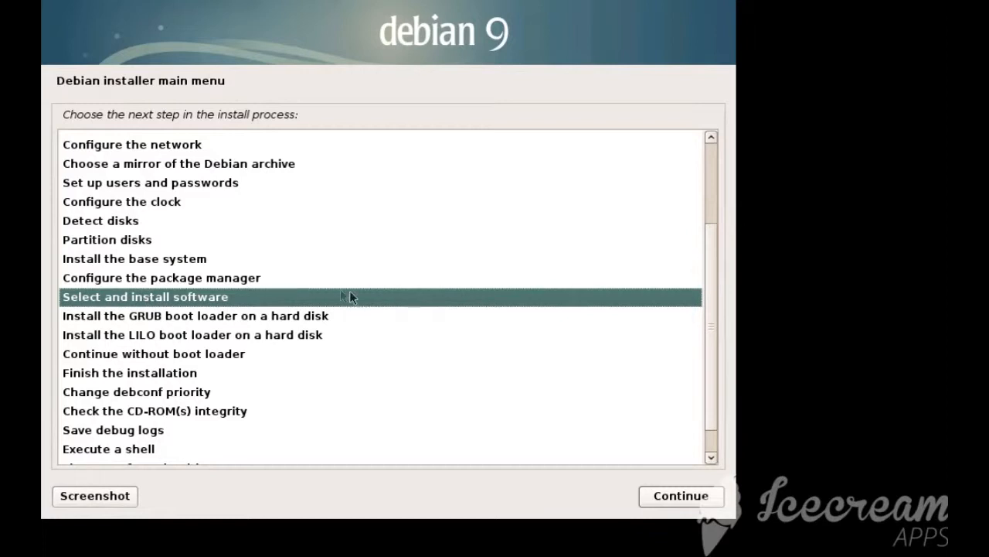
Start selecting and installing software and decline to participate in the package usage survey
left_click(671, 495)
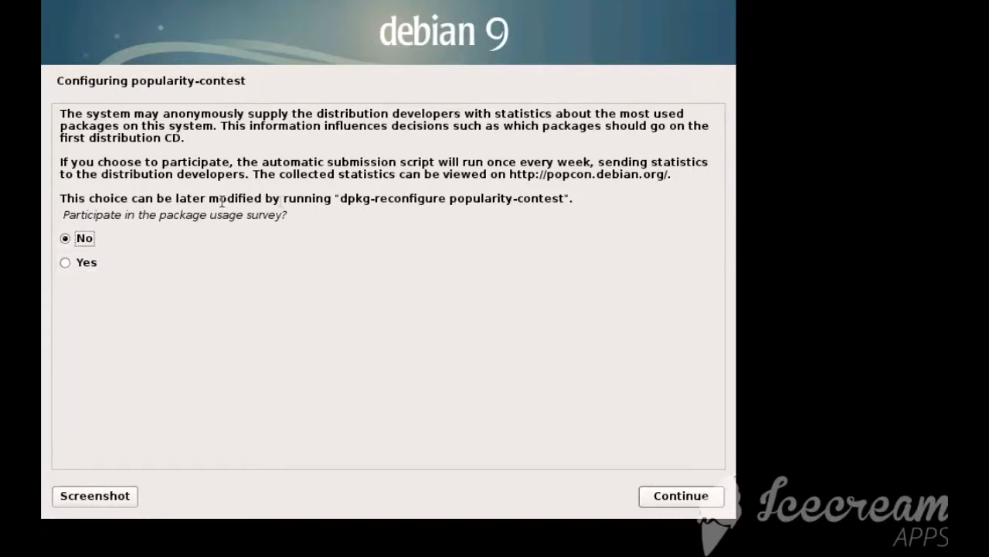
left_click_drag(340, 199, 572, 204)
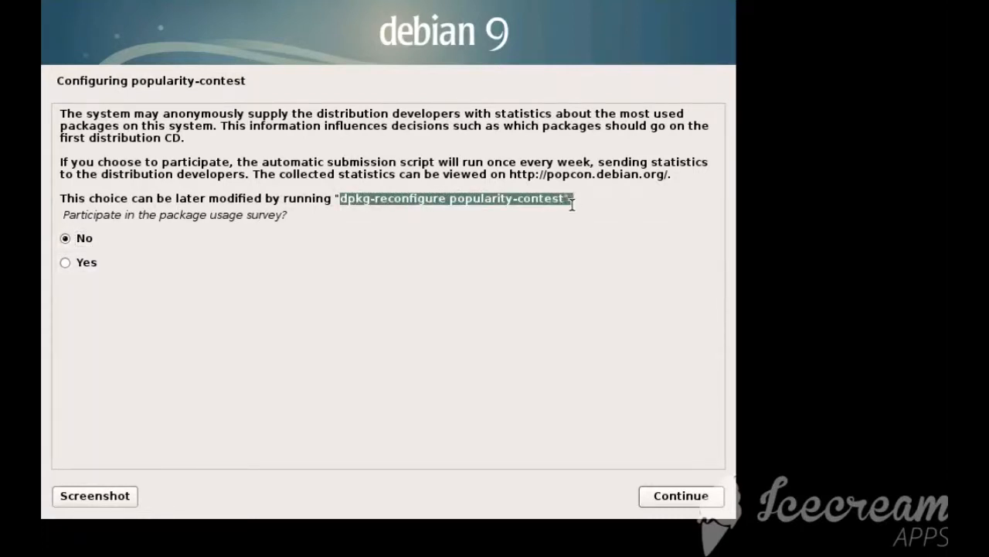
left_click(469, 198)
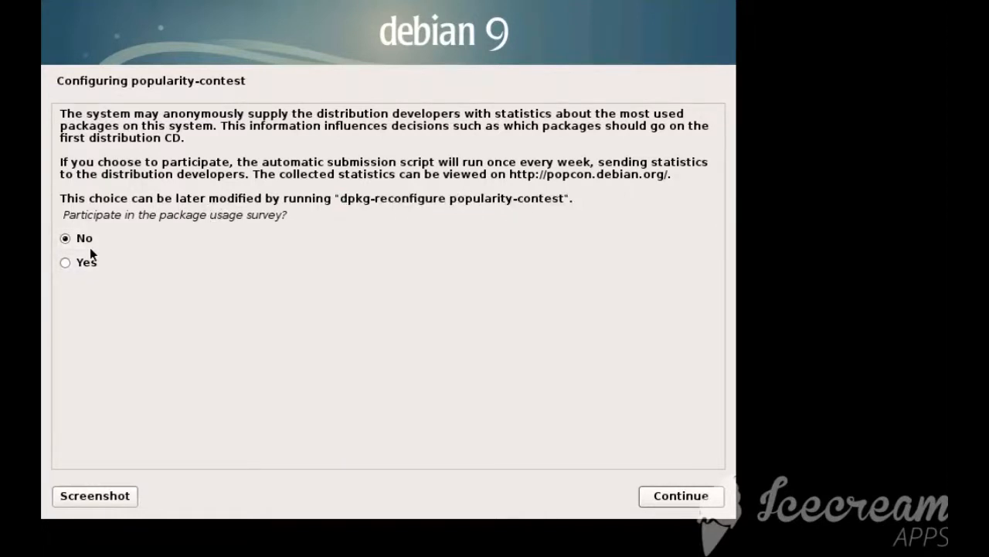
left_click(654, 502)
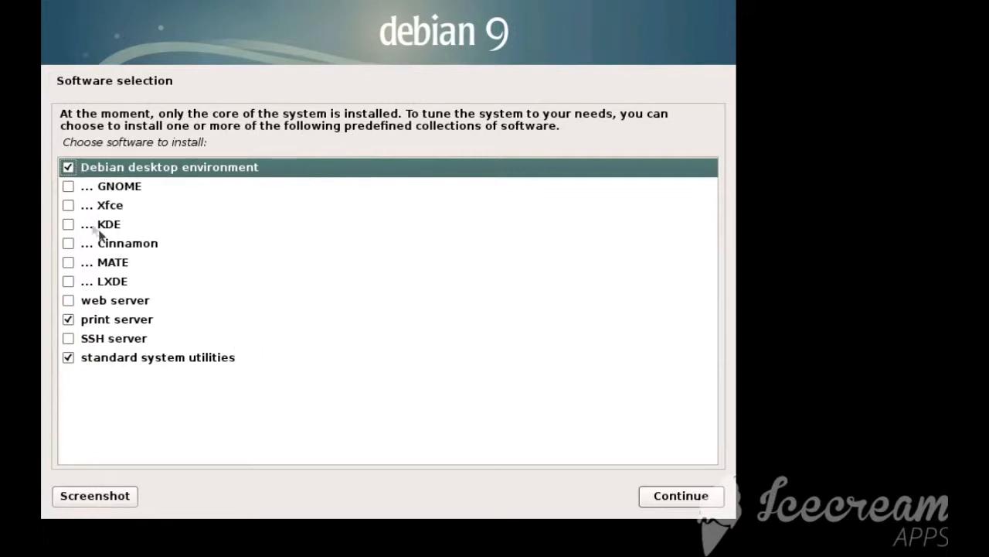
Deselect the Debian desktop environment, add SSH server alongside print server and standard system utilities, and start installing the selection
left_click(69, 167)
left_click(69, 338)
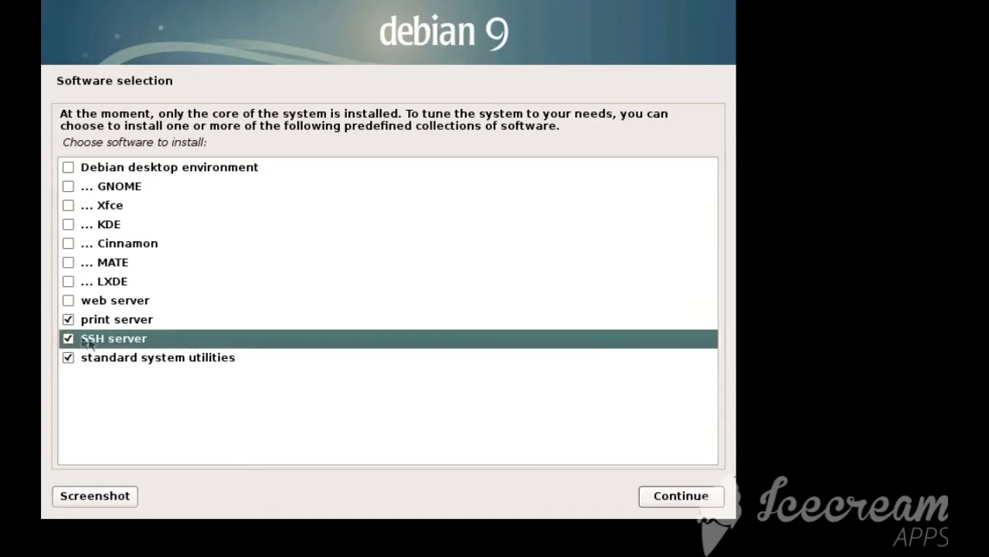
left_click(186, 357)
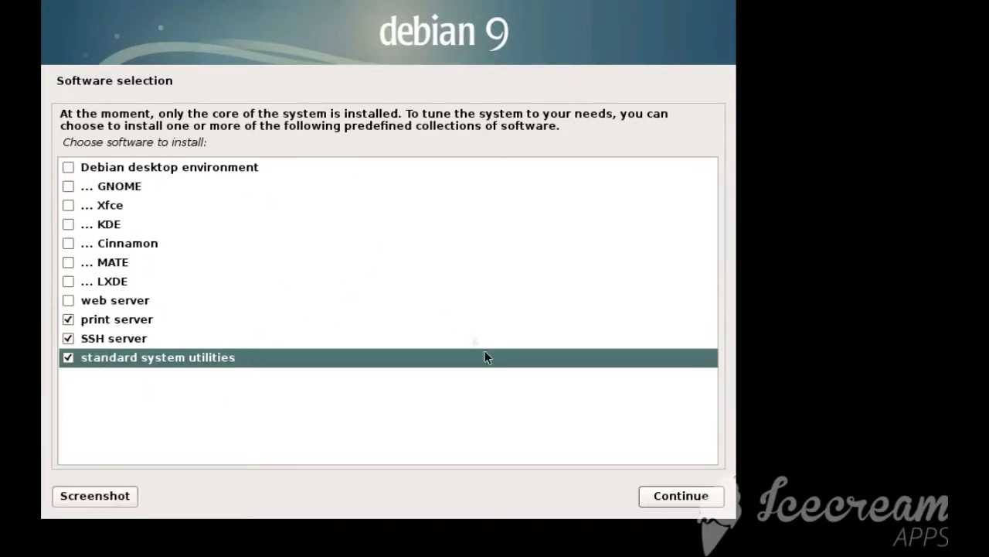
left_click(683, 499)
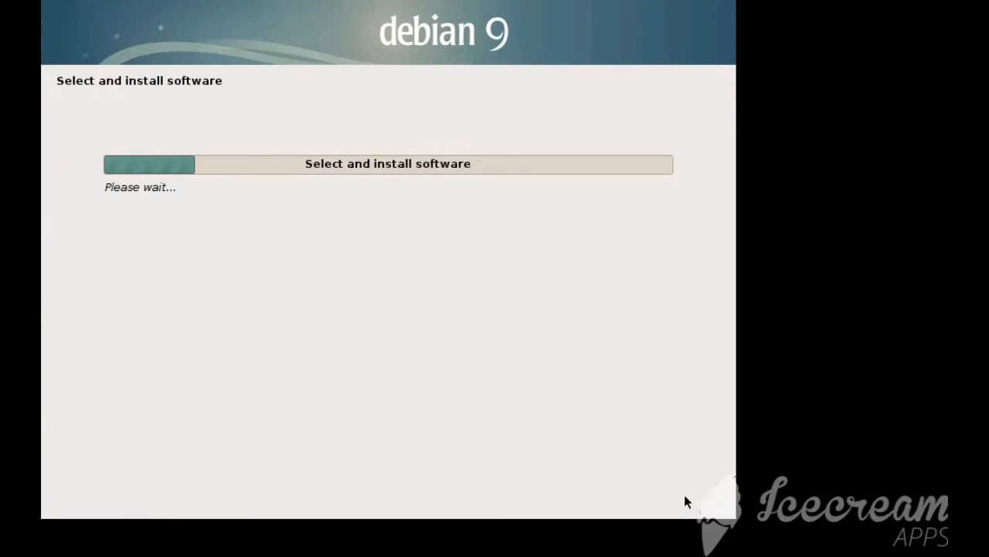
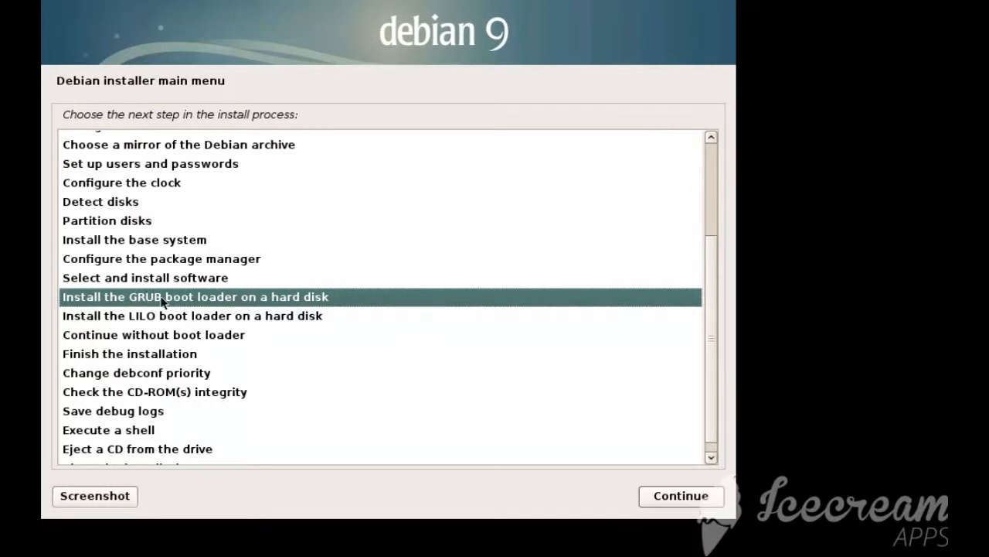
Install the GRUB boot loader to the master boot record on /dev/sda, without forcing installation to the EFI removable media path
left_click(666, 499)
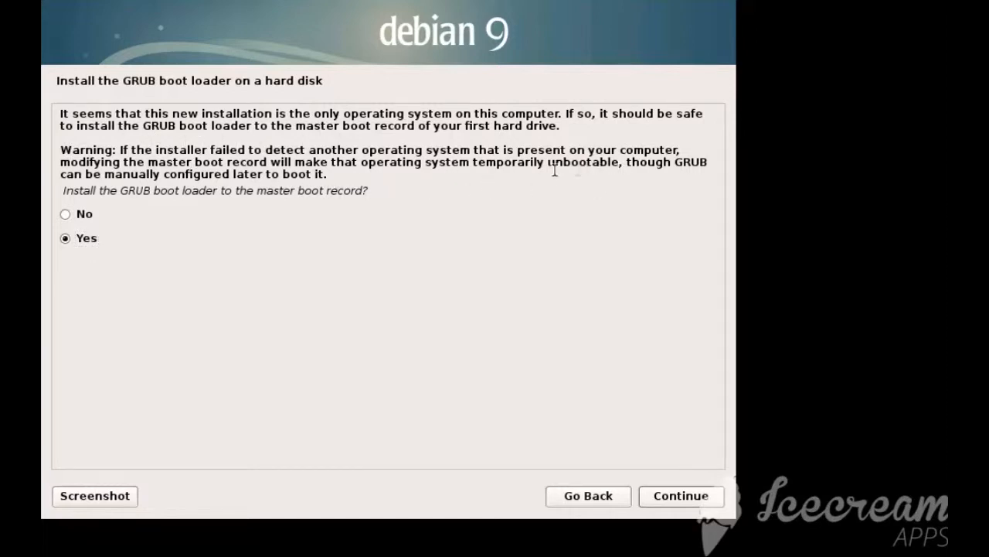
left_click_drag(453, 172, 111, 149)
left_click(113, 149)
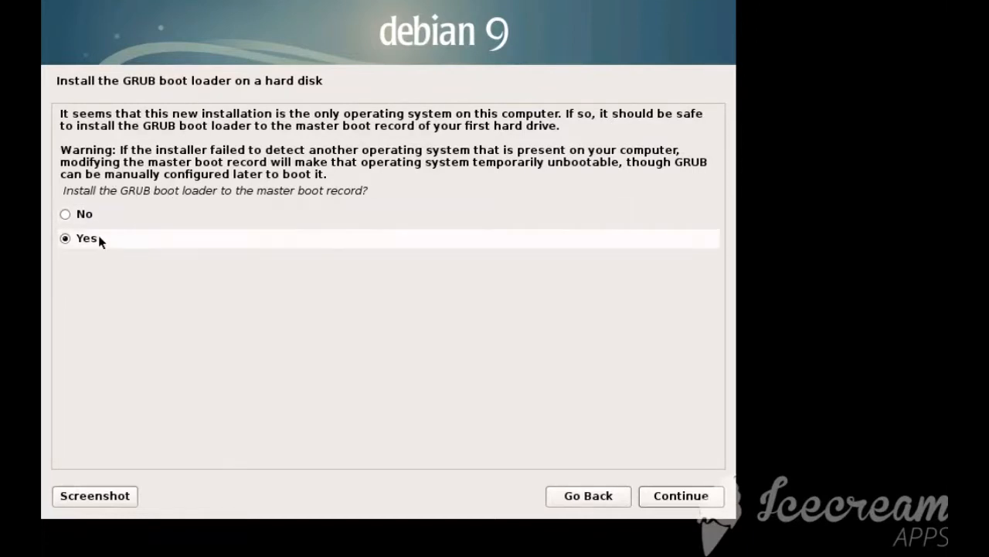
left_click(658, 499)
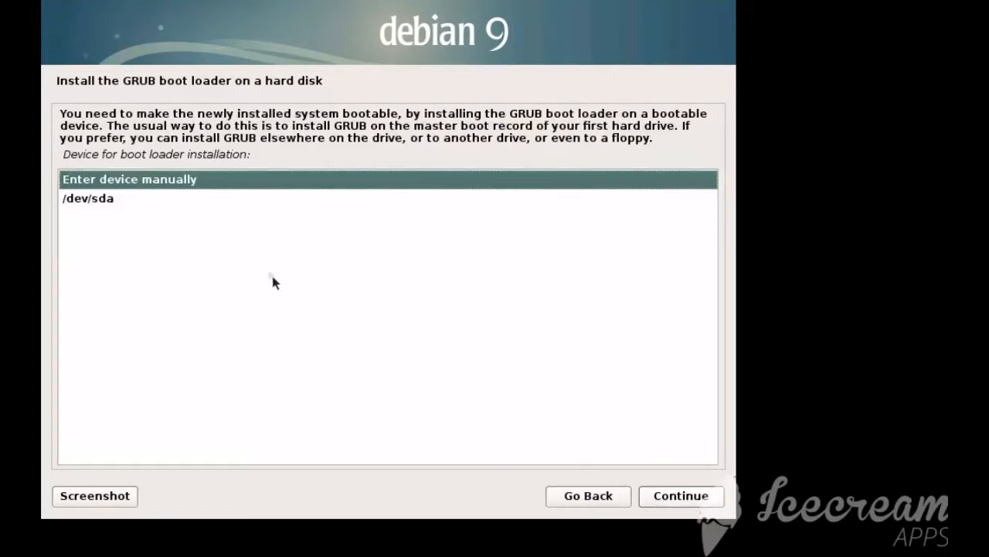
left_click(120, 198)
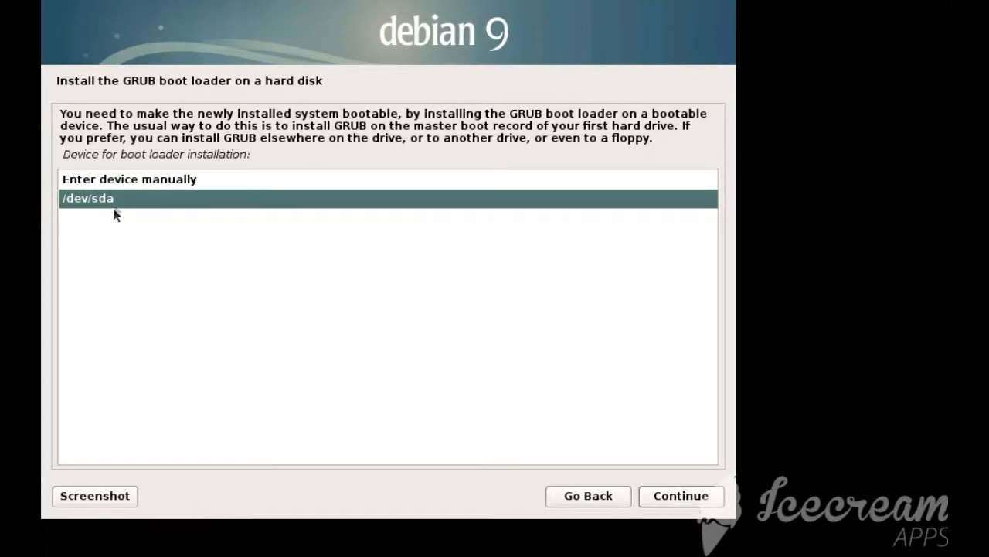
left_click(679, 494)
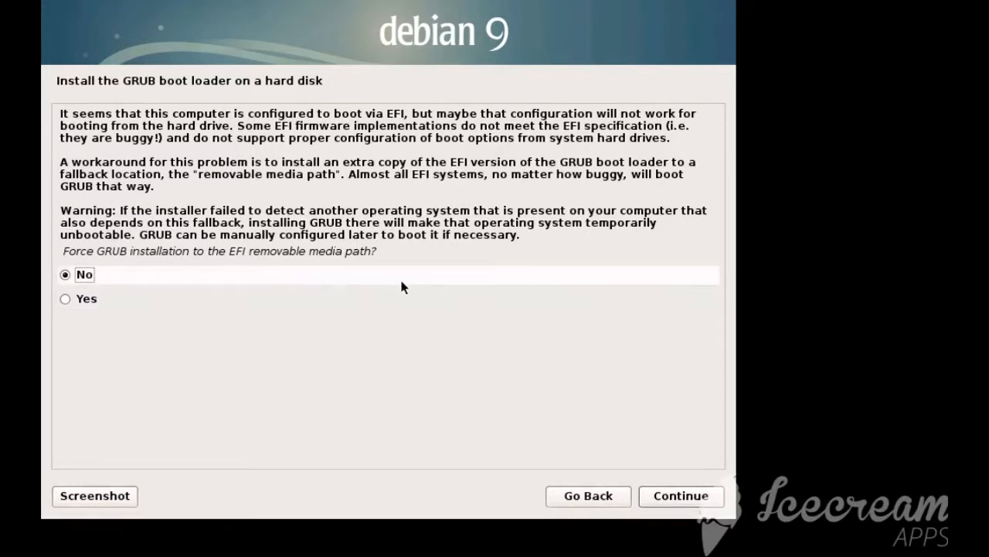
left_click(701, 496)
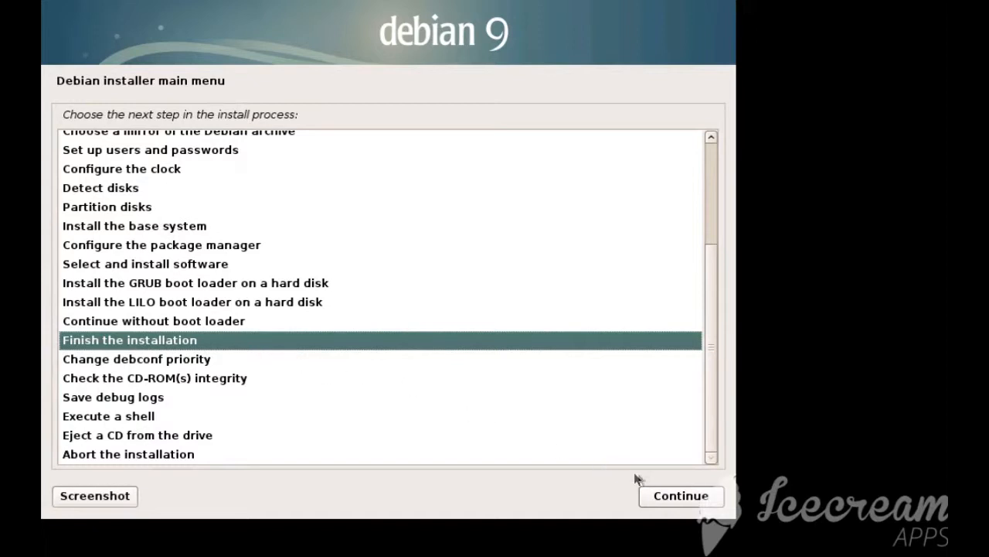
Finish the installation with the system clock set to UTC and restart into the new system
left_click(678, 498)
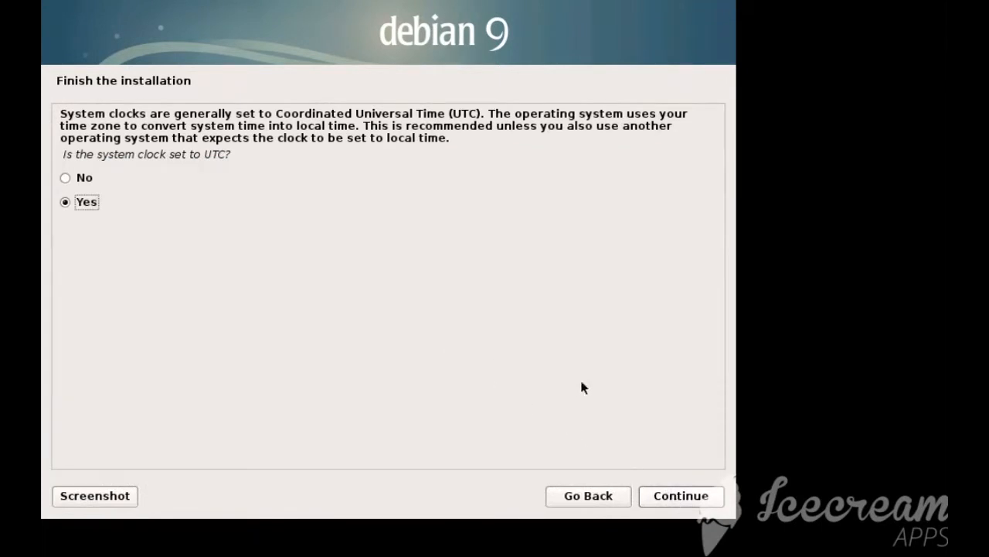
left_click(684, 495)
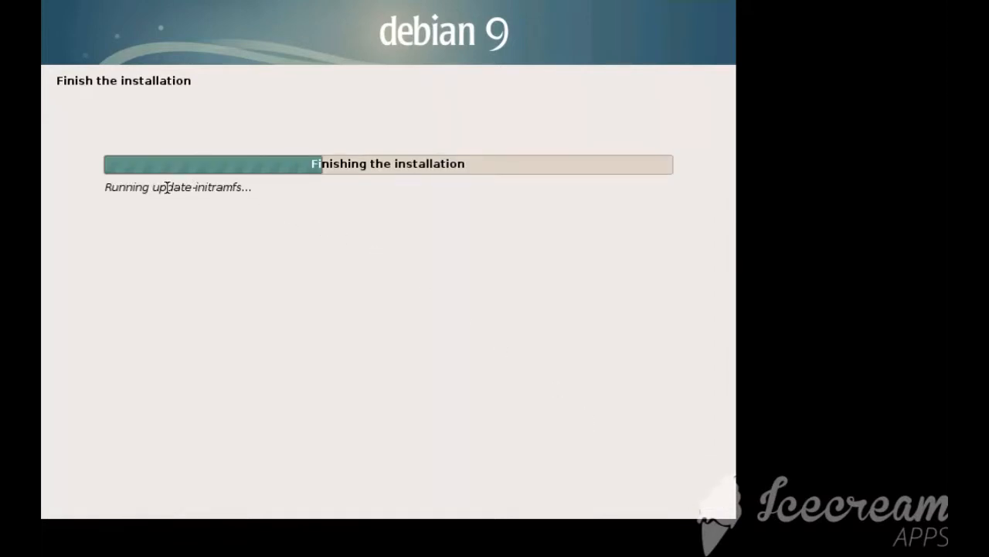
left_click_drag(158, 187, 249, 190)
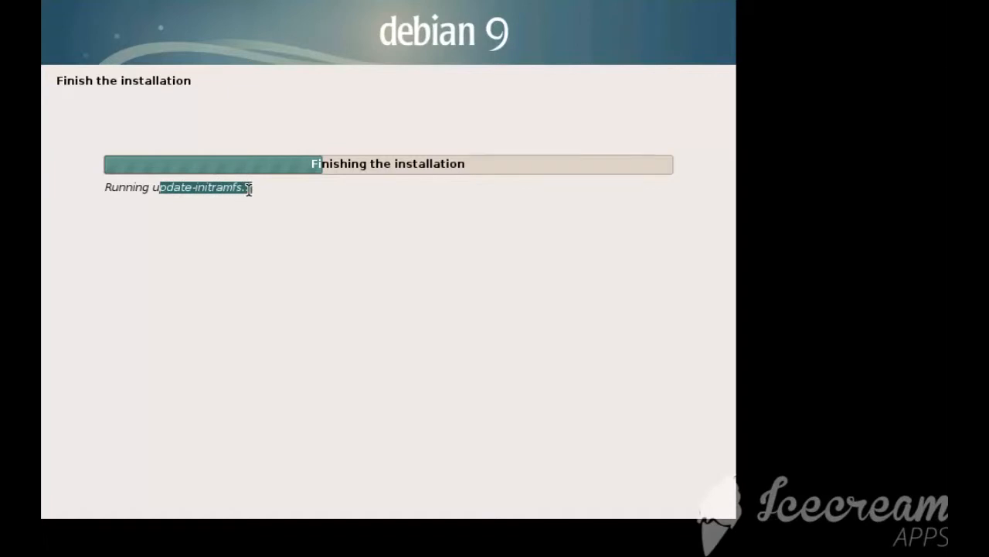
left_click(249, 189)
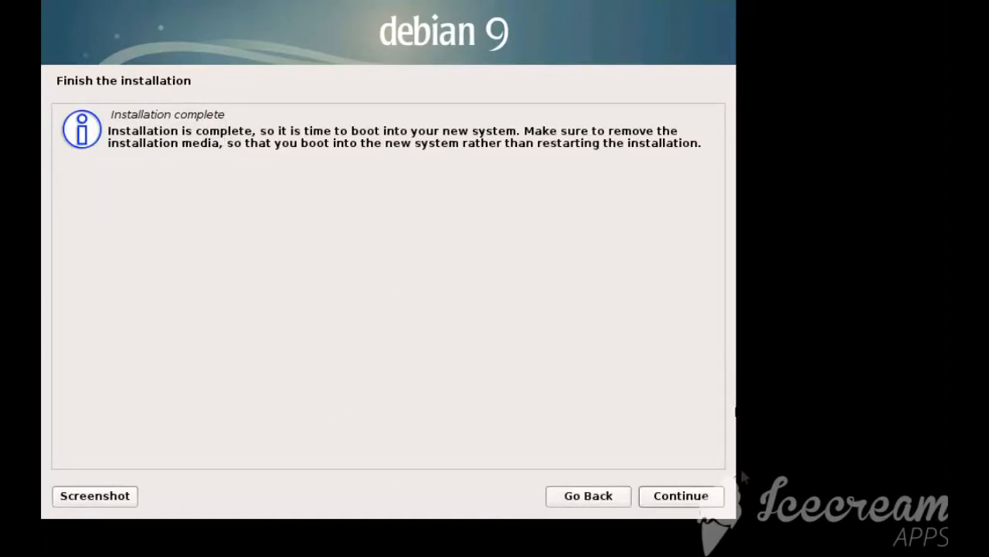
left_click(677, 496)
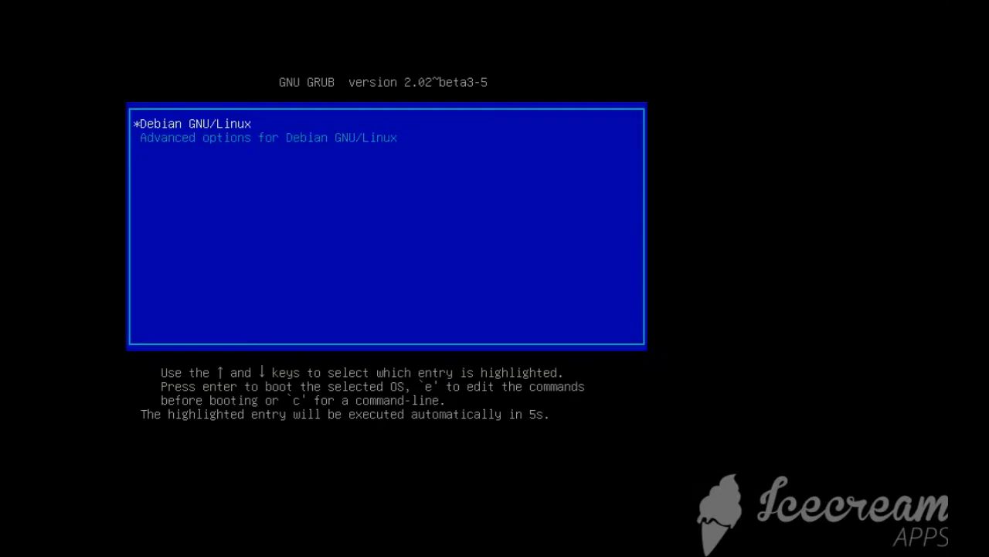
Boot Debian GNU/Linux by unlocking disk sda5_crypt with the encryption passphrase, and log in as debian with the account password
key("Return")
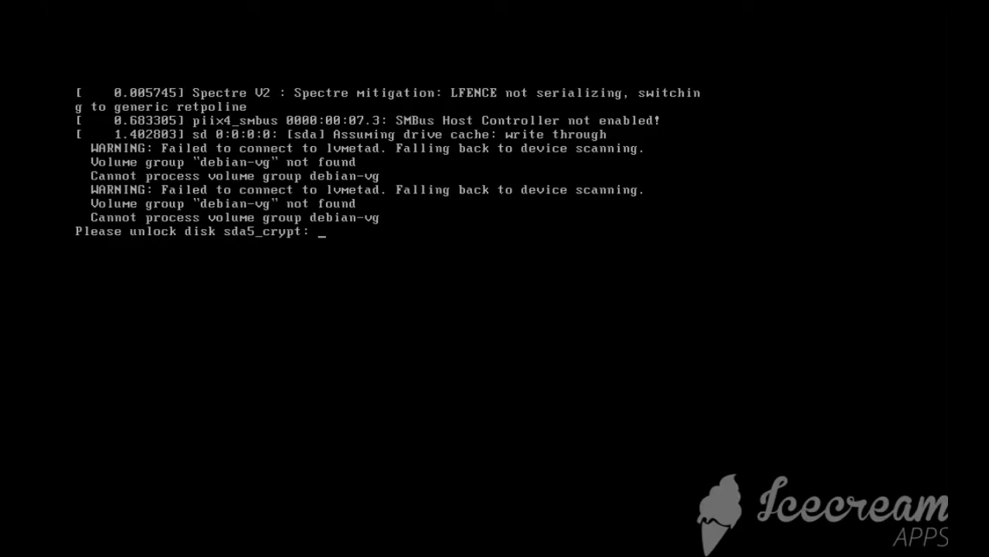
key("Return")
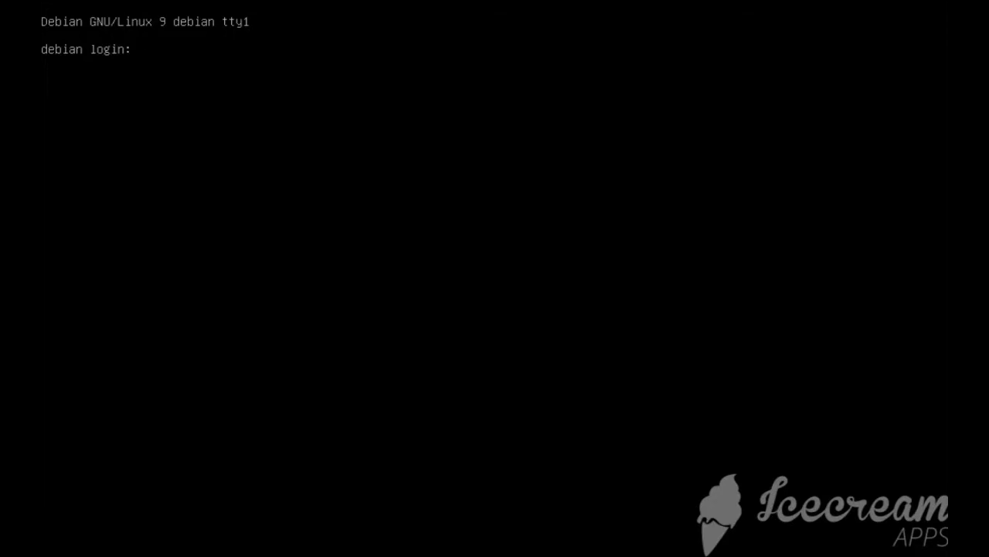
type("debian")
key("Return")
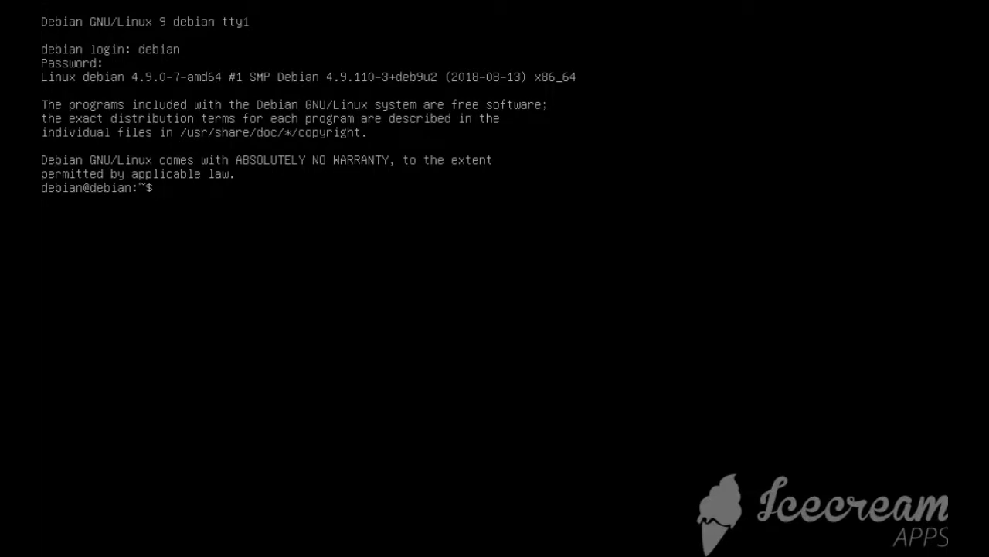
Check whether the sudo command is available for the logged-in user
type("sudo#")
key("Return")
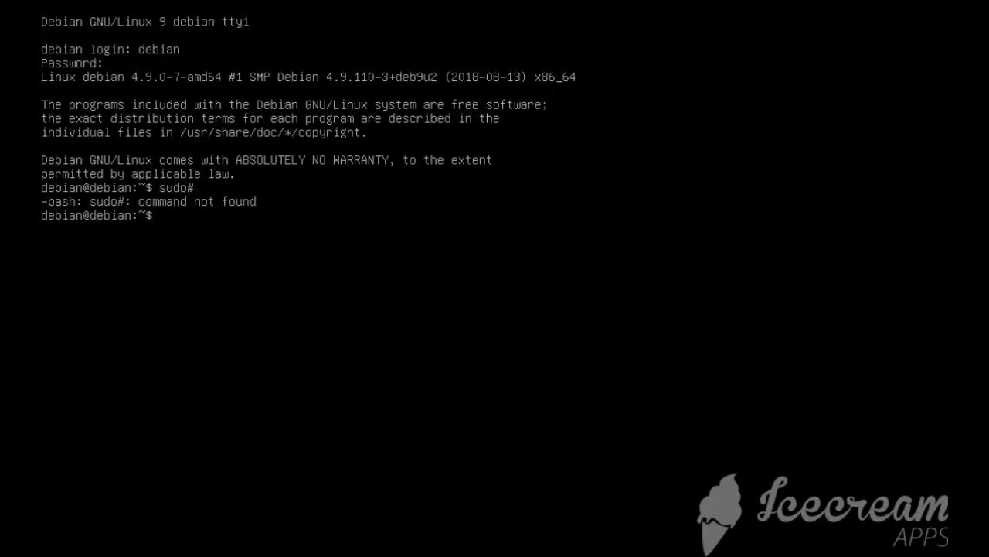
key("Up")
key("BackSpace")
key("Return")
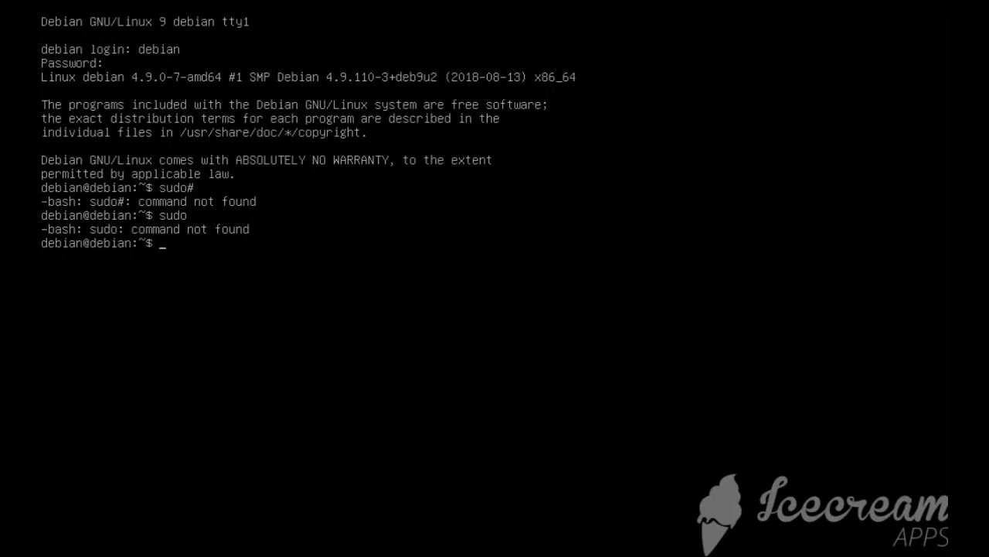
Switch to the root account with su, entering the root password
type("su")
key("Return")
key("Return")
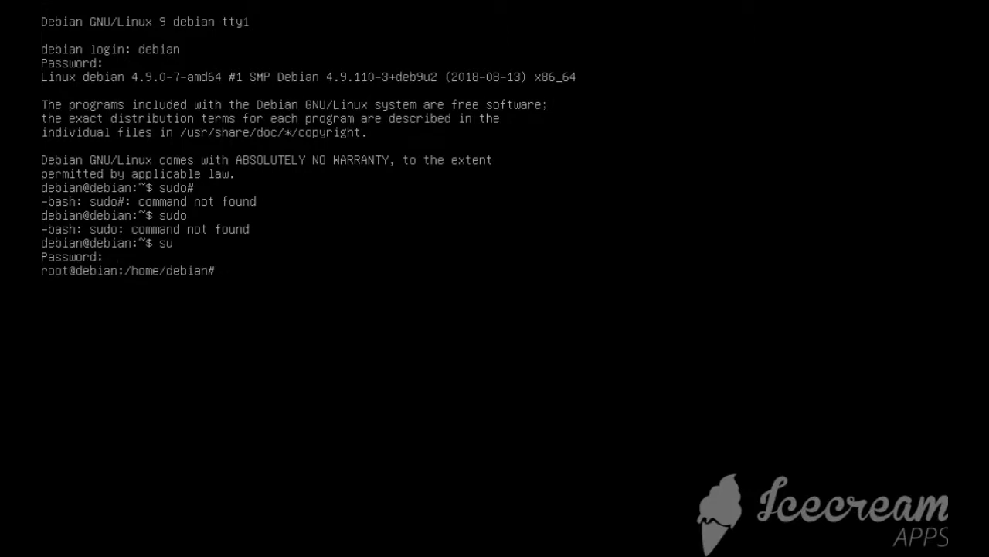
Display the apt usage help and install the sudo package with apt-get
type("apt")
key("Return")
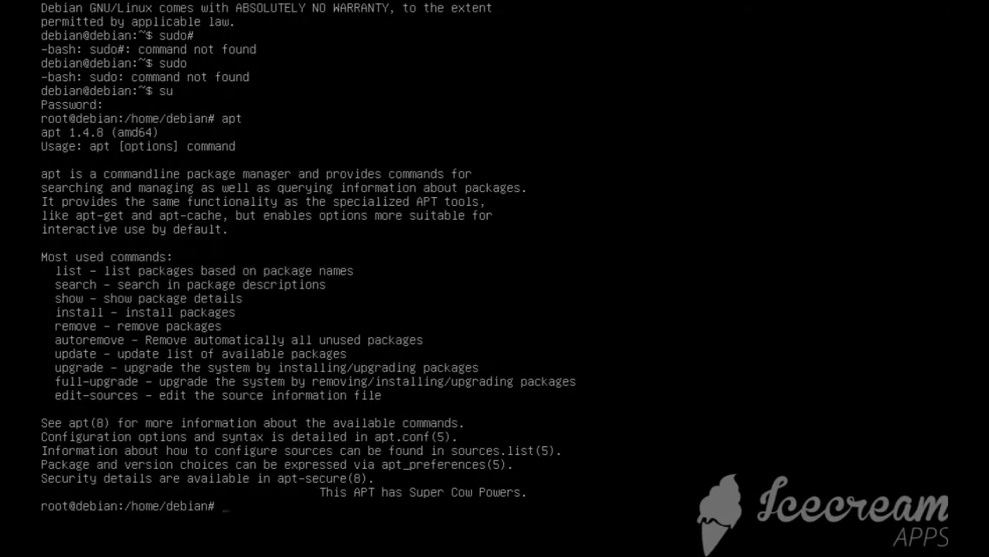
type("apt-get install sudo")
key("Return")
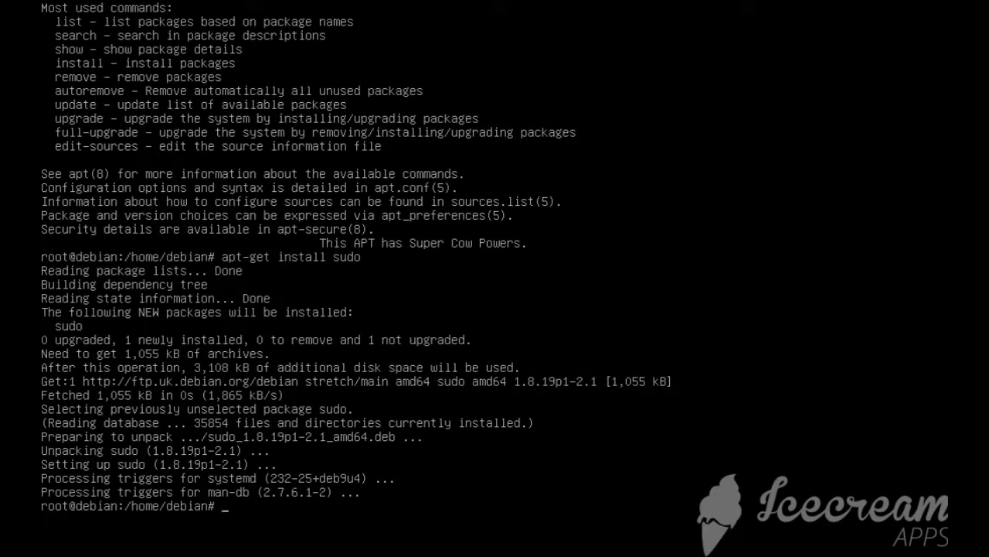
Exit the root shell and run sudo without arguments as debian to check that it is installed
type("exitr")
key("BackSpace")
key("Return")
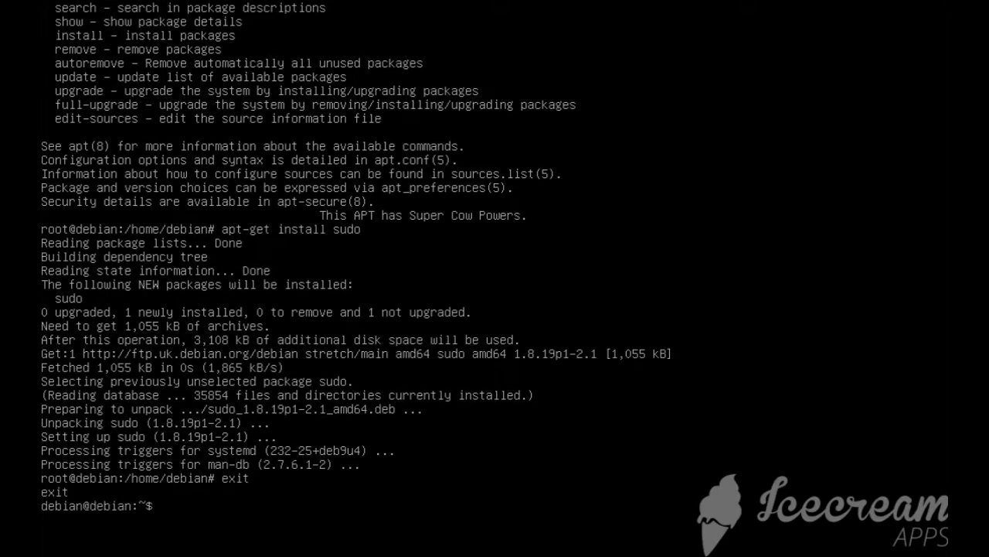
type("sudo")
key("Return")
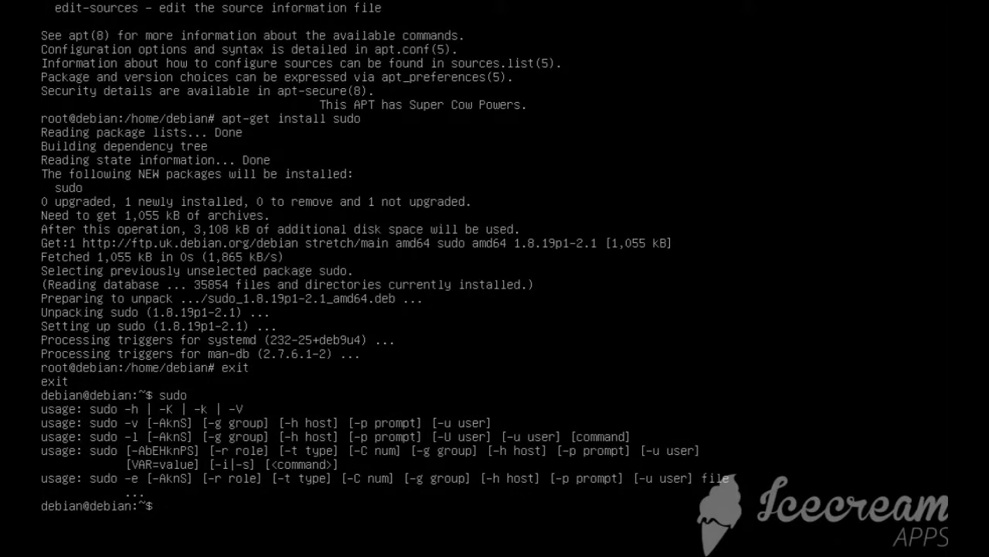
Try to refresh the package lists with "sudo apt update", entering the debian user's password
type("sudo apt-get update")
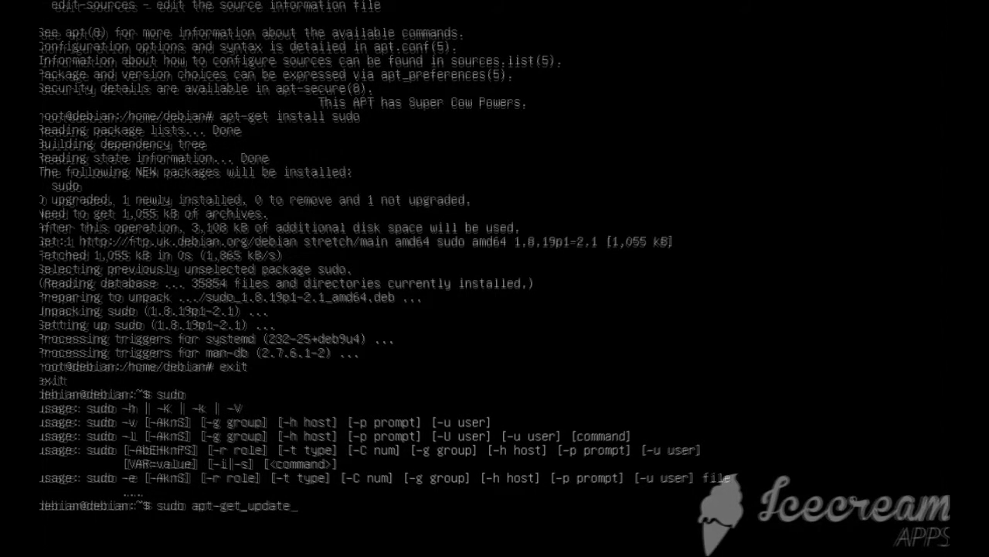
key("Left")
key("Left")
key("Left")
key("Left")
key("Left")
key("Left")
key("Left")
key("BackSpace")
key("BackSpace")
key("BackSpace")
key("BackSpace")
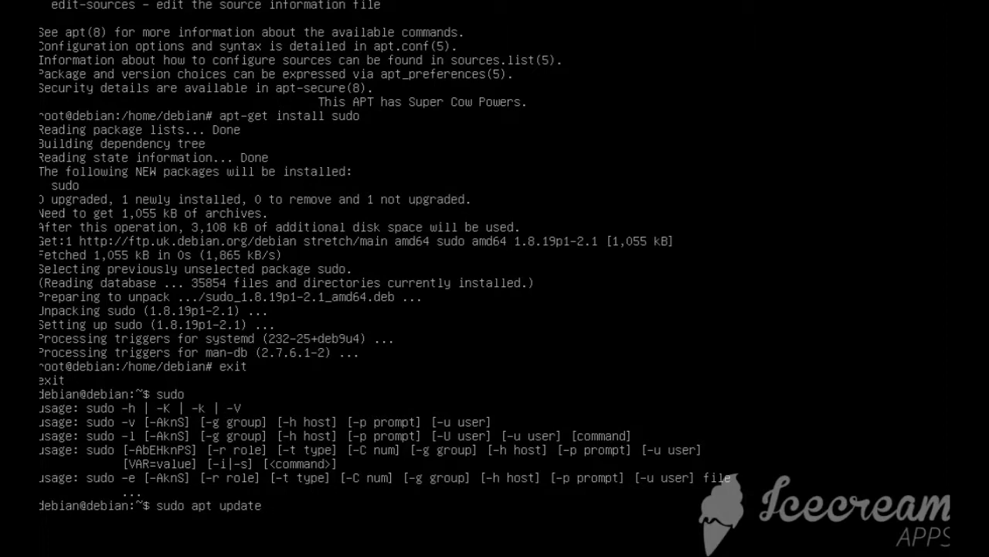
key("Return")
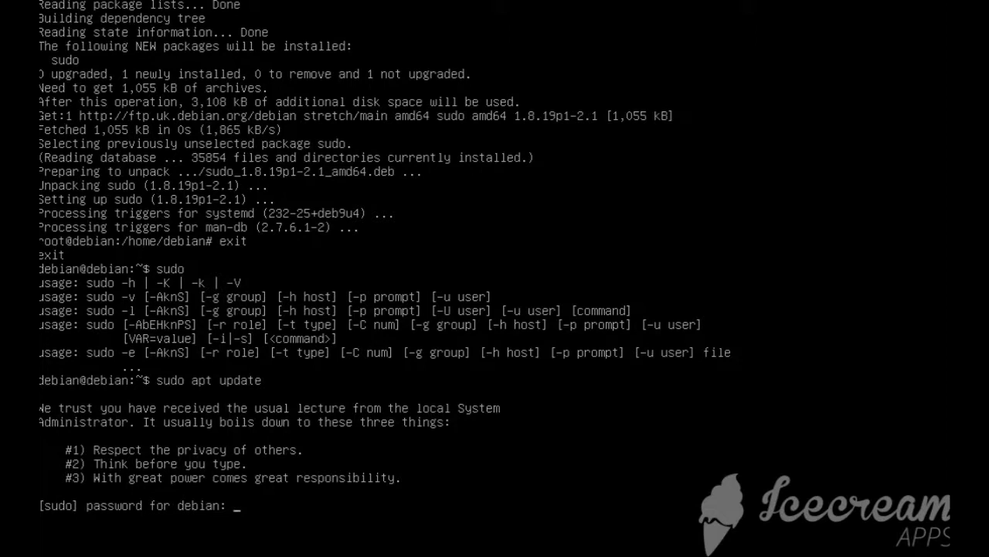
key("Return")
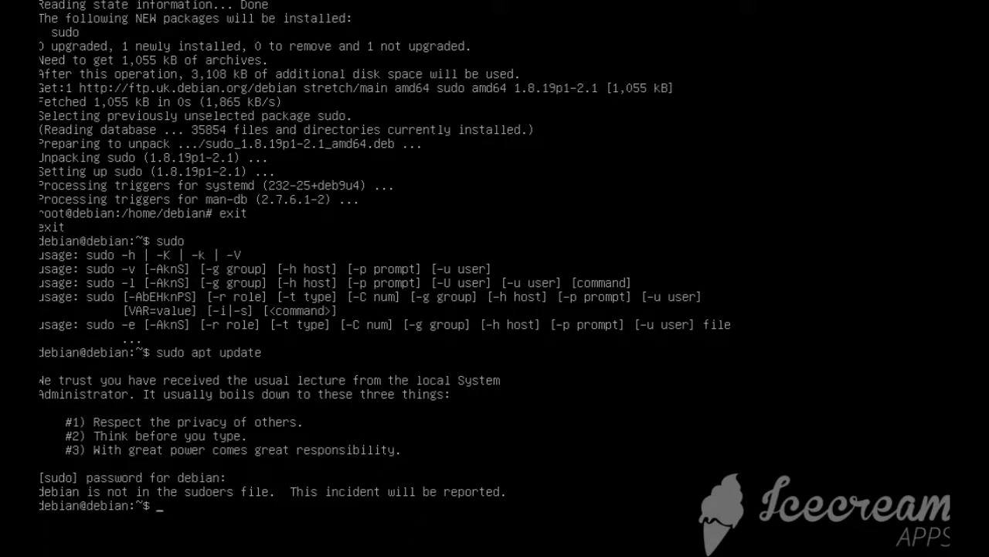
Switch back to the root account with su, entering the root password
type("su")
key("Return")
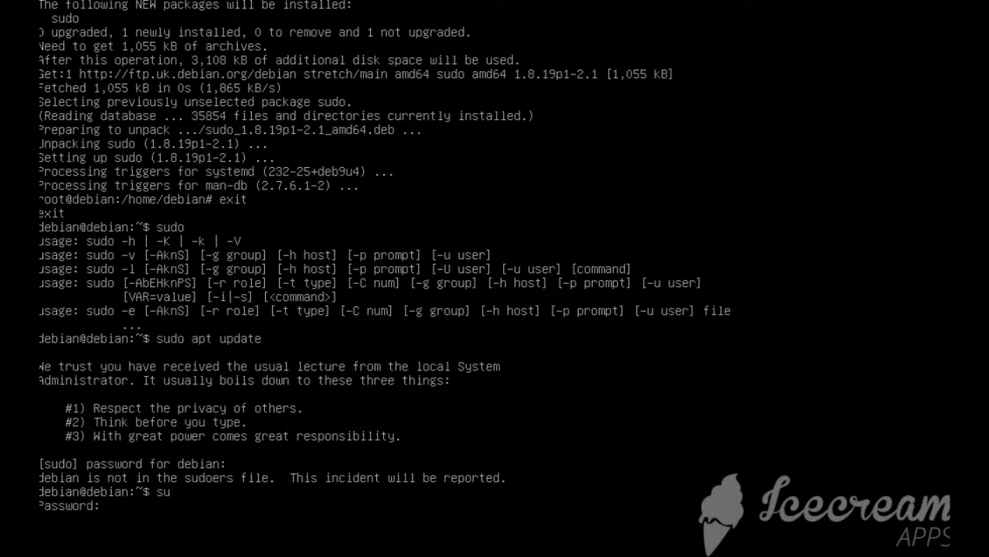
key("Return")
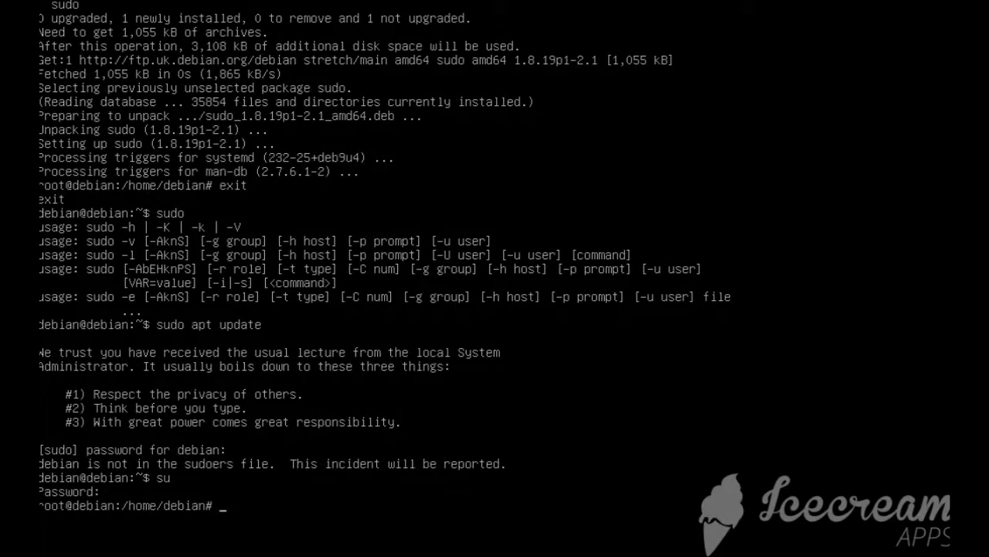
Try to add the debian user to the sudo group with "usermod -Ag sudo debian"
type("usermod -Ag sudo ")
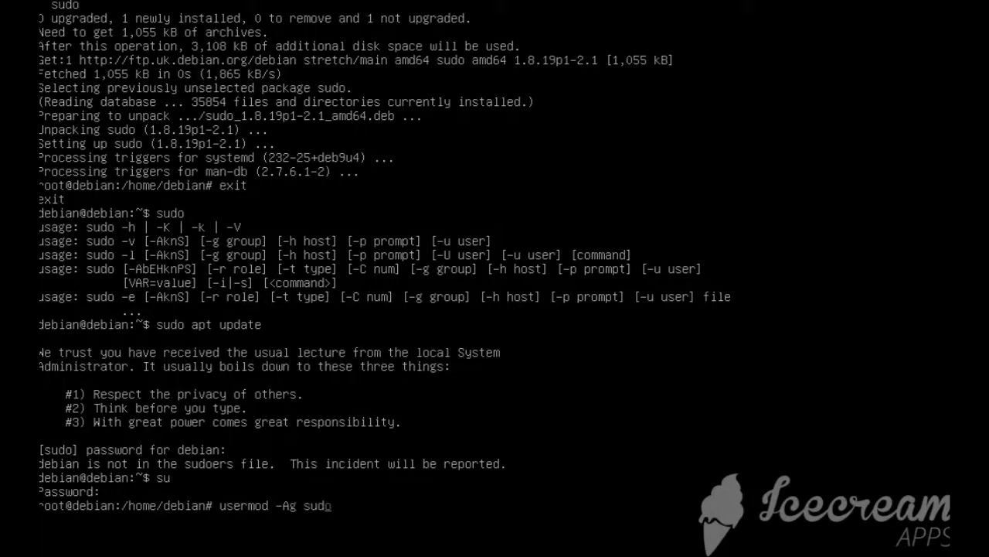
type("debian")
key("Return")
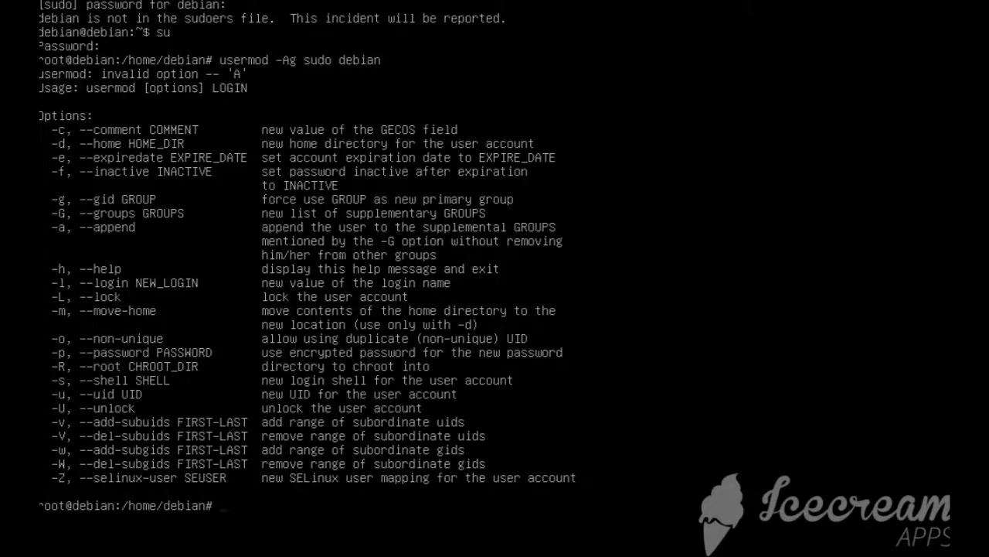
Correct the usermod options and add the debian user to the sudo group with "usermod -aG sudo debian"
key("Up")
key("Left")
key("Left")
key("Left")
key("Left")
key("Left")
key("Left")
key("Left")
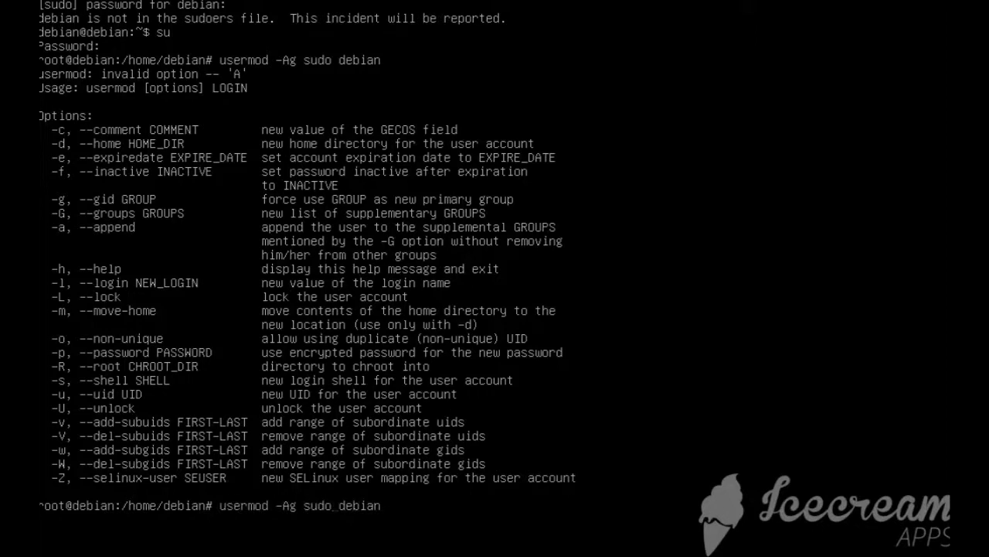
key("Left")
key("BackSpace")
type("a")
key("BackSpace")
type("G")
key("Return")
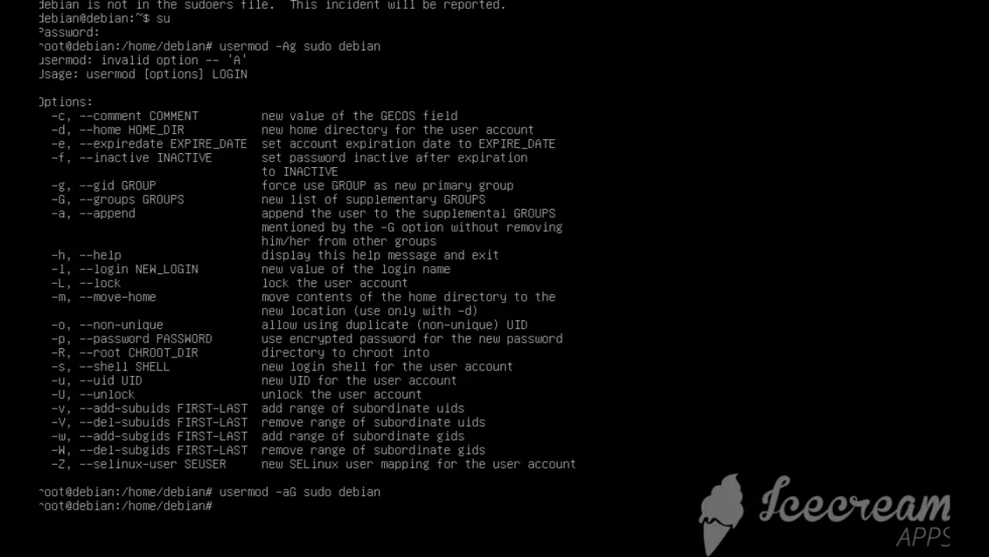
Exit the root shell and test sudo rights with "sudo whoami", entering the debian user's password
type("exit")
key("Return")
type("sudo whoami")
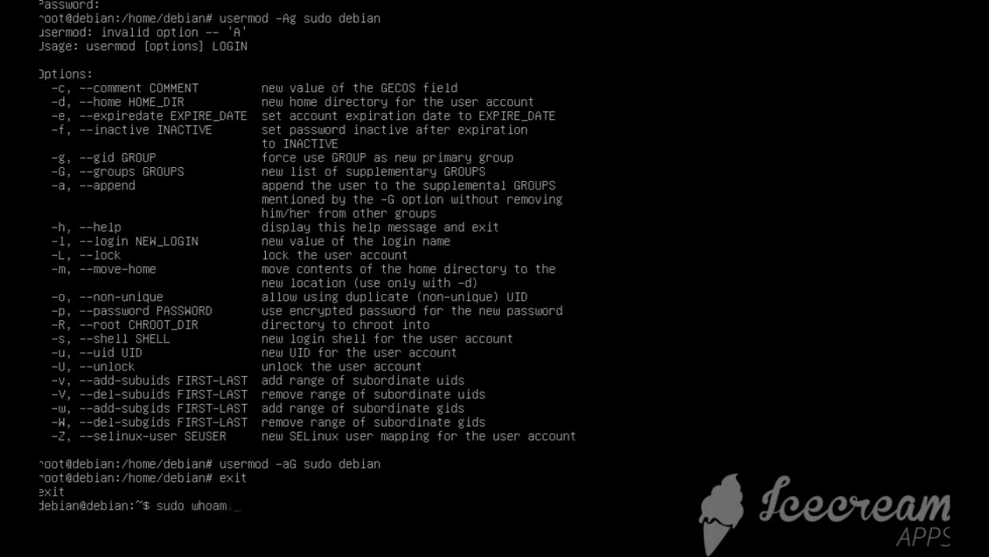
key("Return")
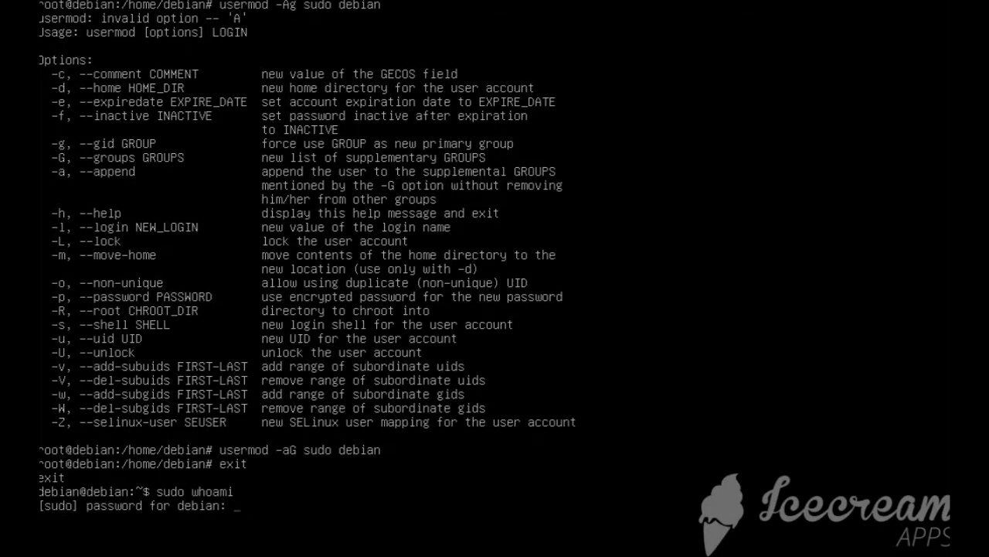
key("Return")
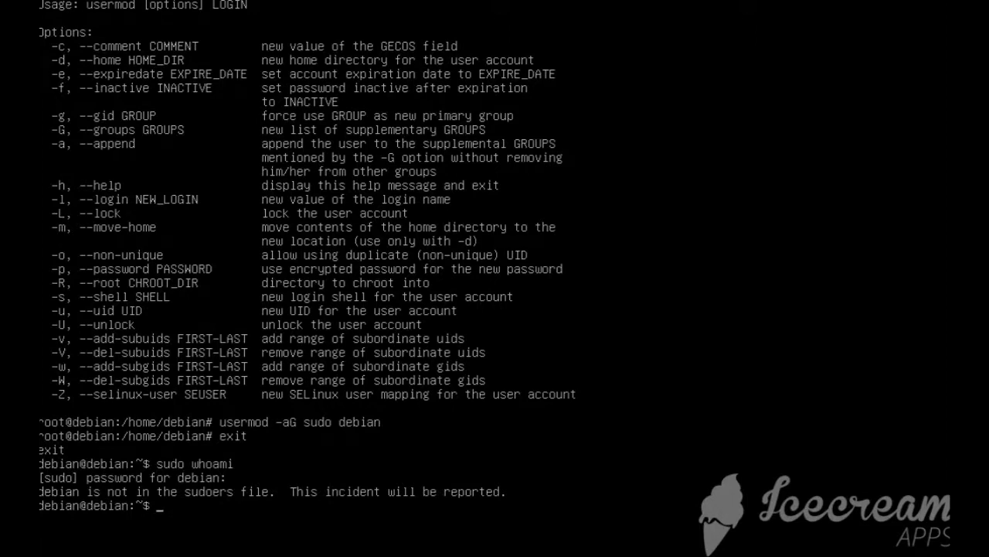
Discard the typed reboot command and switch to the root account with su, entering the root password
type("reboot")
key("BackSpace")
key("BackSpace")
key("BackSpace")
key("BackSpace")
key("BackSpace")
key("BackSpace")
type("su")
key("Return")
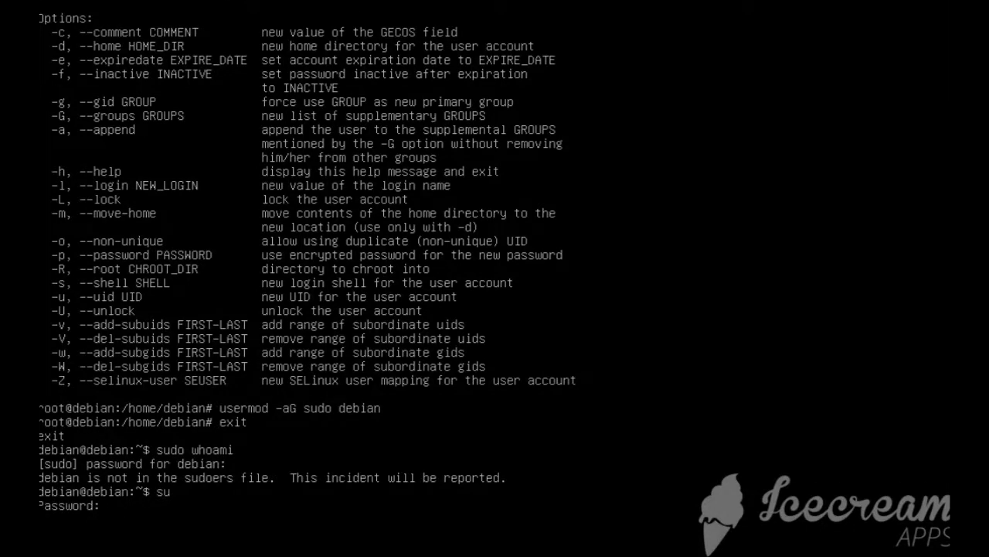
key("Return")
Reboot the machine into the Debian GNU/Linux boot entry and unlock the sda5_crypt disk with its passphrase
type("reboot")
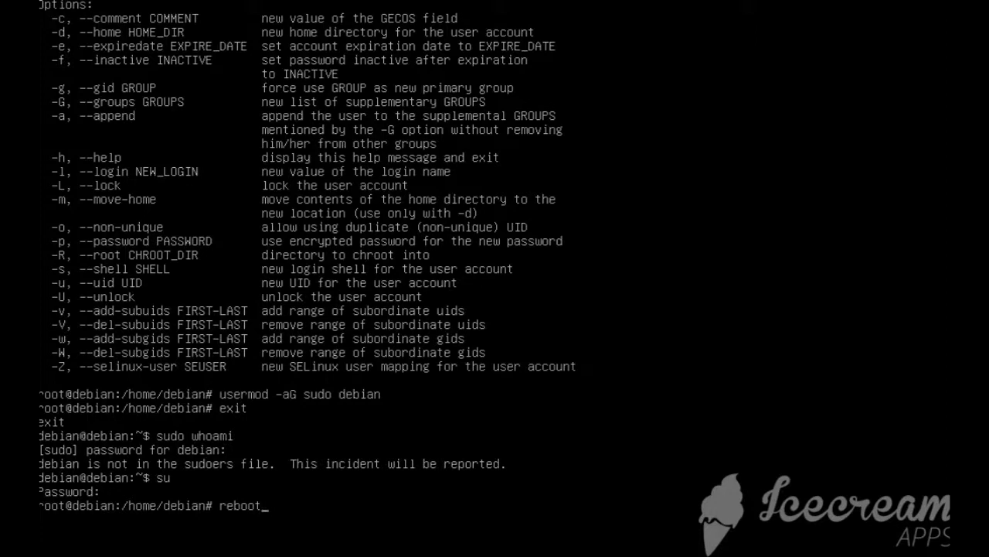
key("Return")
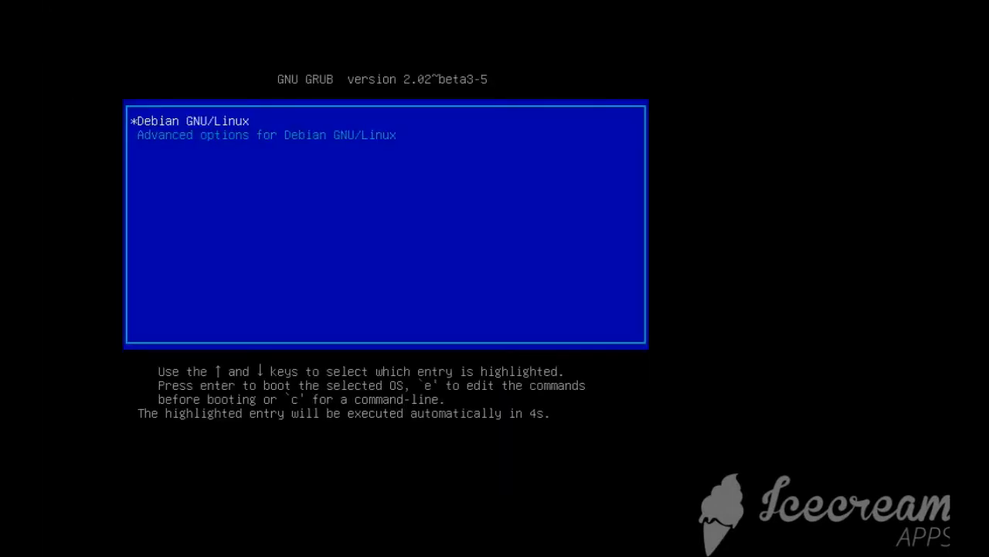
key("Return")
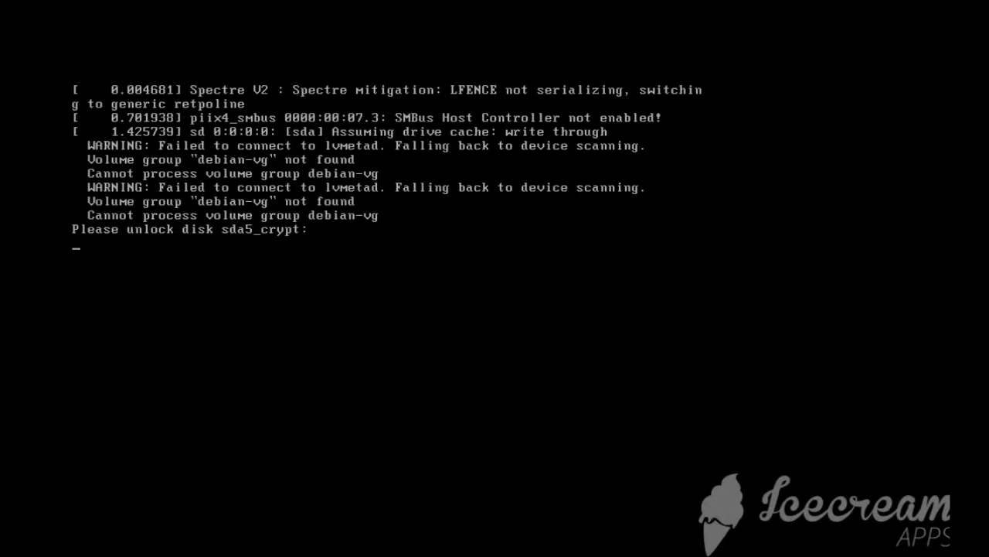
key("Return")
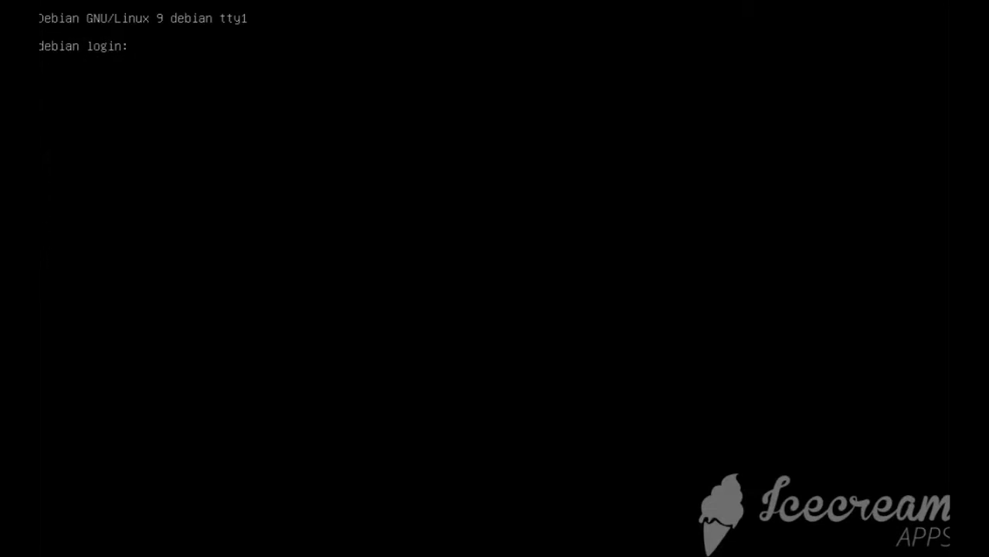
Log in as debian with the account password and test sudo rights with "sudo whoami", entering the password again
type("debian")
key("Return")
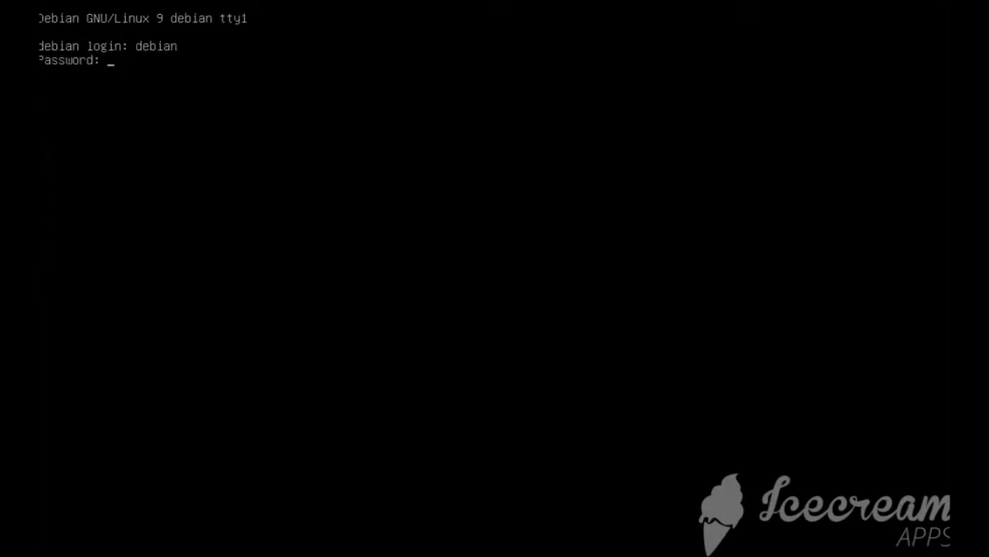
key("Return")
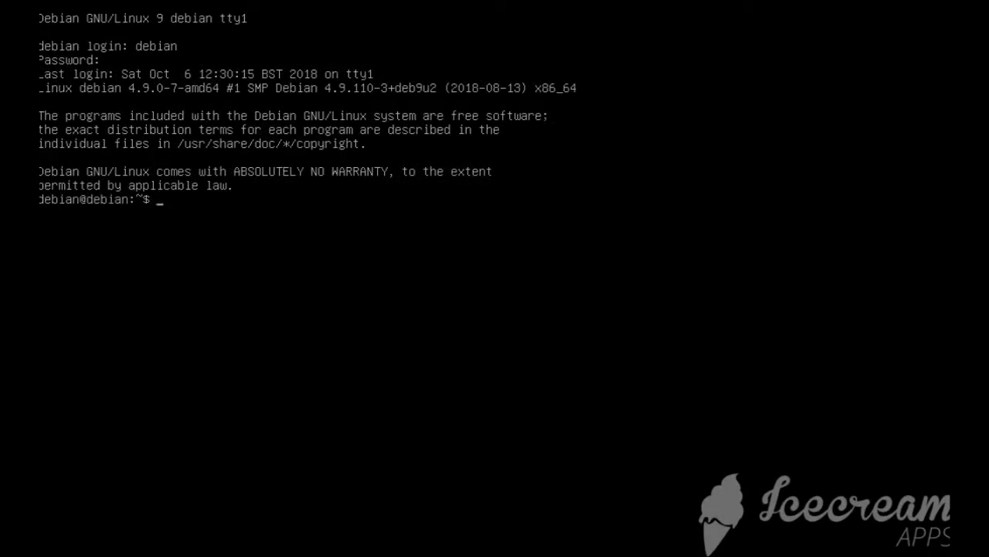
type("sudo whoami")
key("Return")
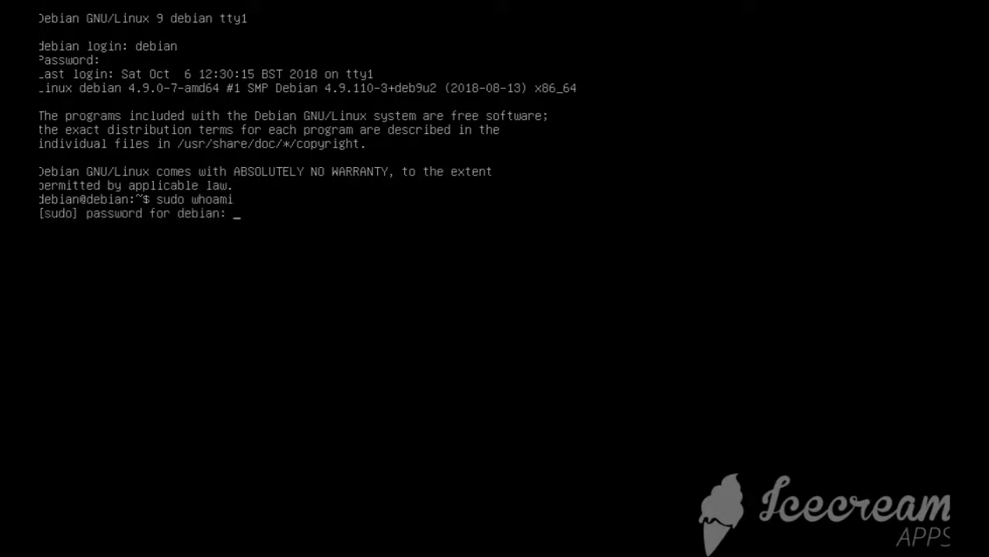
key("Return")
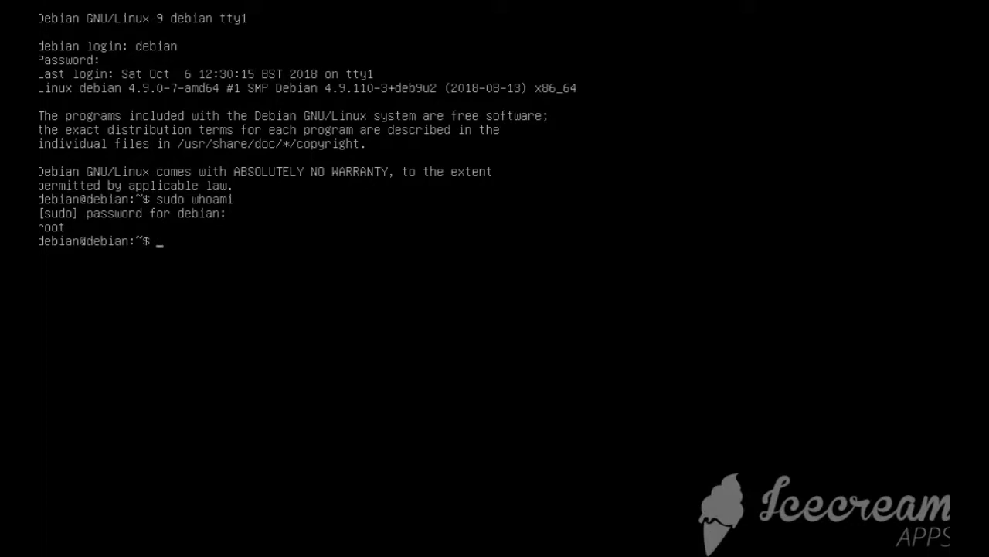
Refresh the package lists with "sudo apt-get update"
type("sudo apt-get update")
key("Return")
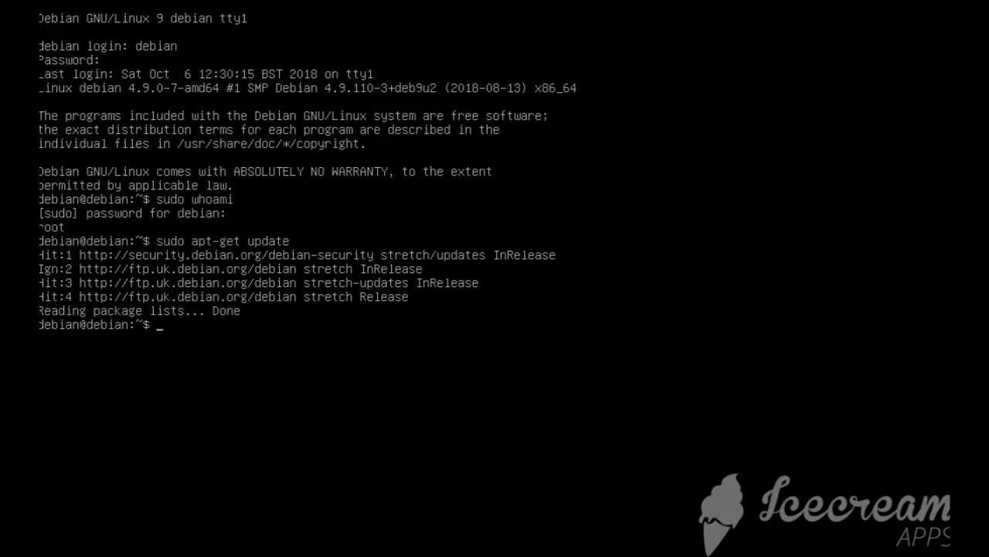
Search the packages with "sudo apt search cinnamon" and narrow the search to cinnamon-core
type("udo apt search cinnamon")
key("Return")
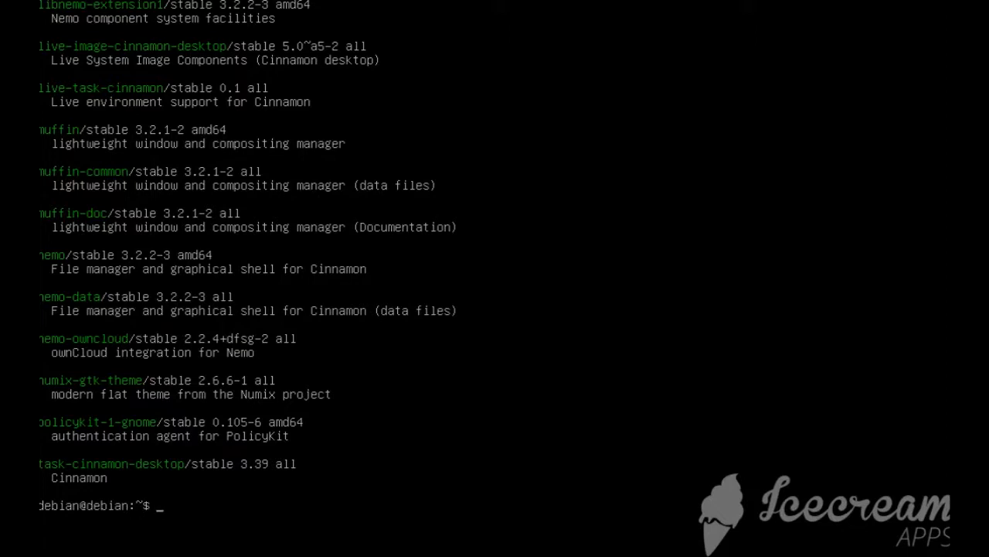
key("Up")
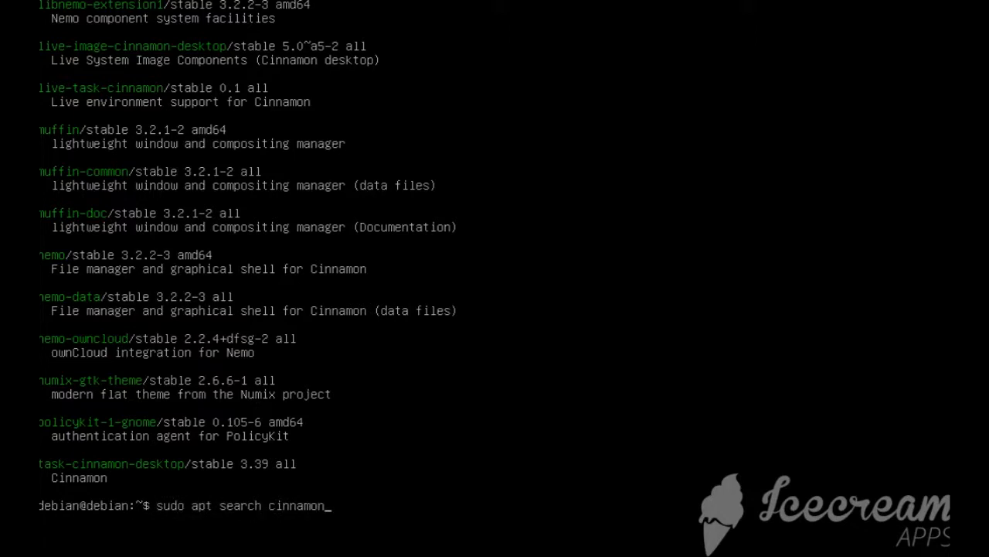
type("-core")
key("Return")
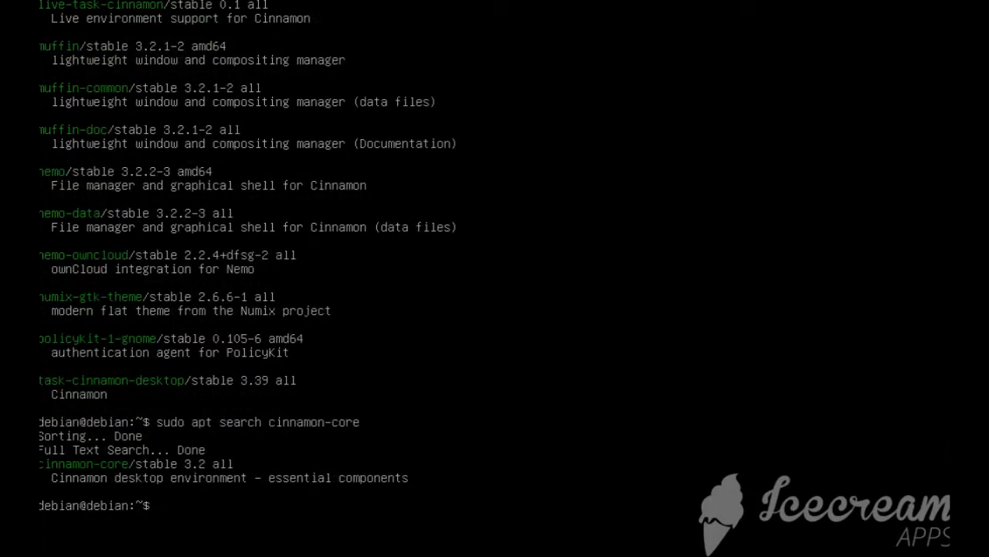
Install the Cinnamon desktop with "sudo apt install cinnamon-core", answering Y to continue
type("sudo apt-get install cinnamon-core")
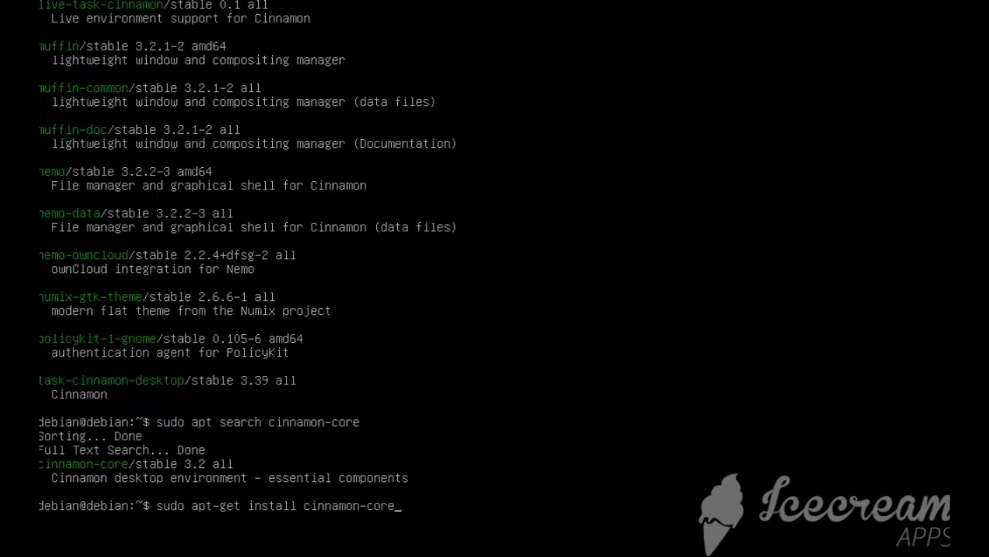
key("BackSpace")
key("BackSpace")
key("BackSpace")
key("Delete")
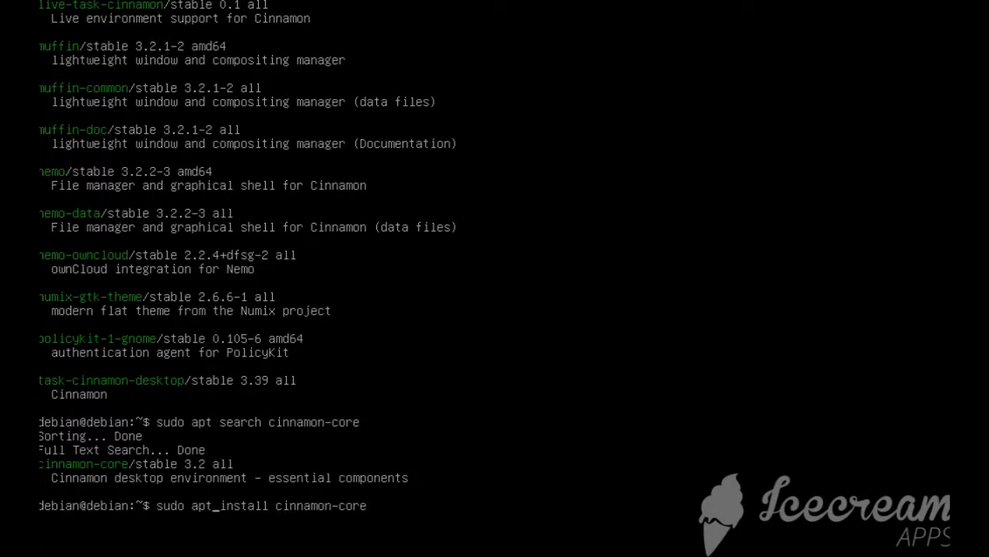
key("Right")
key("Right")
key("Right")
key("Right")
key("Right")
key("Right")
key("Right")
key("Right")
key("Right")
key("Right")
key("Right")
key("Right")
key("Right")
key("Right")
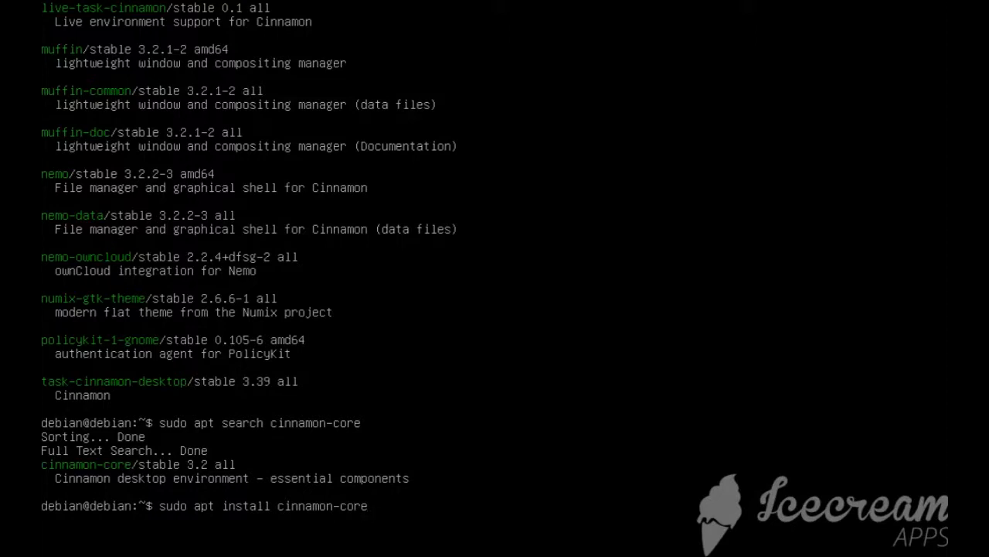
key("Return")
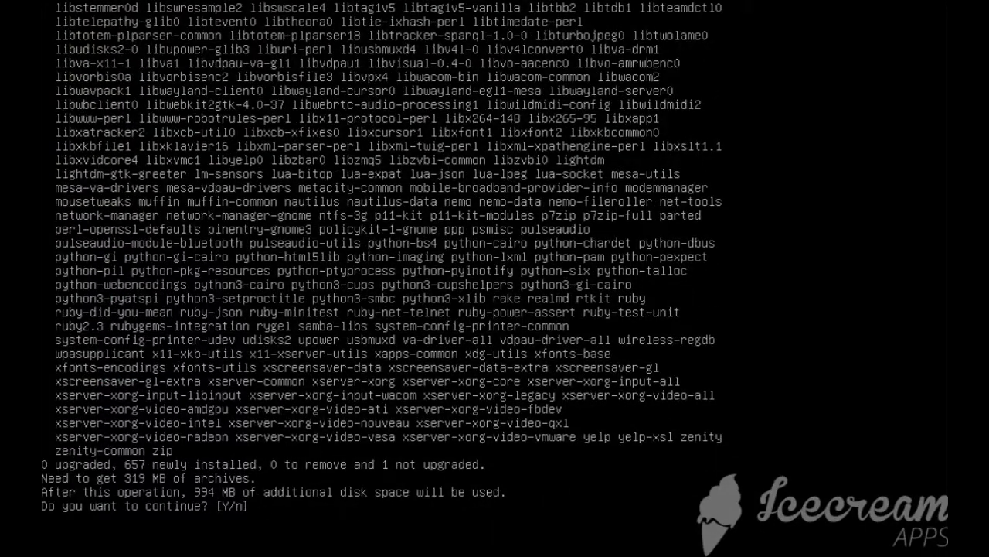
type("Y")
key("Return")
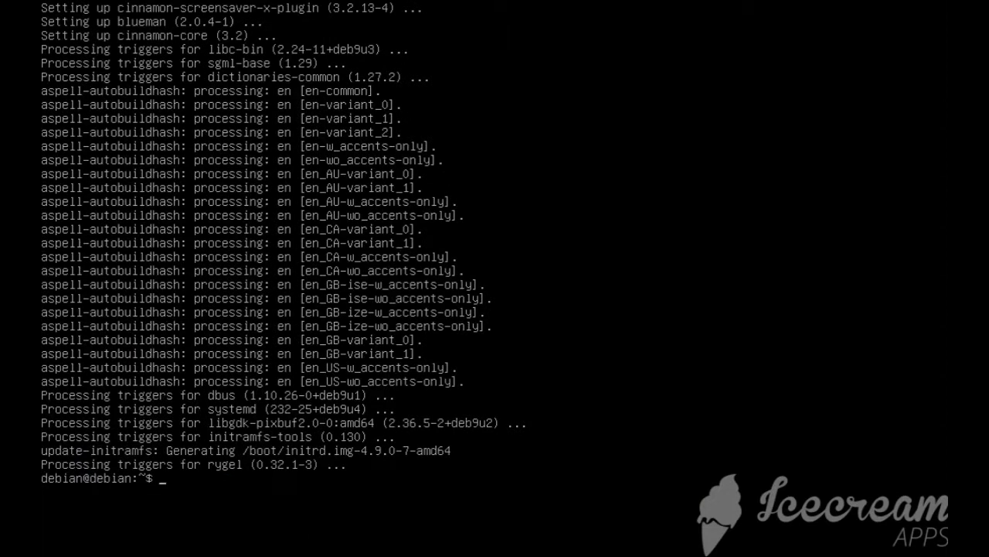
Reboot with "sudo reboot" into the Debian GNU/Linux boot entry and unlock the sda5_crypt disk with its passphrase
type("sudo reboot")
key("Return")
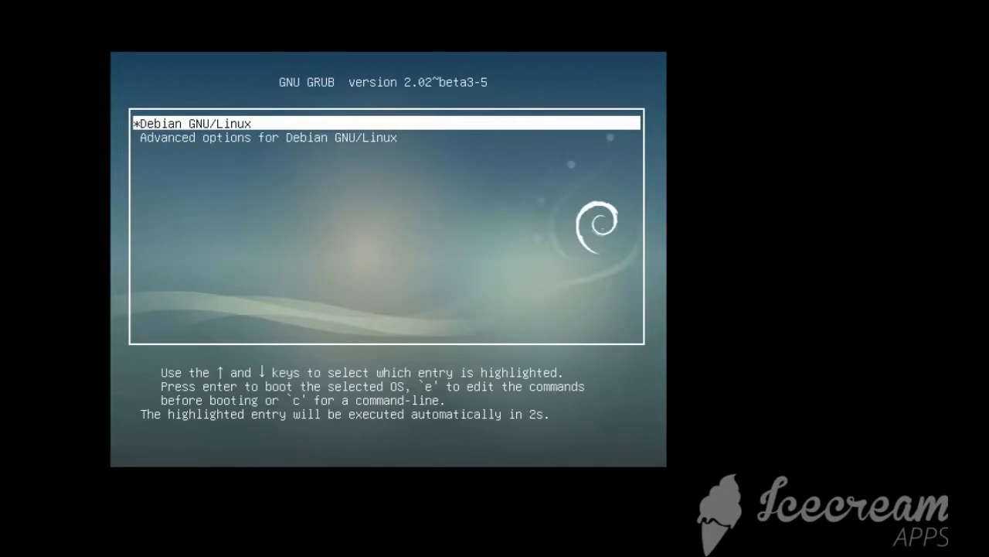
key("Down")
key("Up")
key("Down")
key("Up")
key("Down")
key("Up")
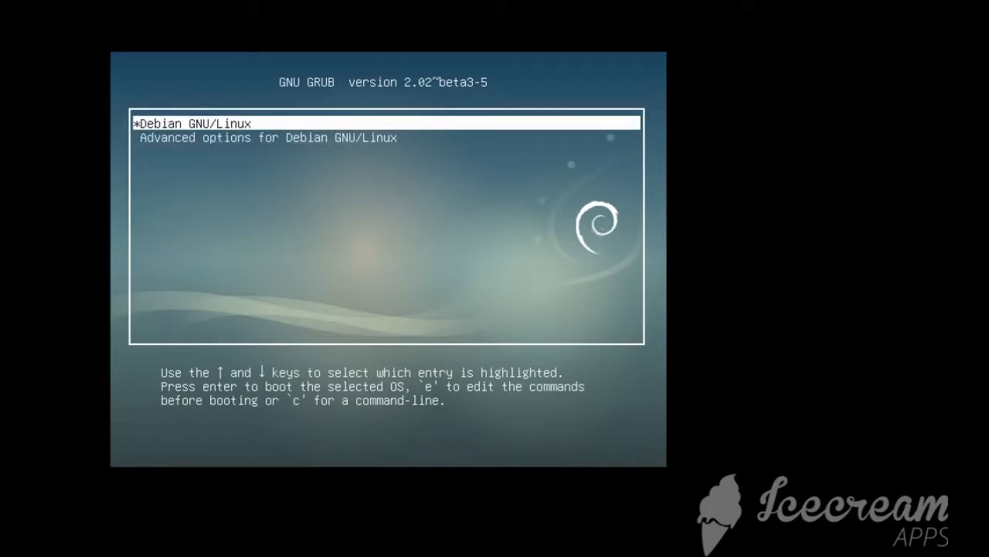
key("Return")
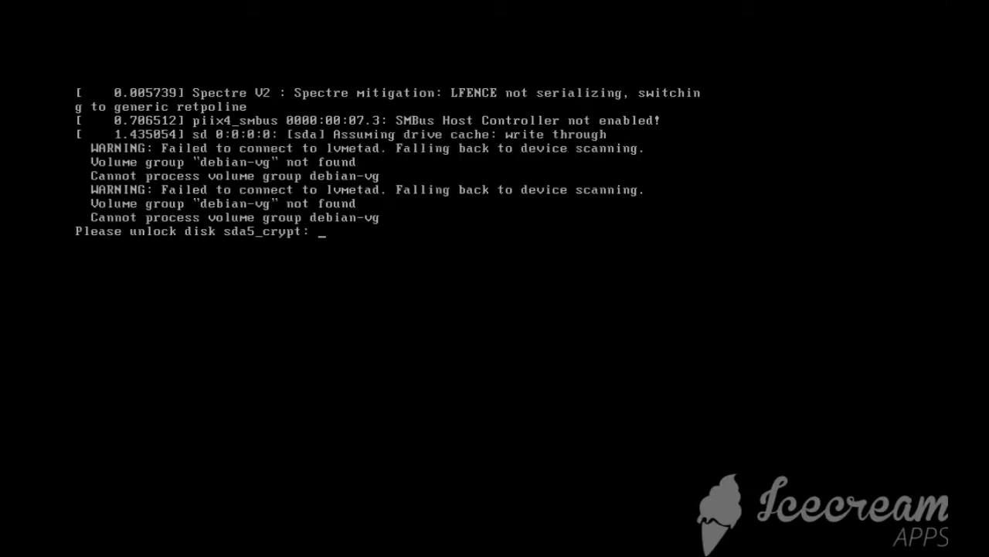
key("Return")
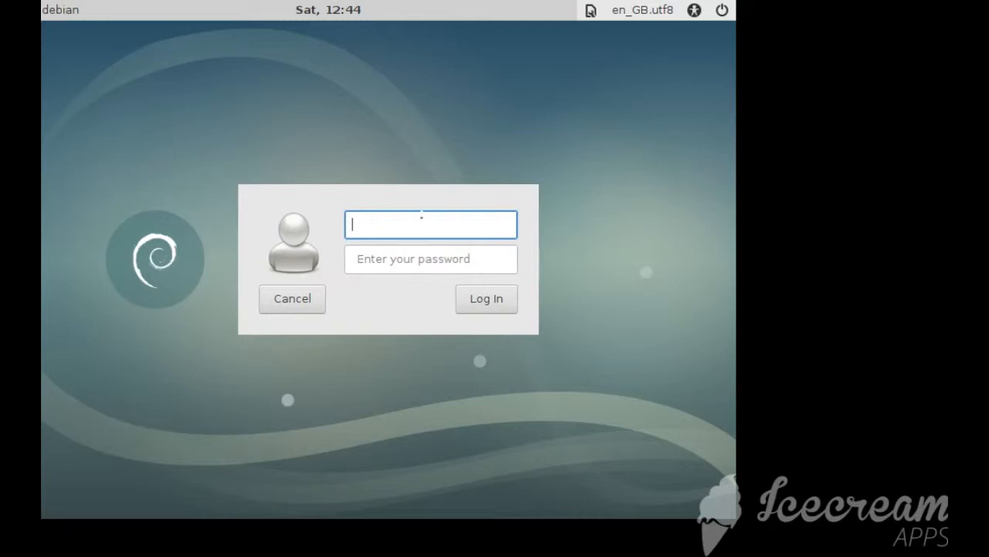
View the session types on the graphical login screen, and fill in the user name debian and the account password
left_click(592, 11)
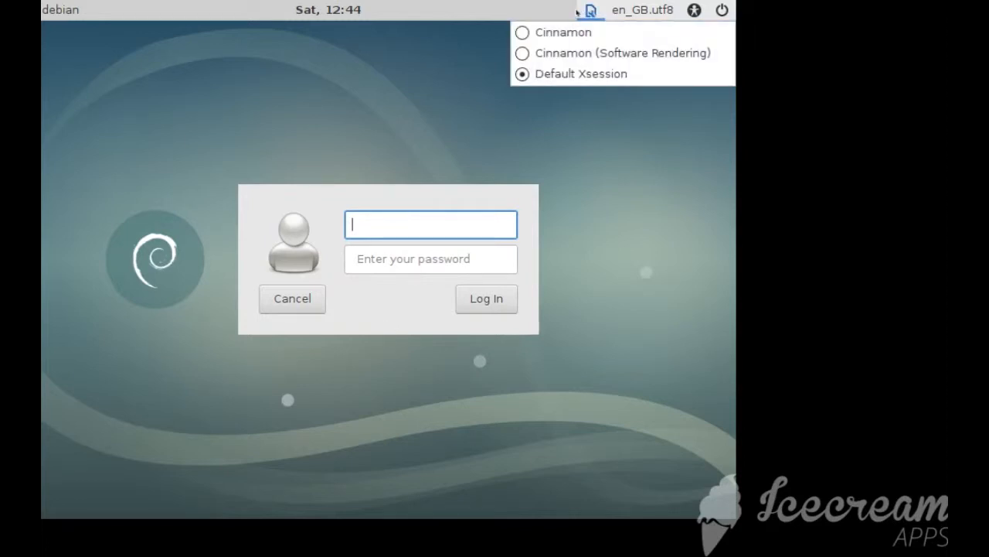
left_click(552, 10)
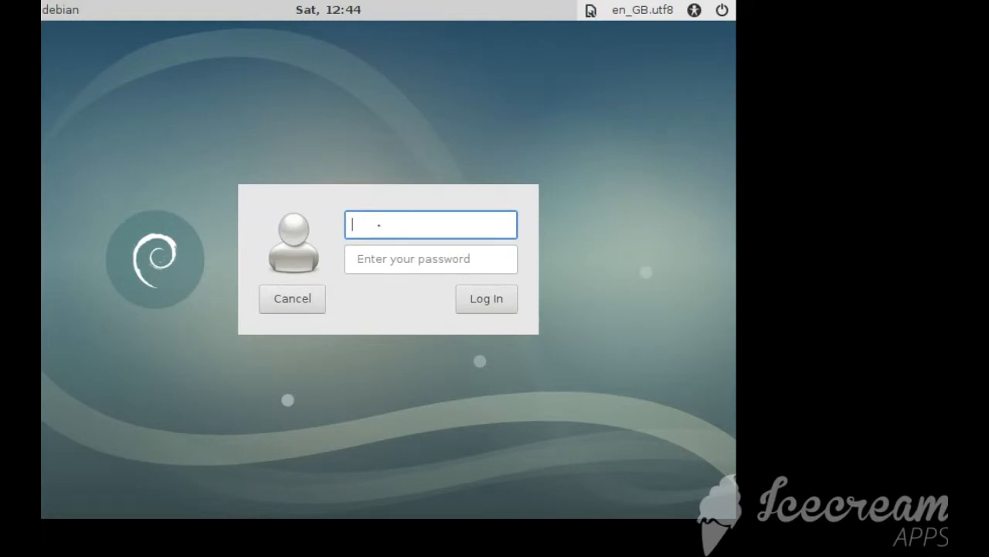
type("debian")
key("Tab")
type("****")
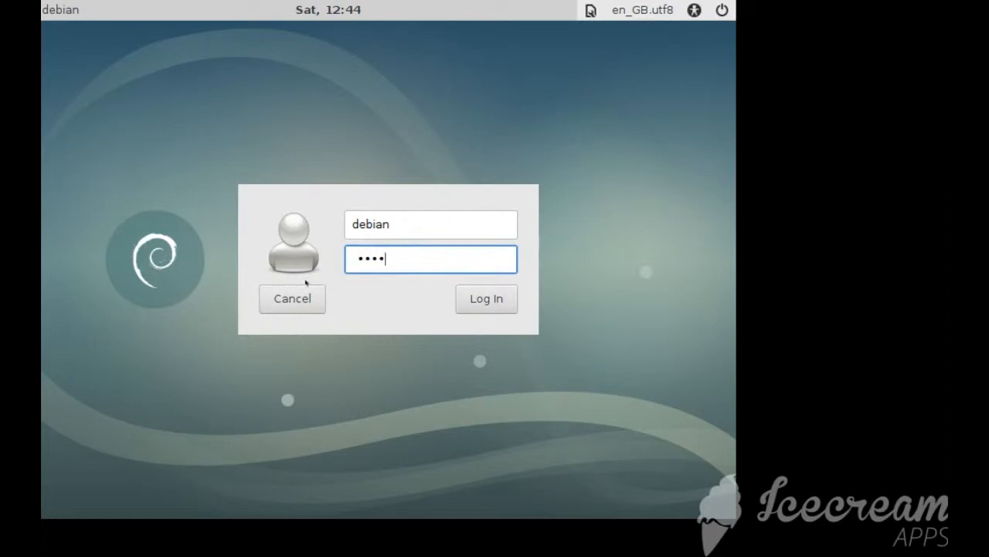
Examine the login screen's power, accessibility, language and session options without changing any of them
left_click(724, 12)
mouse_move(695, 12)
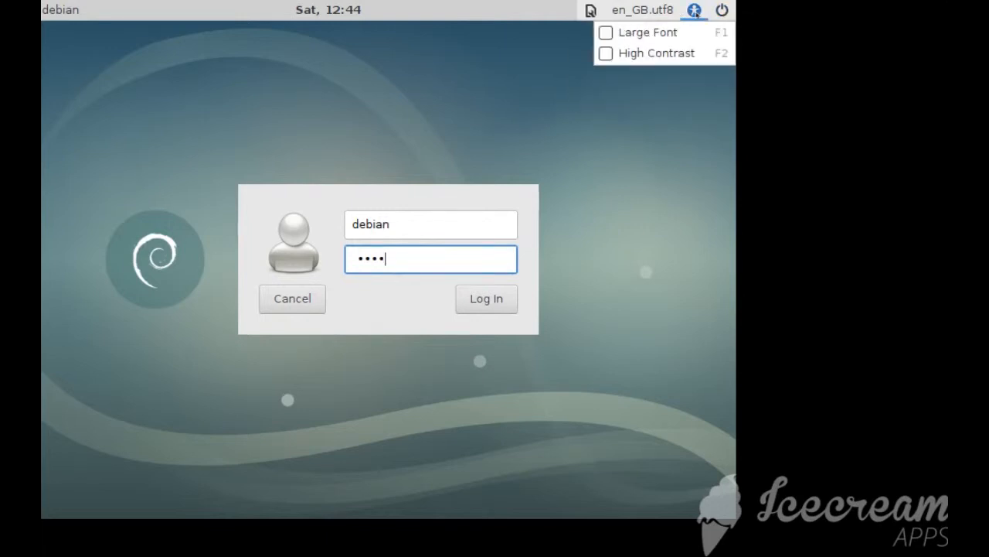
mouse_move(639, 11)
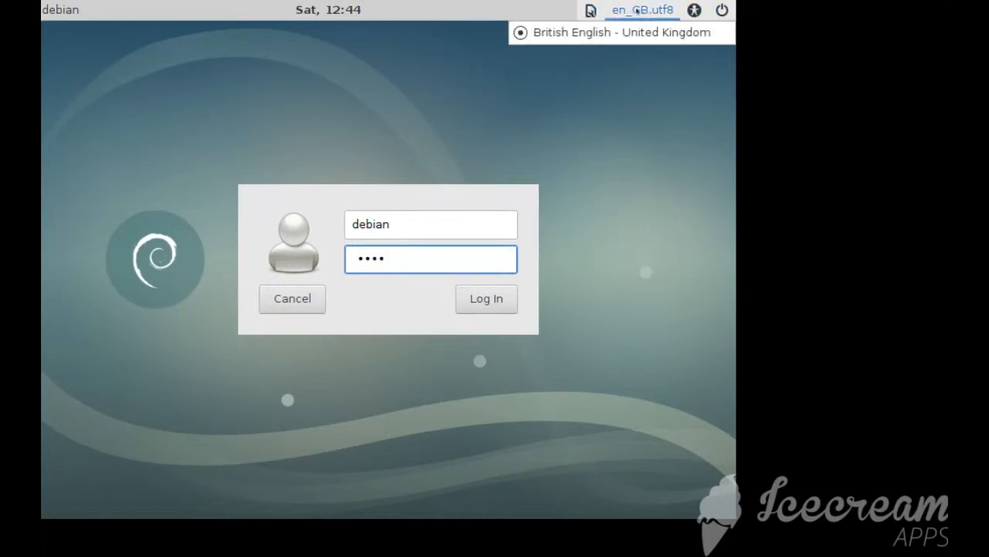
left_click(609, 104)
left_click(590, 11)
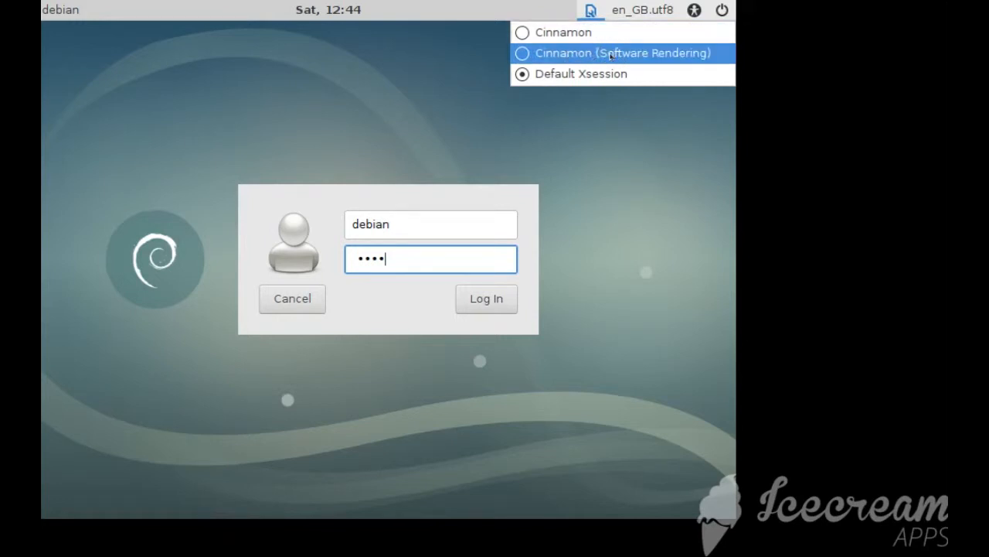
left_click(442, 129)
Log in to the desktop with the default session and check the wired network status
left_click(488, 298)
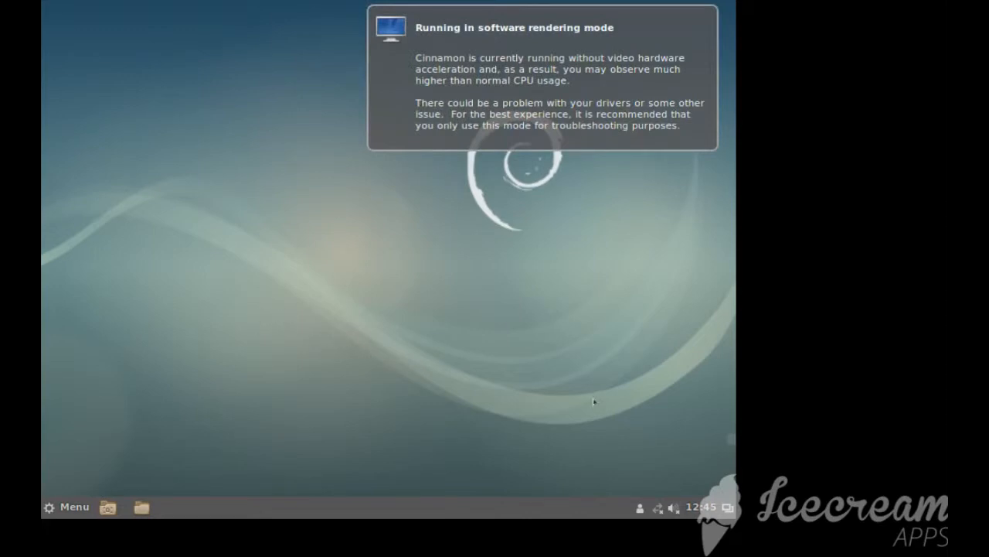
left_click(658, 508)
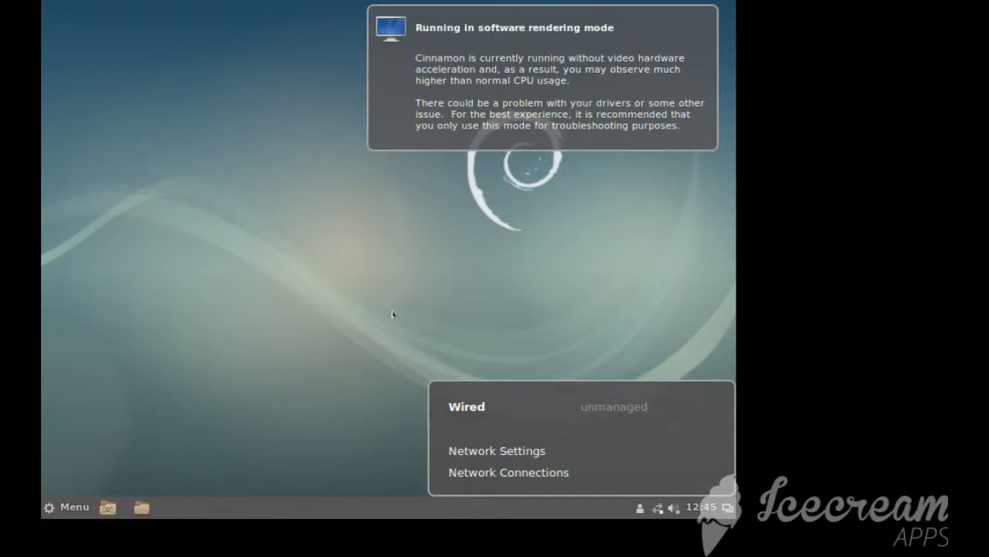
left_click(521, 344)
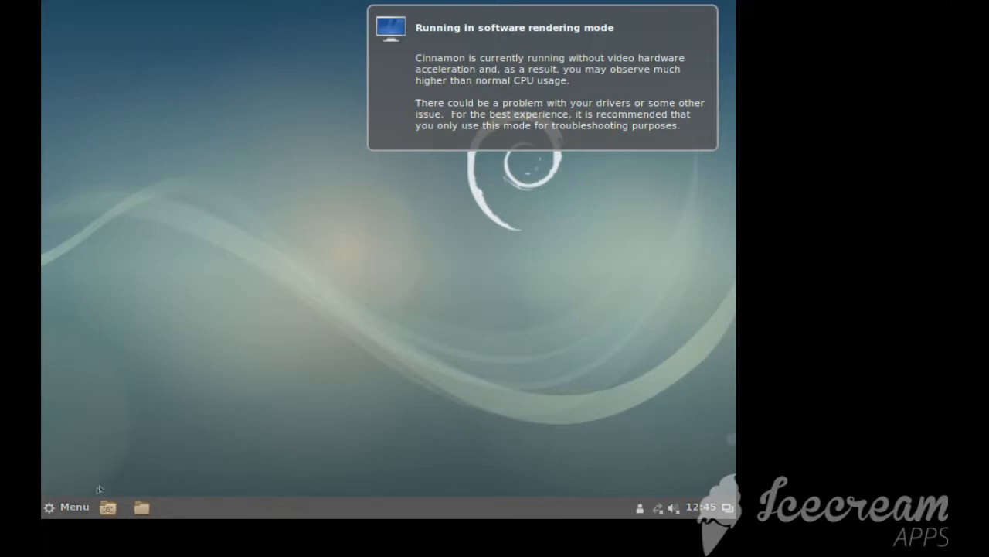
Look through the installed applications by category in the Cinnamon application menu
left_click(77, 509)
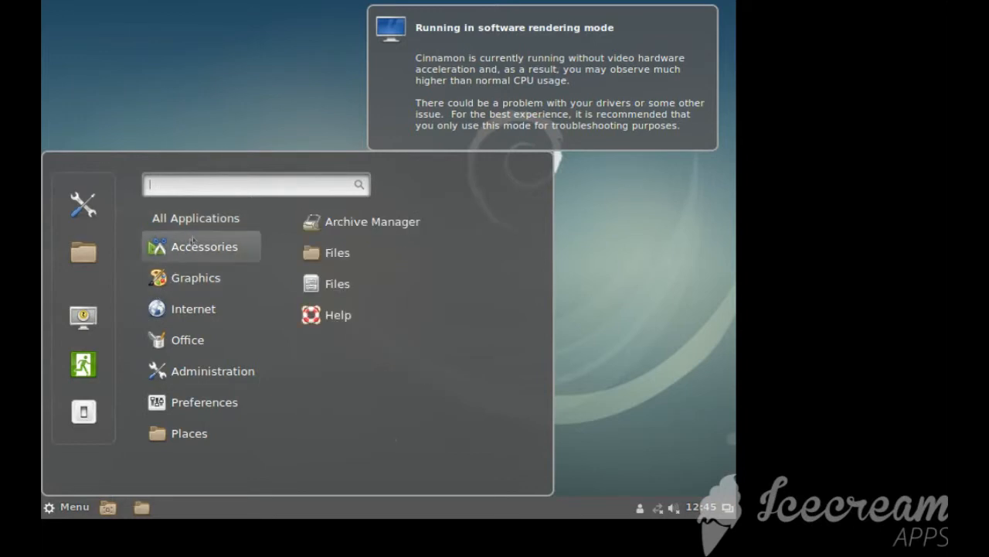
mouse_move(199, 276)
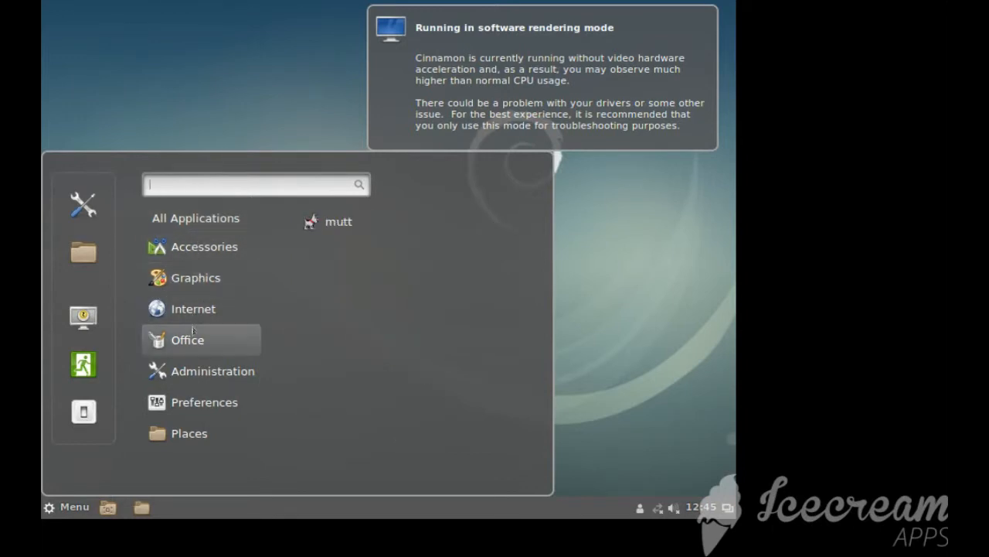
mouse_move(196, 358)
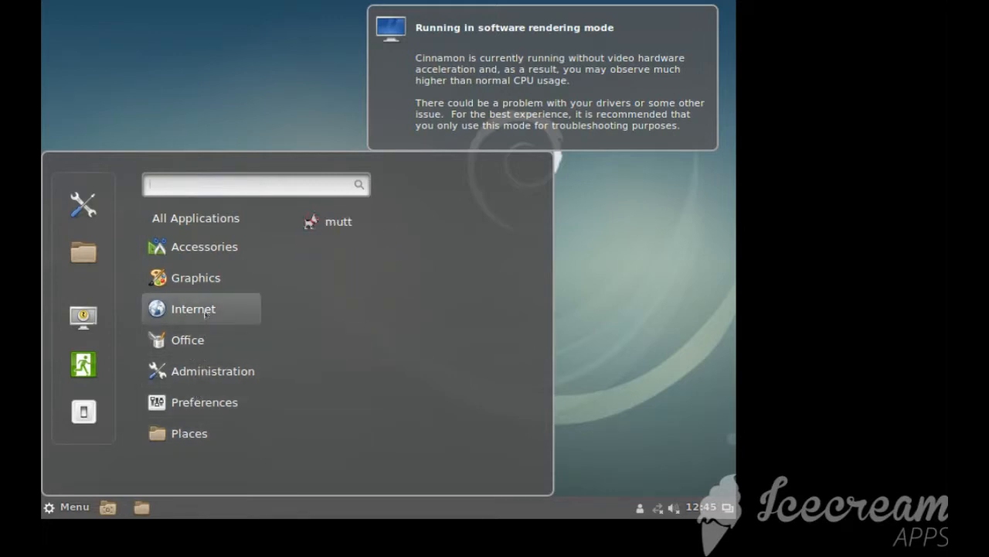
mouse_move(222, 223)
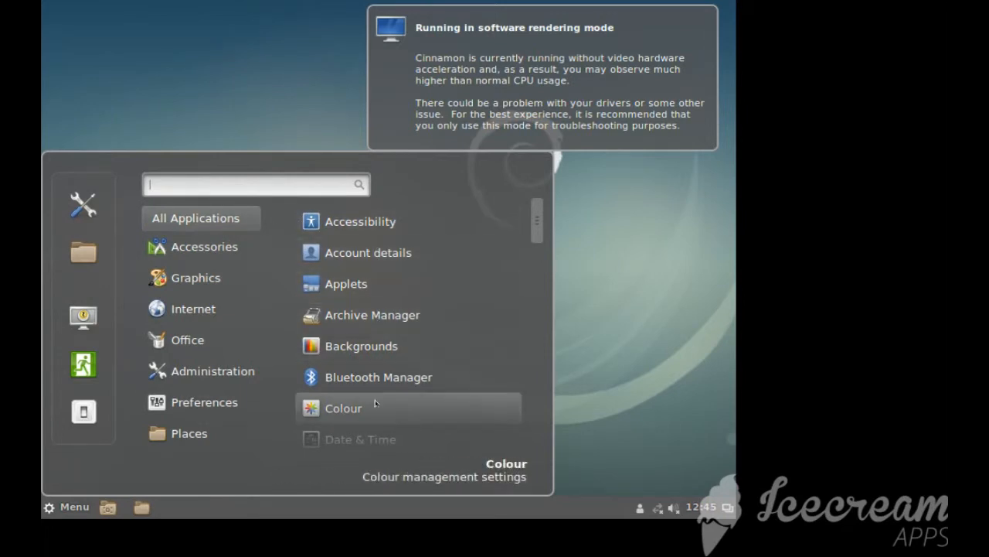
Look through the full list of installed applications and open XTerm from the Administration category
scroll(379, 251, "down", 5)
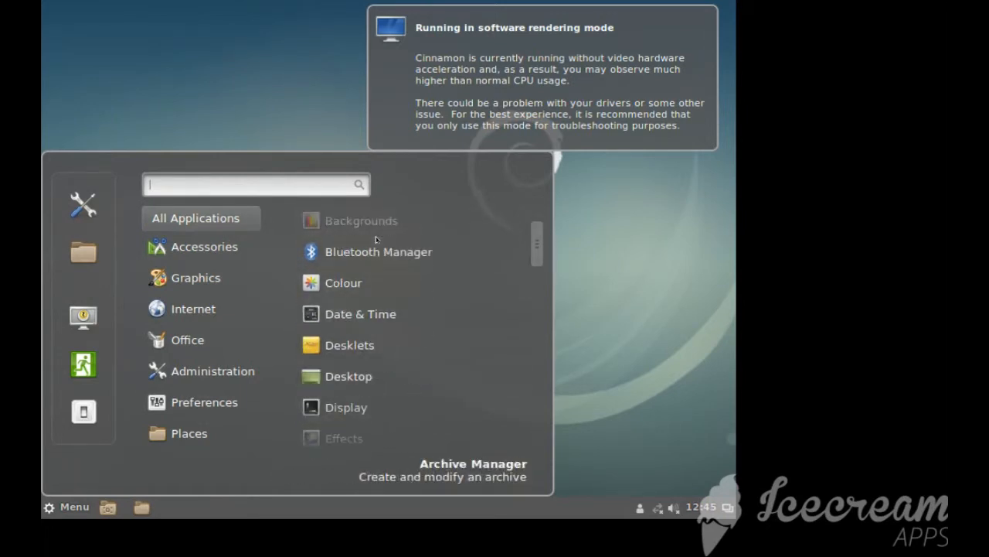
scroll(379, 255, "down", 10)
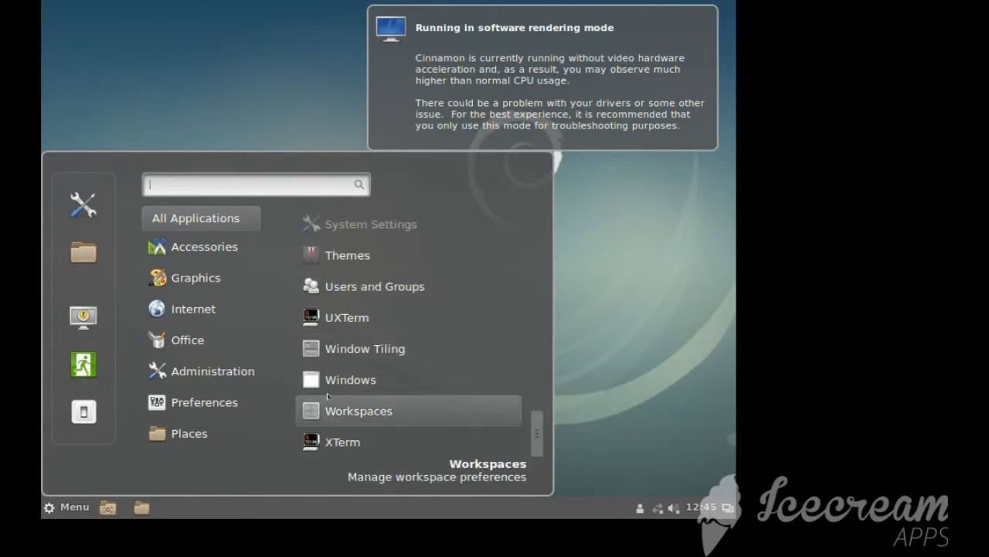
mouse_move(185, 238)
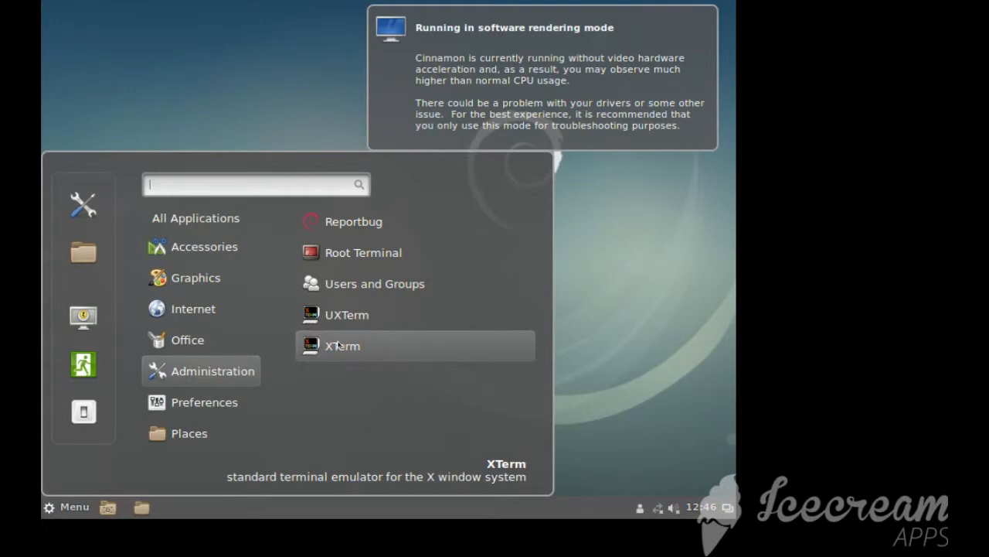
left_click(338, 344)
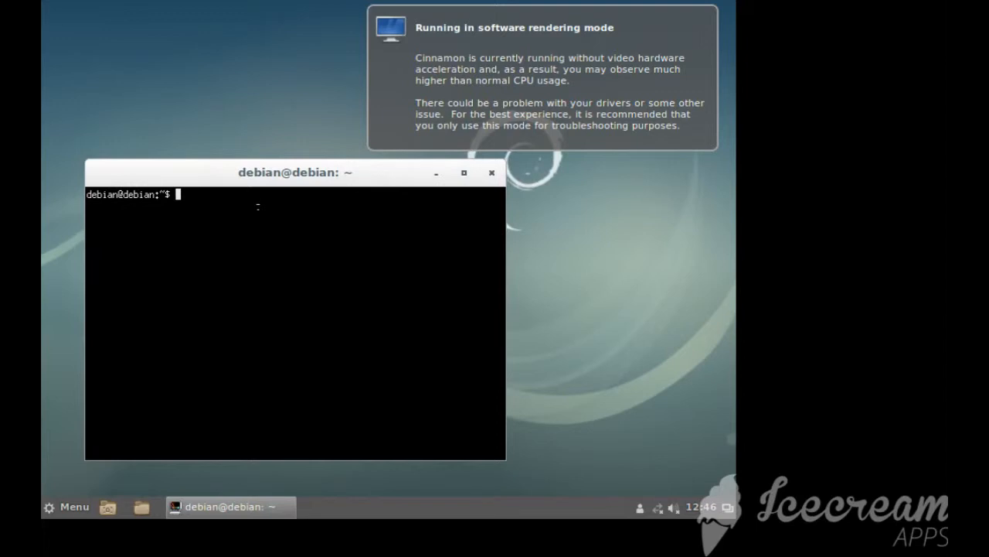
Run sudo apt search chromium and look through the results for the Chromium web browser package
type("sudo apt search")
type("chromium")
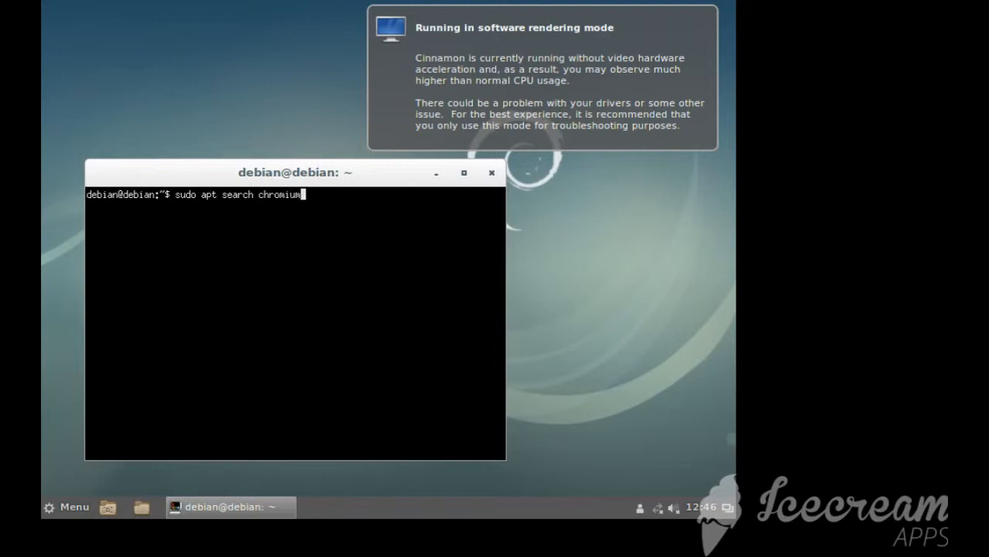
key("Return")
key("Return")
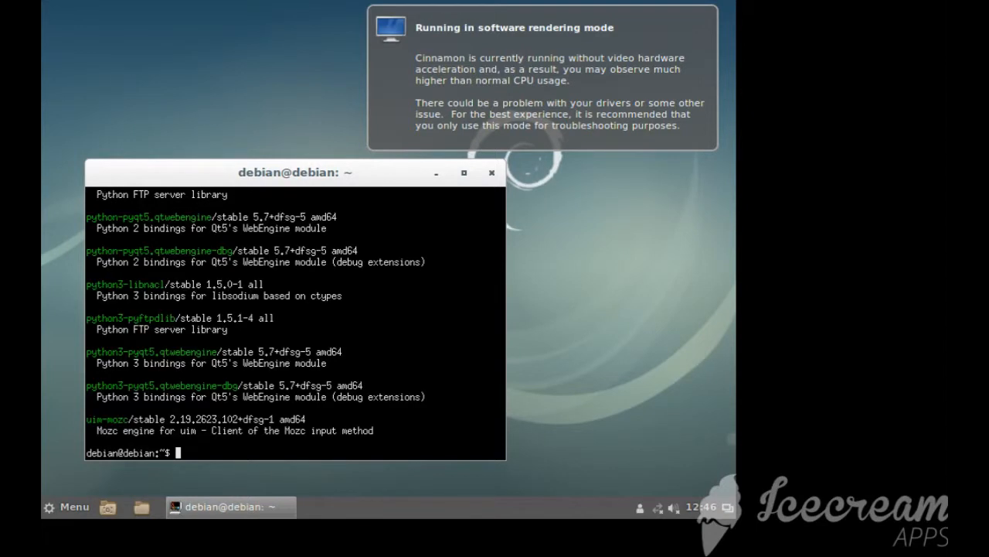
scroll(295, 321, "up", 10)
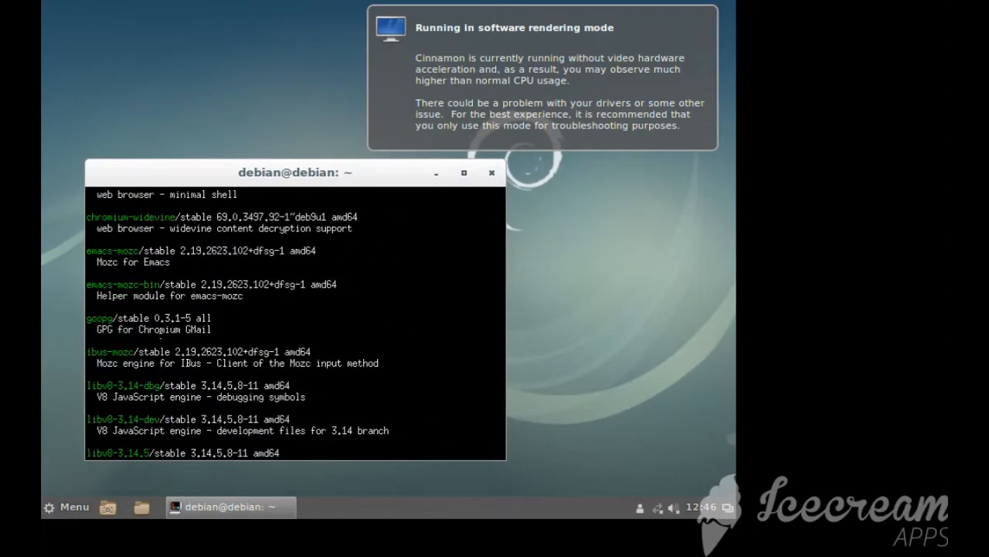
scroll(295, 323, "up", 2)
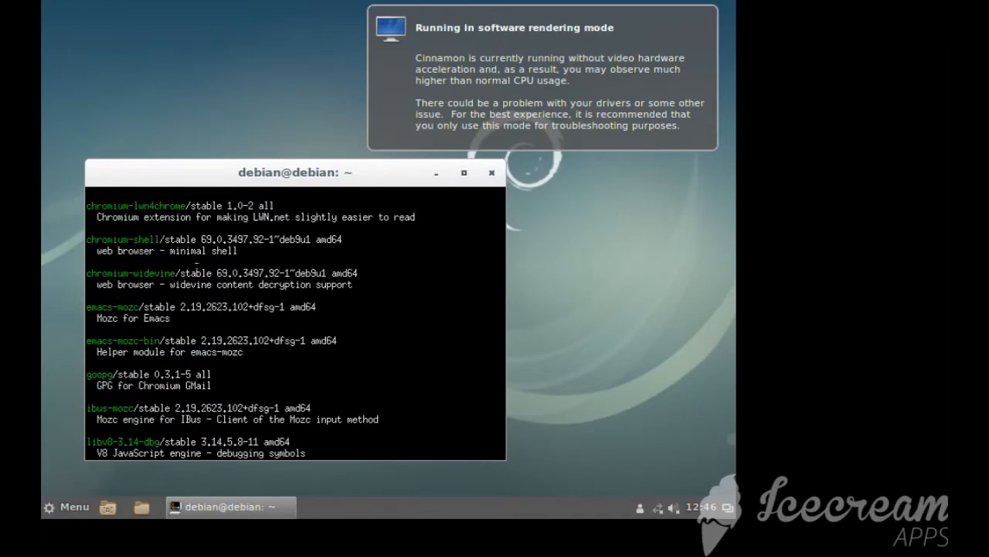
scroll(295, 323, "up", 10)
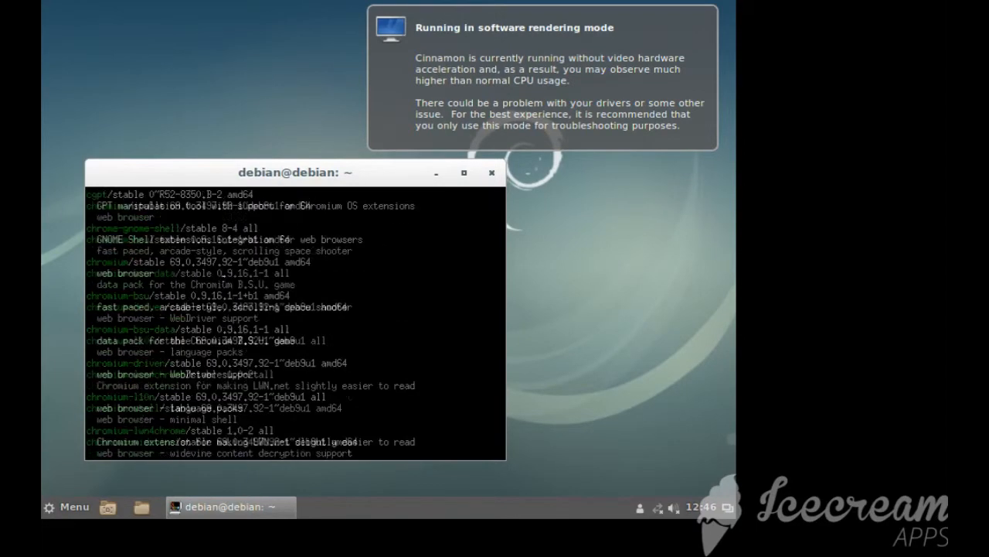
scroll(177, 278, "down", 2)
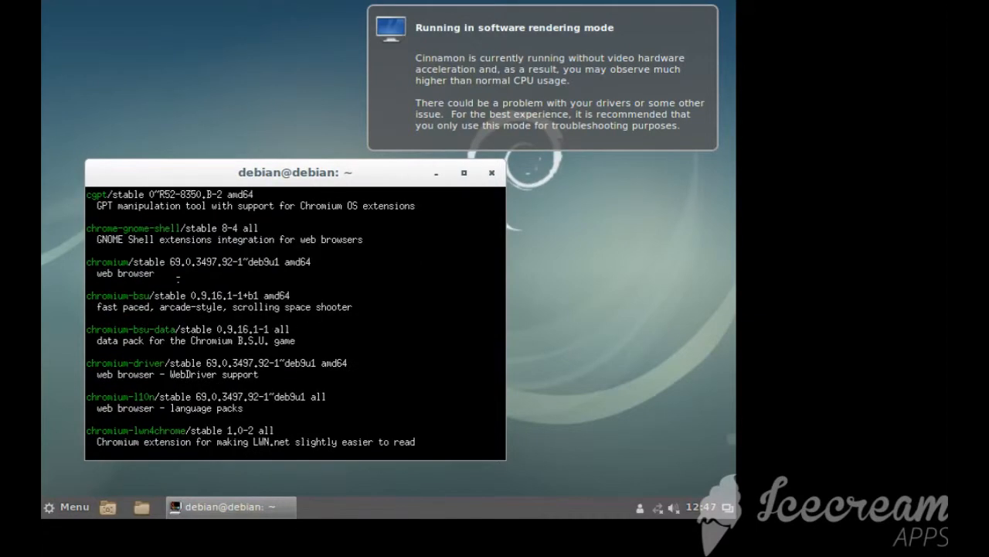
left_click_drag(87, 263, 129, 262)
scroll(129, 263, "down", 10)
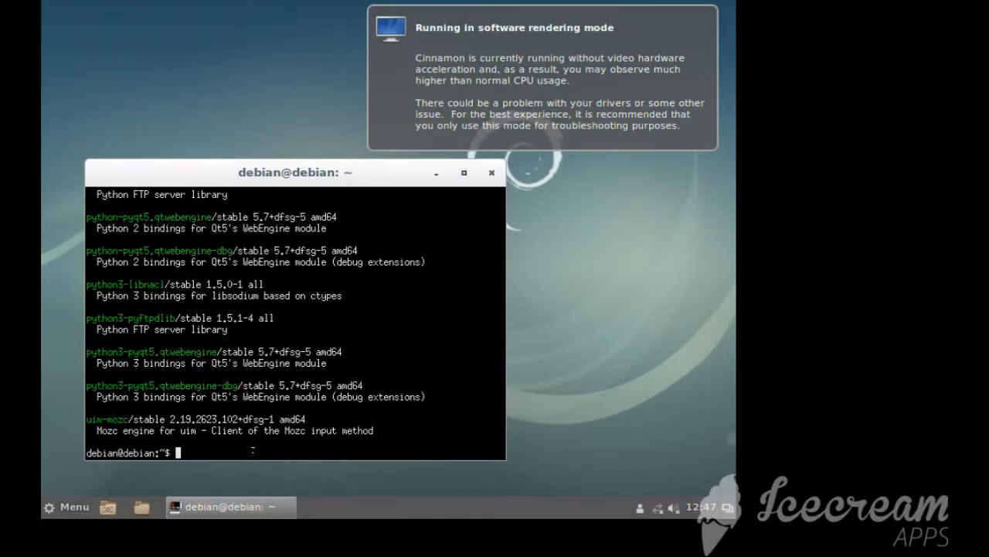
Install the browser with sudo apt install chromium, accepting the installation with Y
type("sudo apt install chromium")
key("Return")
type("Y")
key("Return")
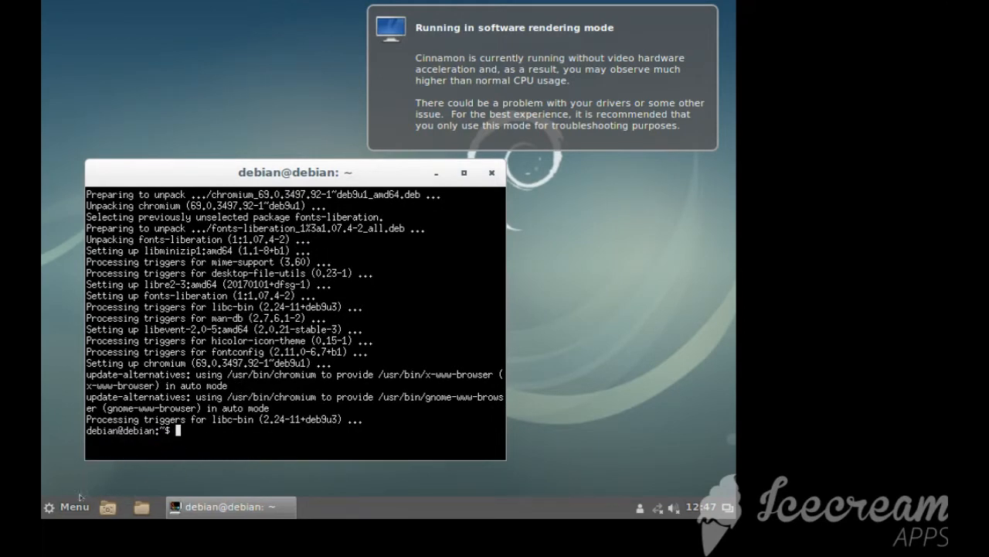
Launch Chromium Web Browser from the Internet applications, view its welcome page and close the browser
left_click(51, 506)
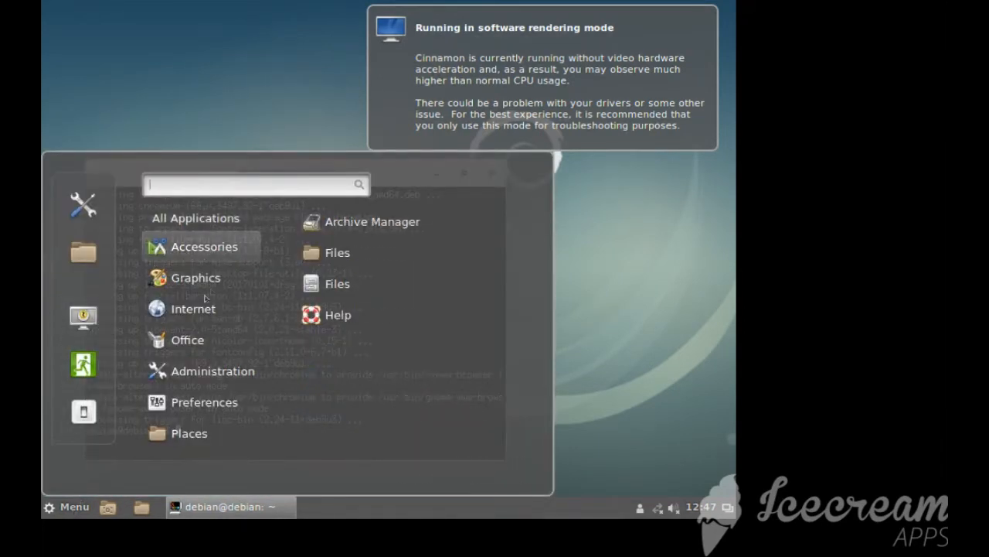
mouse_move(198, 309)
left_click(386, 223)
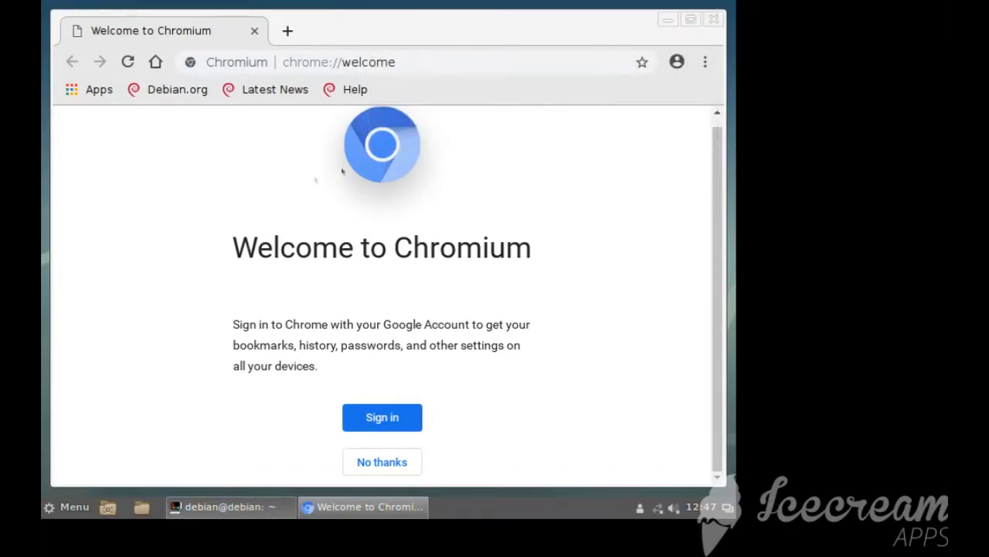
scroll(298, 279, "up", 1)
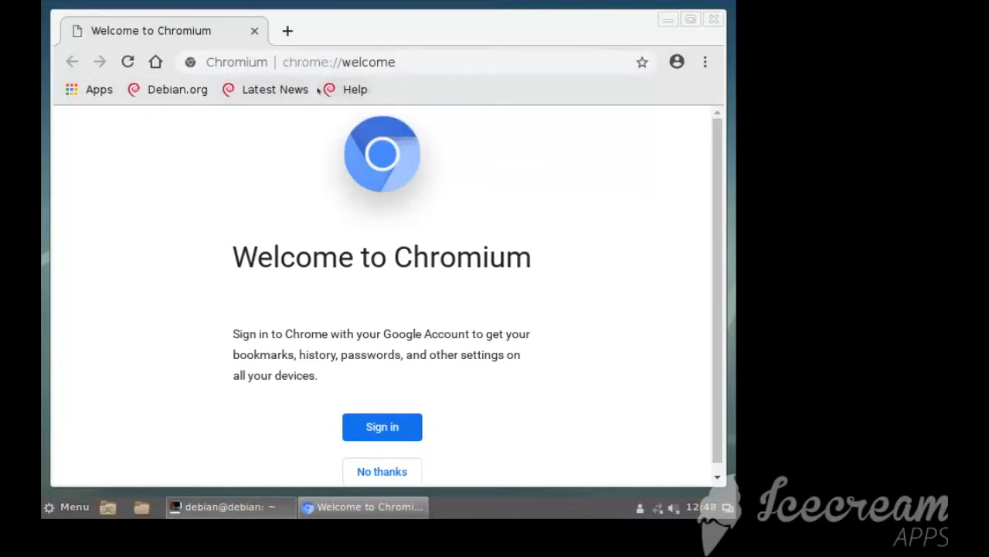
left_click(714, 20)
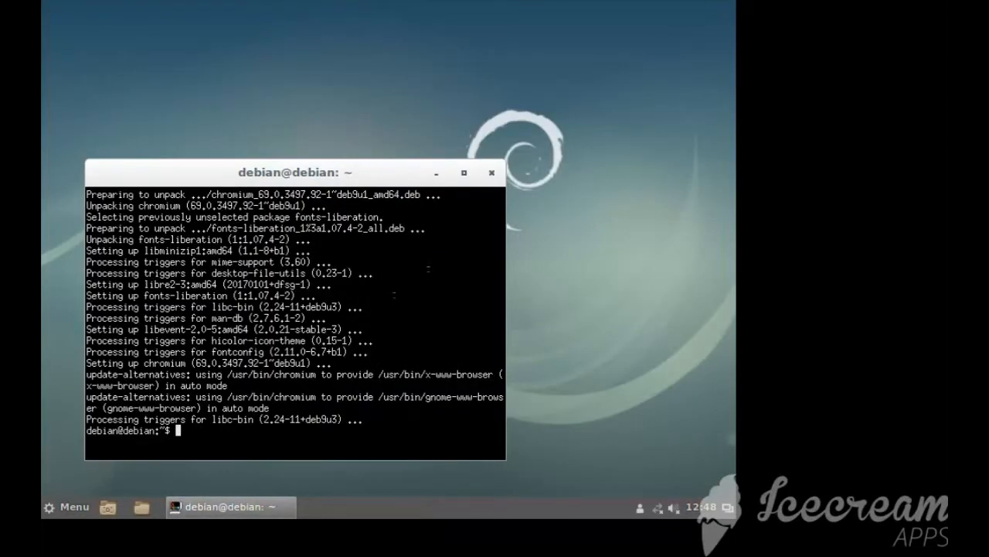
Install the terminal emulator with sudo apt install terminator, accepting with Y, and close the XTerm window
type("sudo apt install terminator")
key("Return")
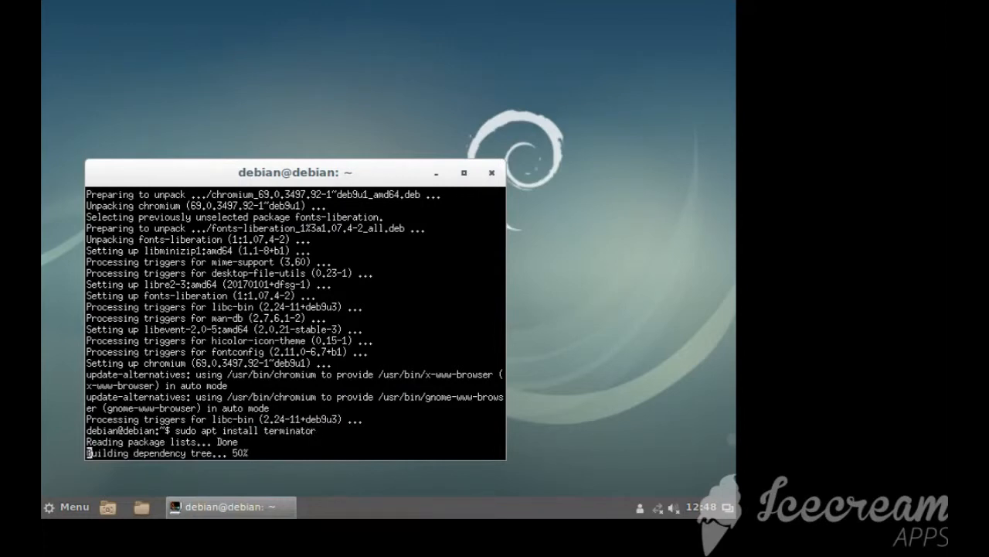
type("Y")
key("Return")
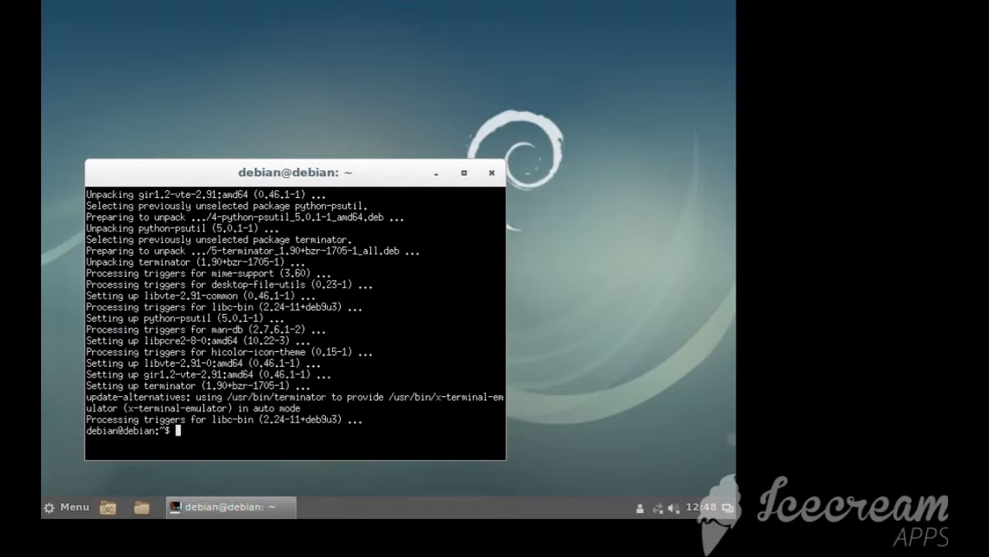
left_click(492, 173)
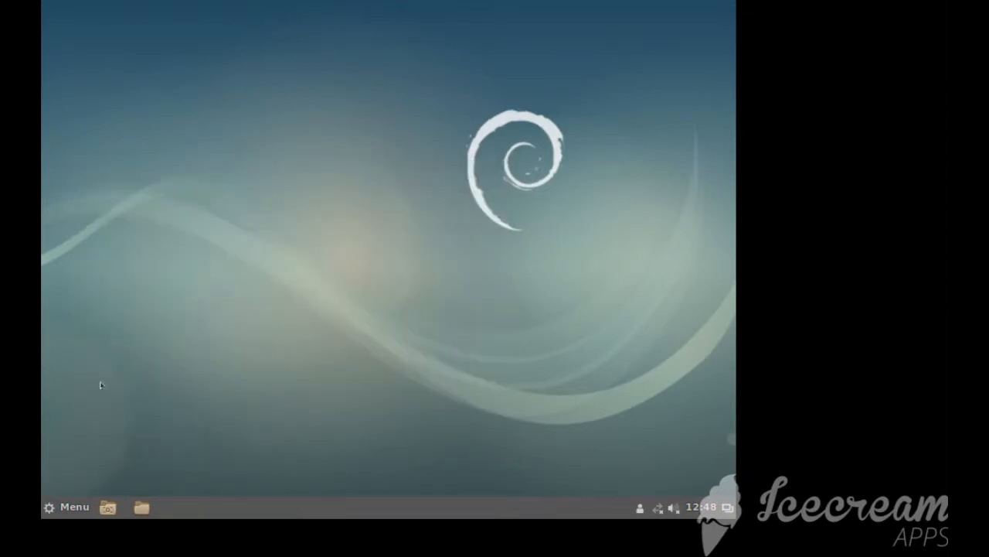
Launch Terminator from the Administration applications
left_click(75, 506)
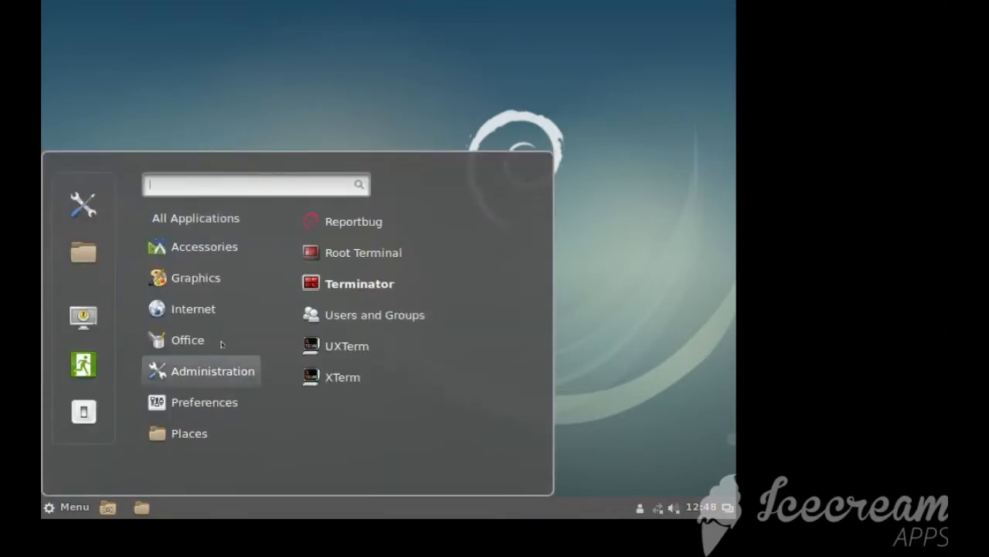
mouse_move(215, 391)
left_click(367, 289)
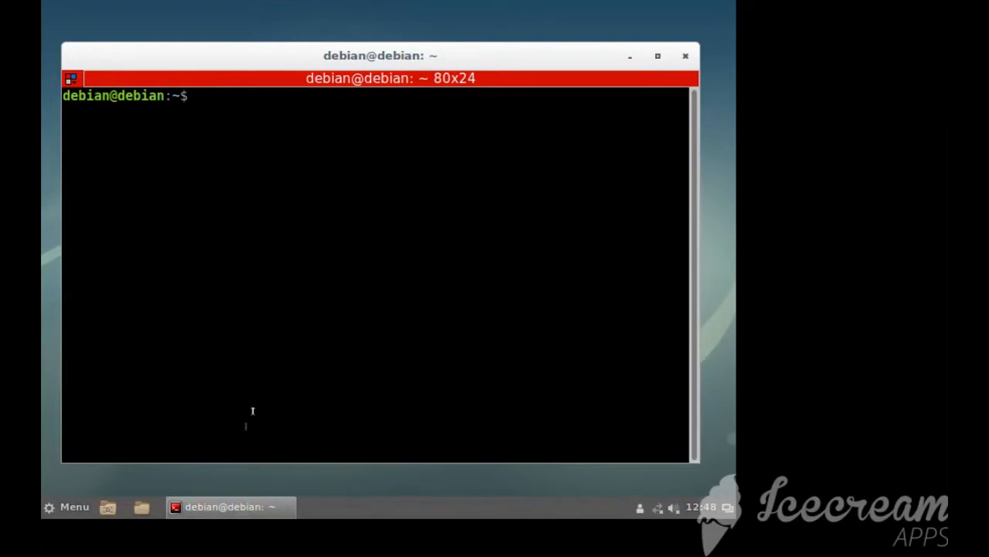
Minimise Terminator, search the applications for "termin" and add a Terminator launcher to the desktop's taskbar
right_click(216, 507)
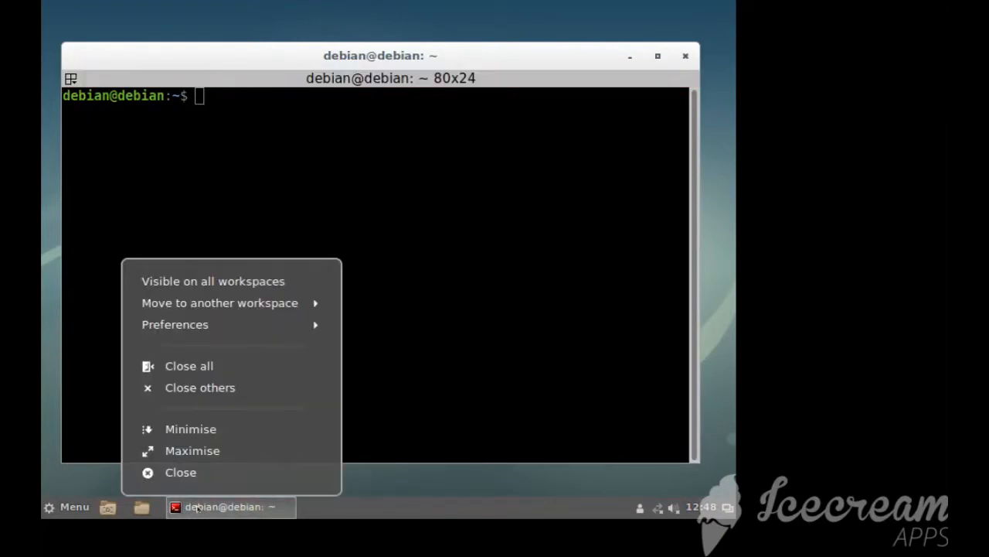
left_click(197, 508)
left_click(62, 507)
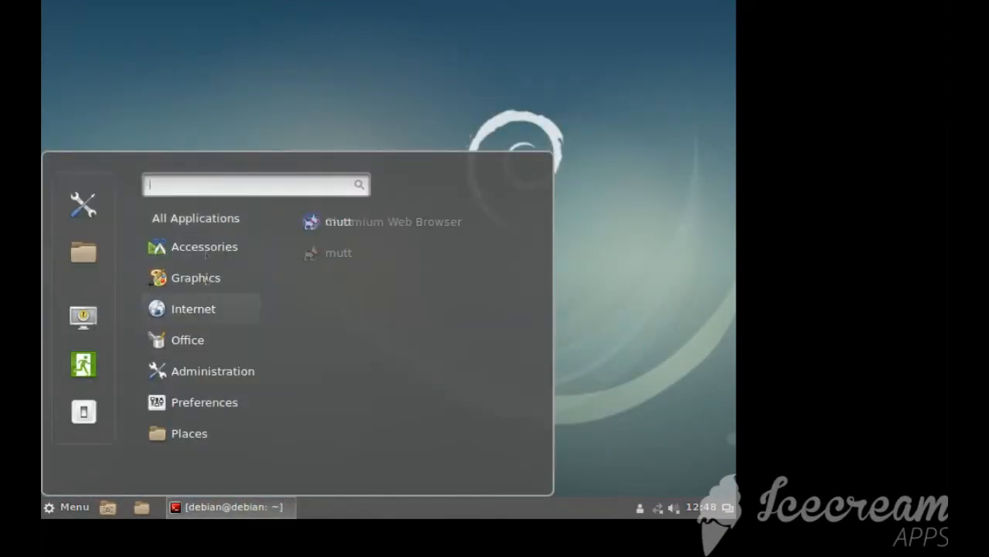
type("termin")
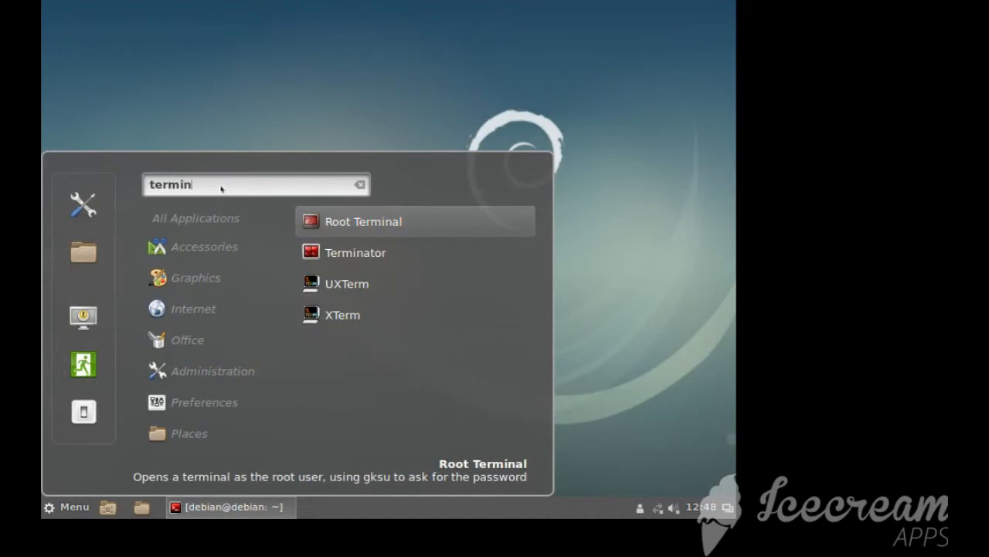
left_click_drag(317, 252, 162, 504)
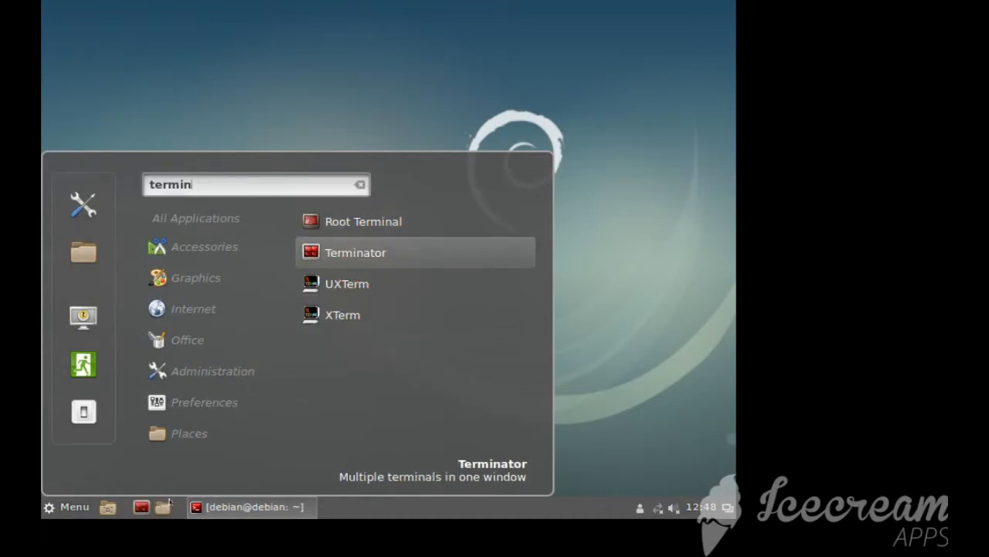
left_click(580, 320)
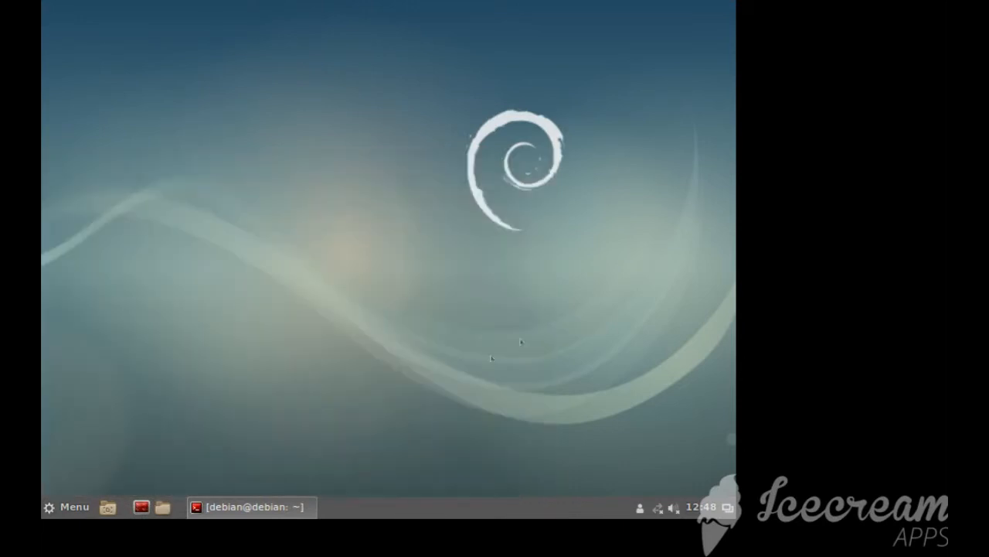
Restore and reposition the Terminator window, and enter sudo apt install at the prompt without running it
left_click(287, 508)
left_click_drag(353, 56, 335, 45)
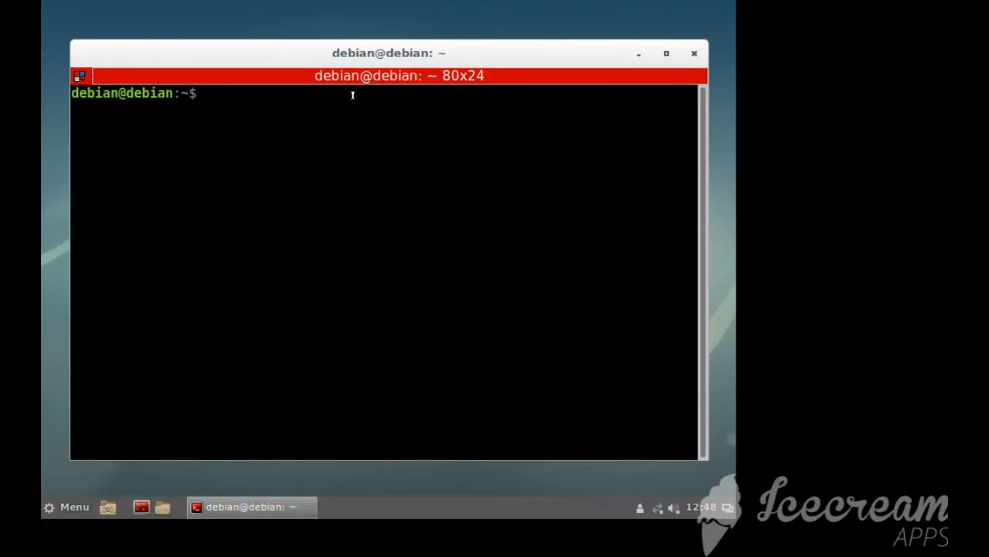
type("sudo apt search")
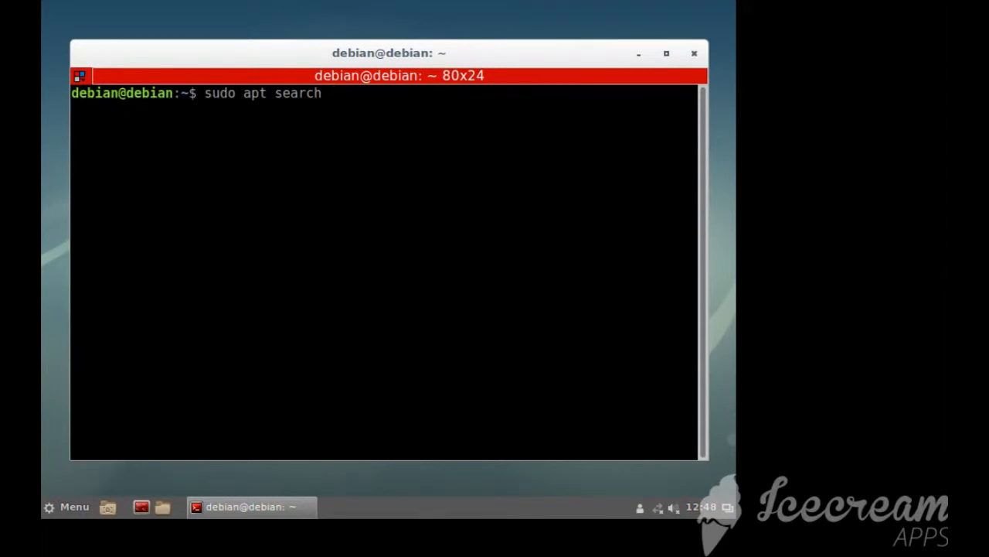
type(" ra")
key("BackSpace")
key("BackSpace")
key("BackSpace")
key("BackSpace")
key("BackSpace")
key("BackSpace")
key("BackSpace")
key("BackSpace")
key("BackSpace")
type("install")
Open the home folder in the file manager, view the Pictures folder and close the file manager
left_click(162, 506)
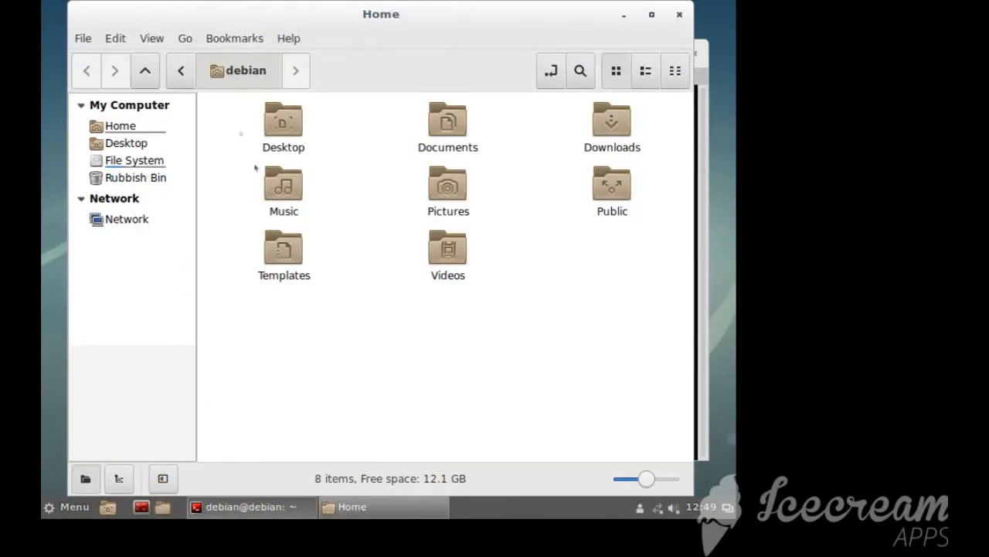
mouse_move(356, 15)
left_mouse_down()
mouse_move(351, 47)
mouse_move(393, 63)
mouse_move(351, 31)
left_mouse_up()
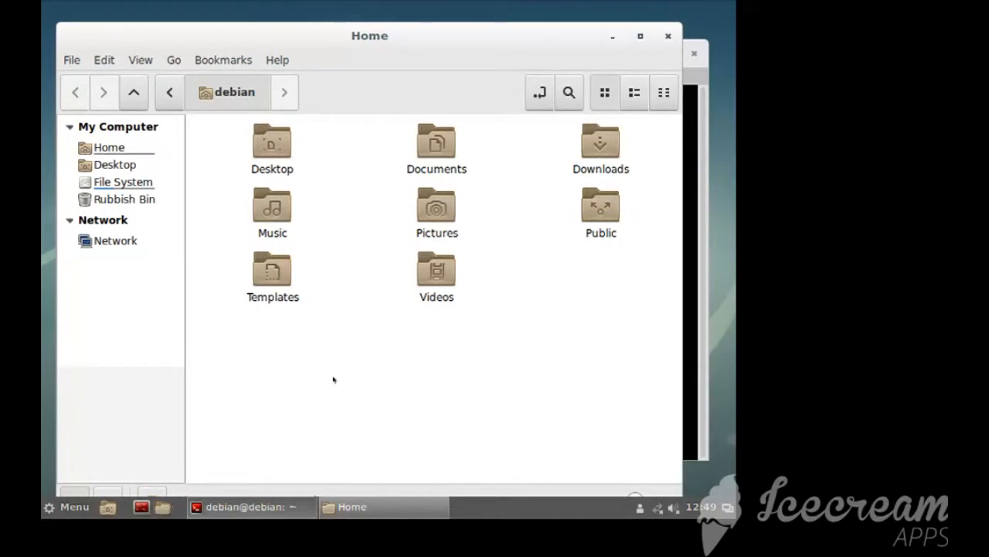
double_click(437, 207)
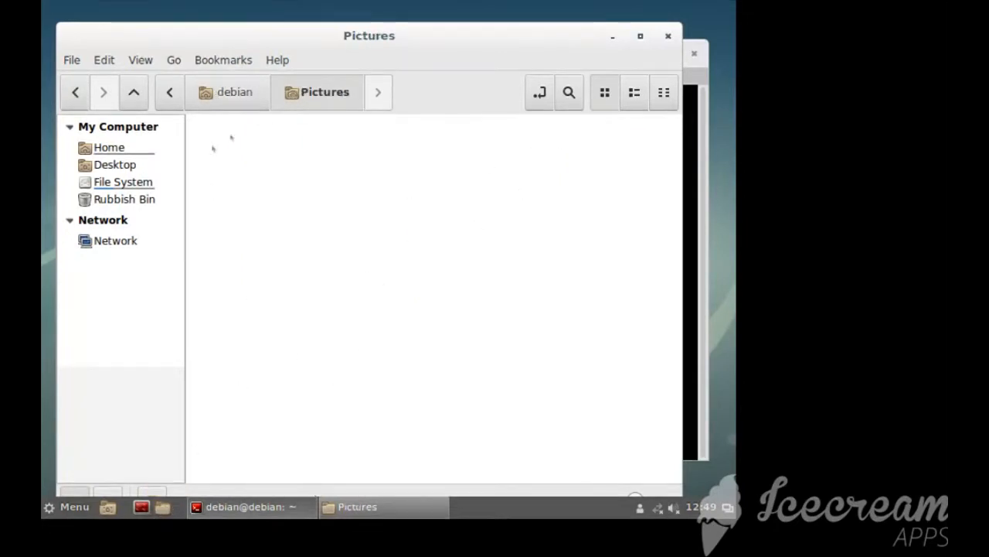
left_click(220, 92)
left_click(668, 36)
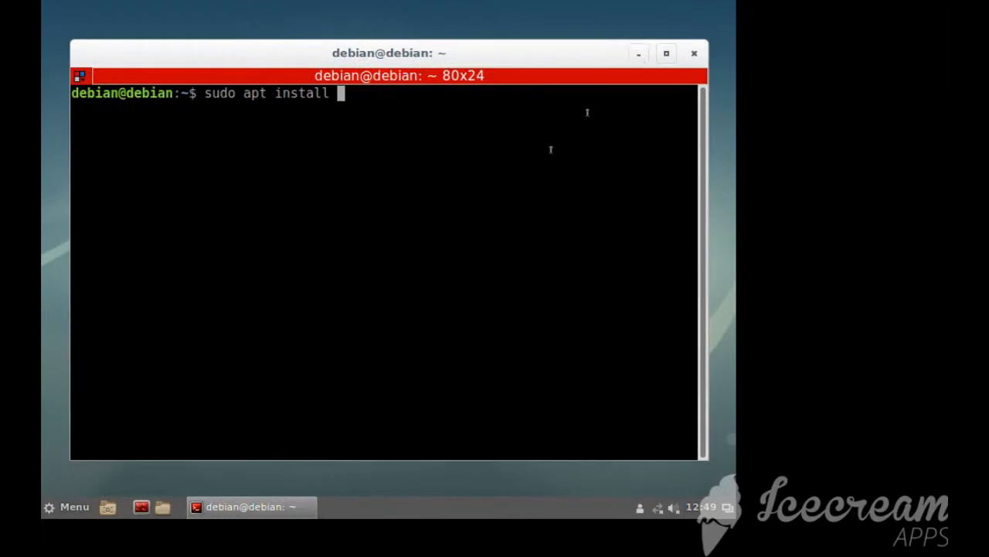
Install feh with sudo apt install, entering the sudo password and accepting the installation
type("ra")
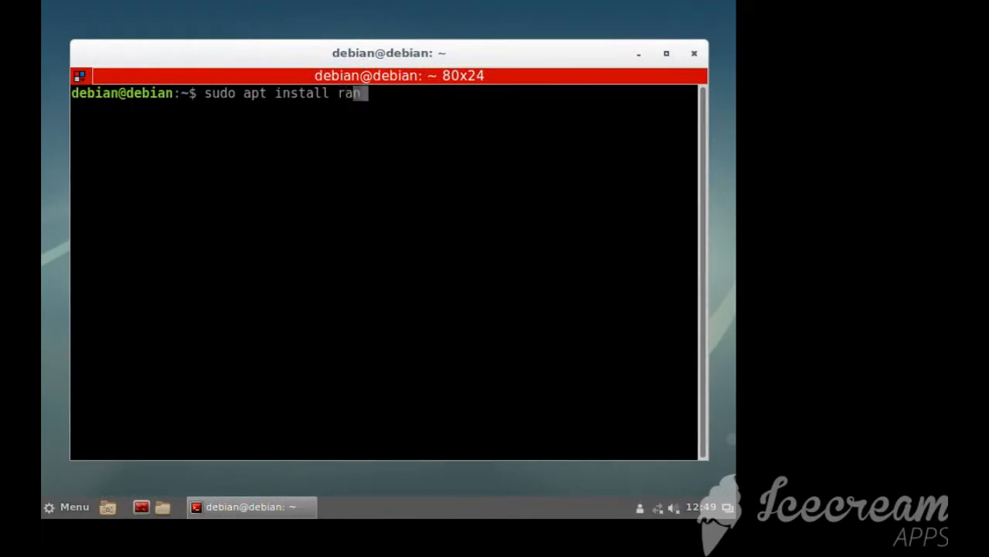
key("BackSpace")
key("BackSpace")
type("feh")
key("Return")
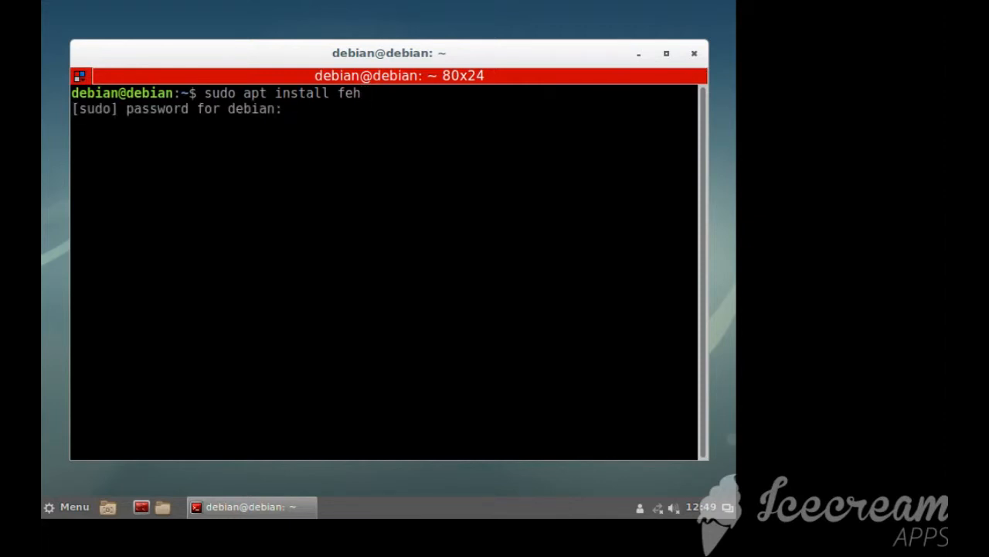
key("Return")
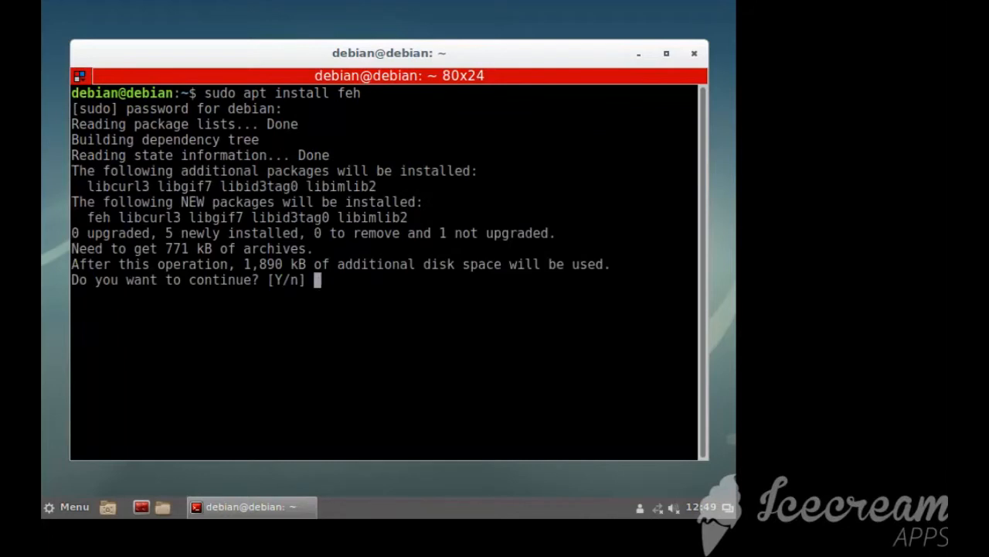
type("Y")
key("Return")
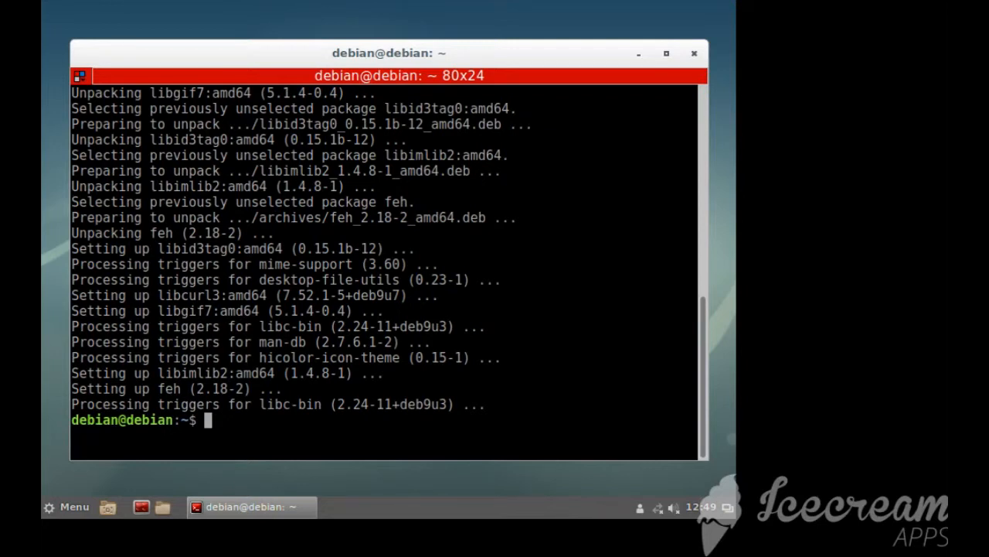
Search the apt packages for vlc and review the listed VLC packages
type("sudo apt search")
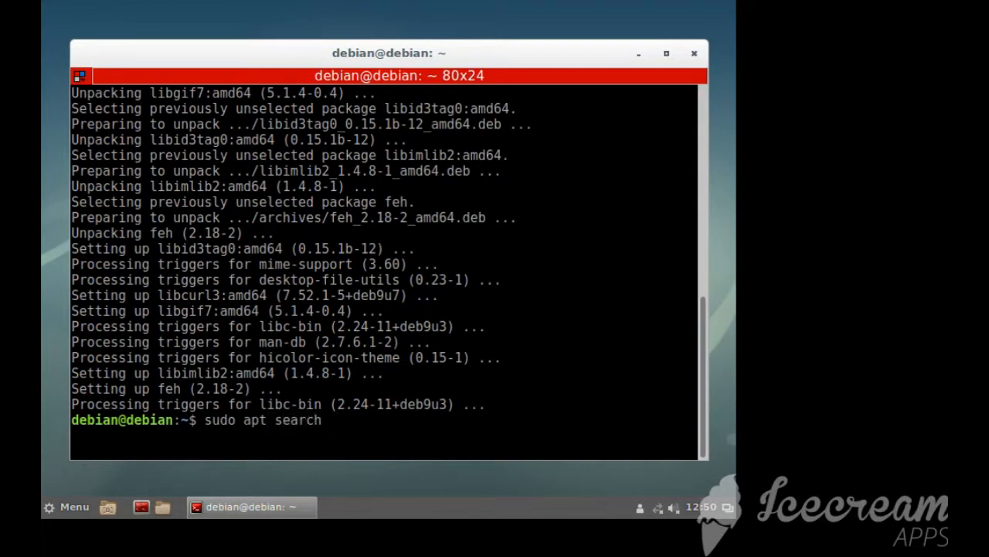
type(" vlc")
key("Return")
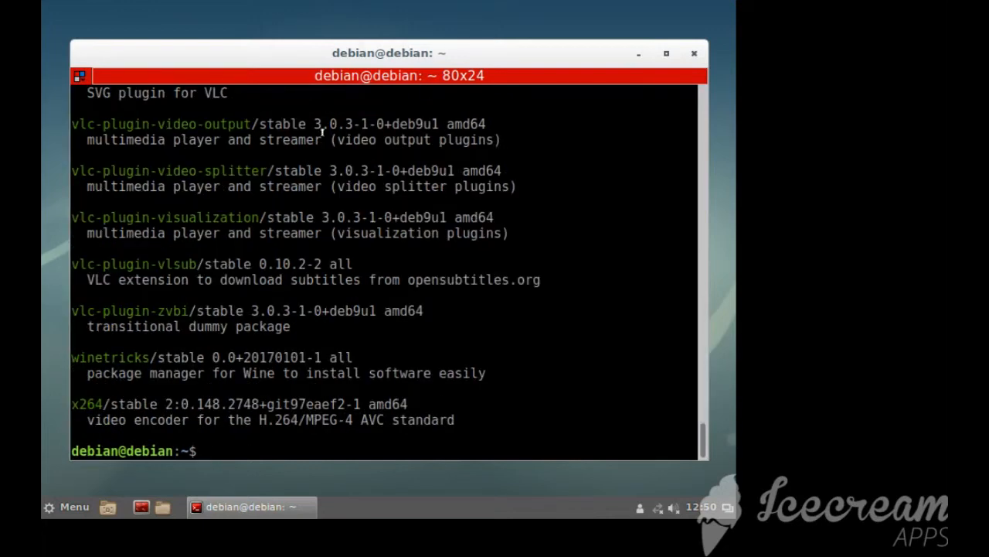
scroll(302, 237, "up", 15)
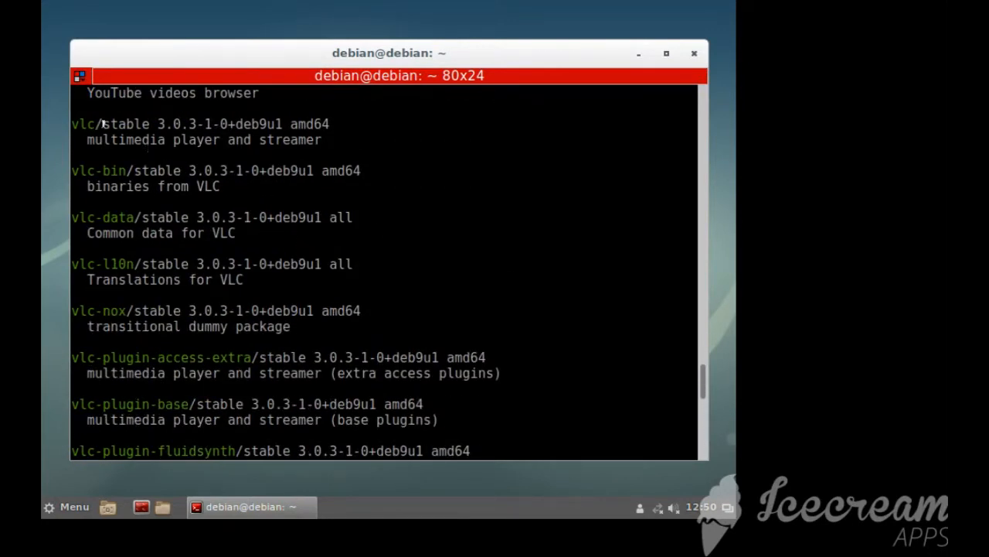
scroll(402, 258, "down", 7)
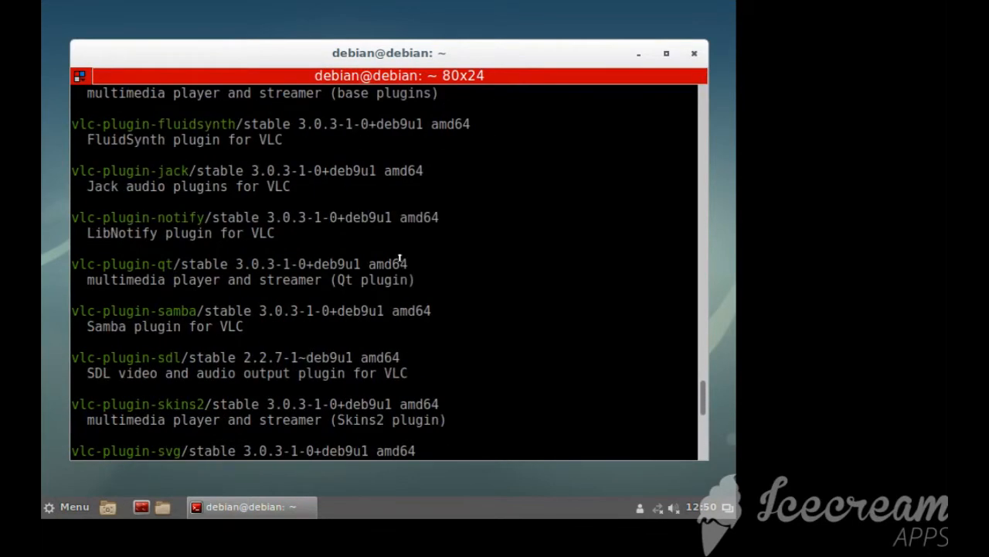
Install vlc with sudo apt install and accept the additional packages
scroll(399, 258, "down", 8)
type("sudo apt install vlc")
key("Return")
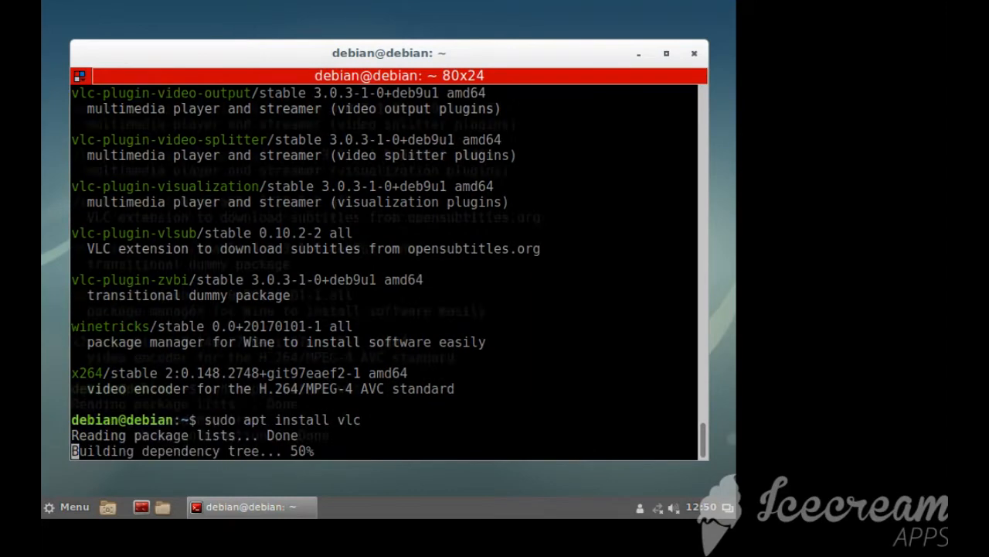
type("Y")
key("Return")
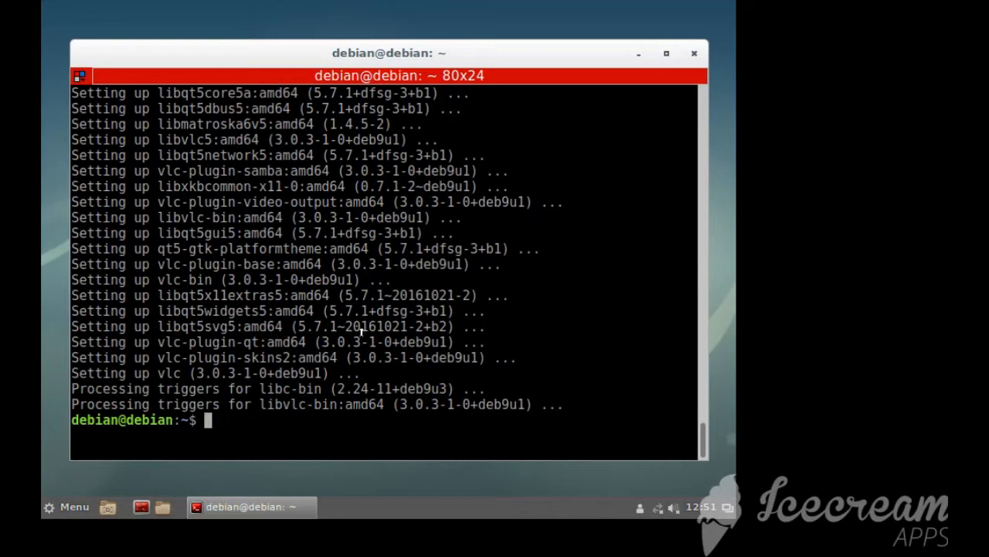
Search the apt packages for gdebi and install the gdebi package, accepting the installation
type("sudo ap")
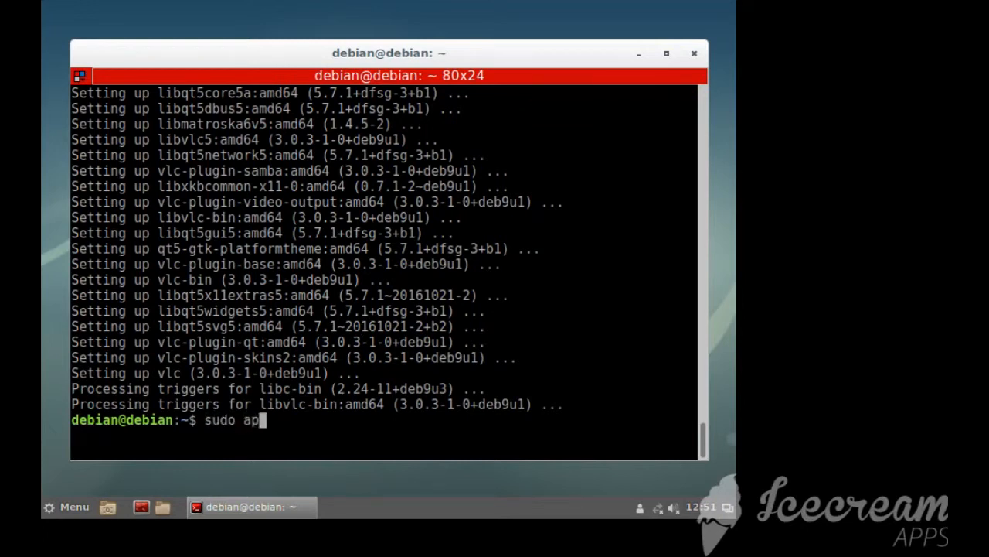
type("t search gdebi")
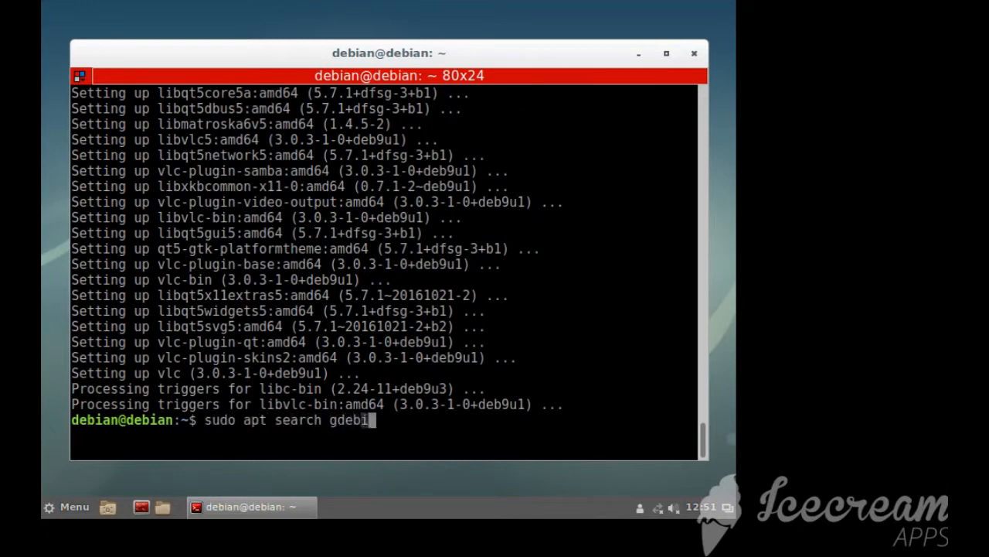
key("Return")
type("sudo apt install gdebi")
key("Return")
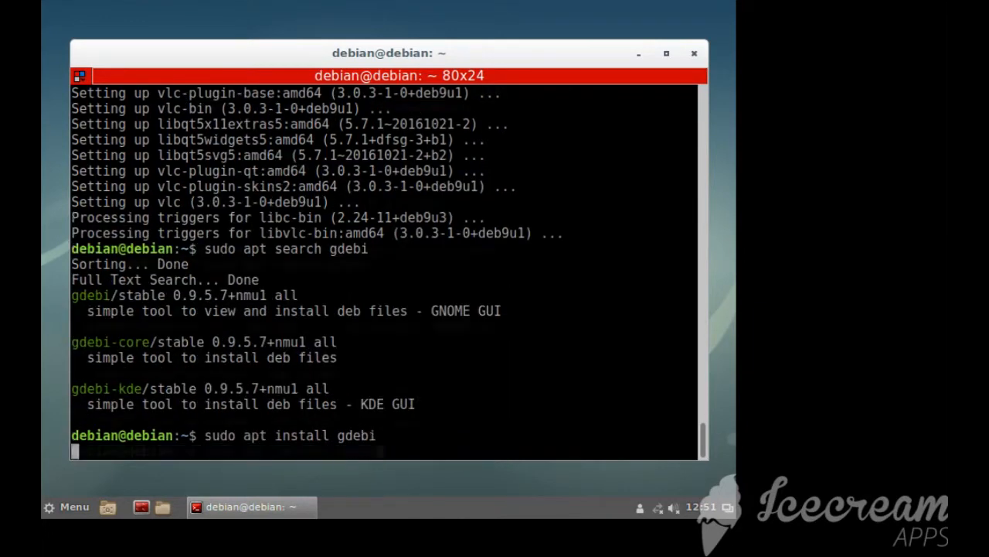
type("Y")
key("Return")
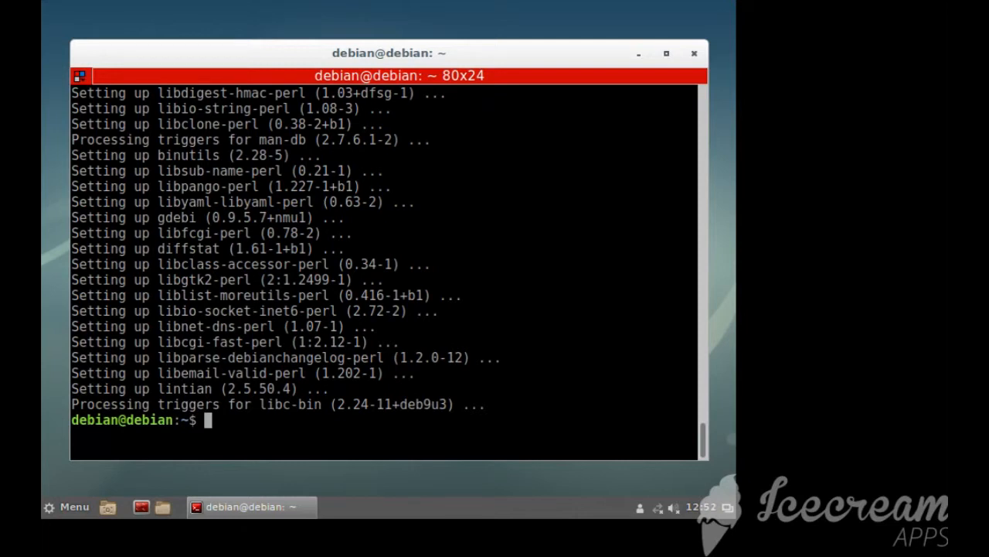
Run sudo apt install nano to make sure the nano editor is installed
type("sudo ap")
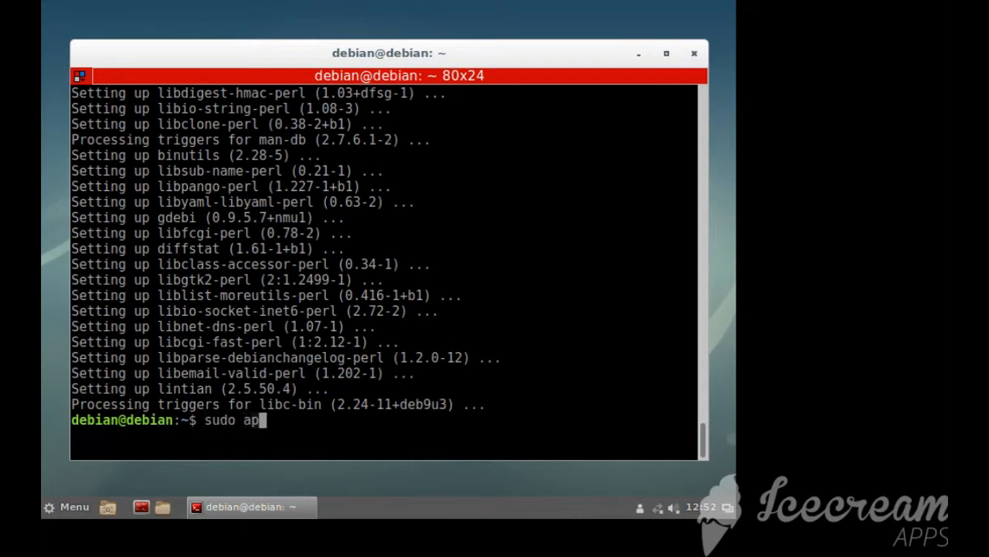
type("t install")
type("nano")
key("Return")
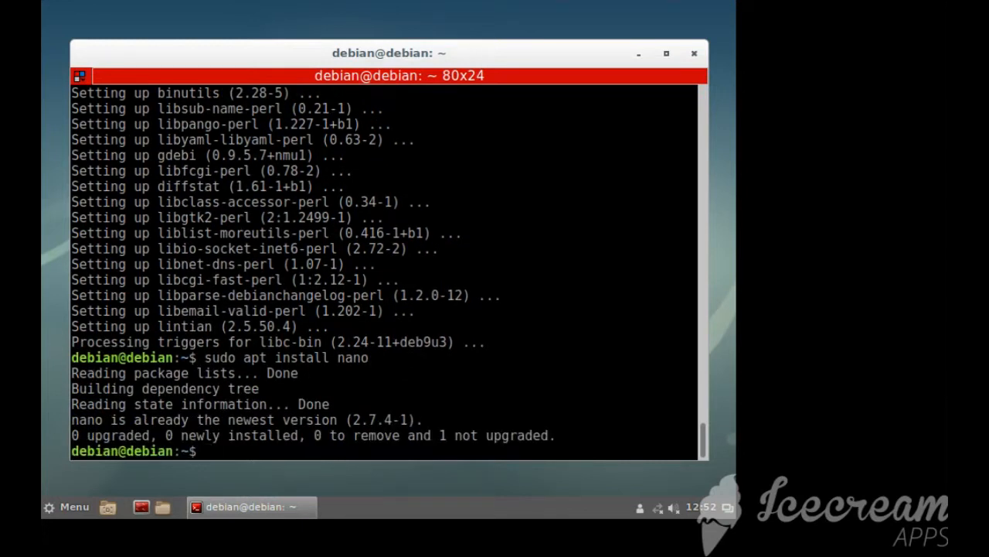
Start nano with an empty buffer to view the editor, and exit it without writing anything
type("nano")
key("Return")
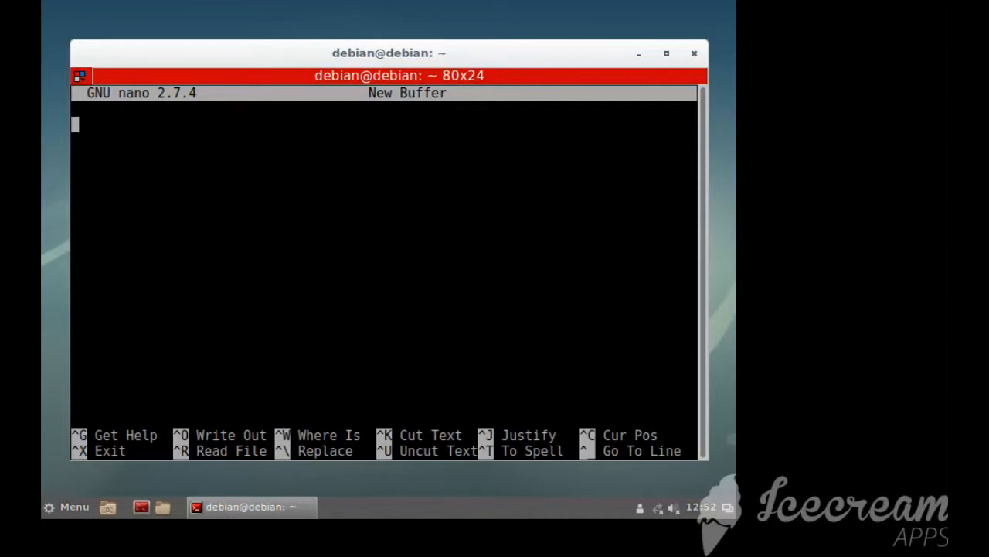
key("ctrl+x")
Install gedit with sudo apt install and accept the installation
type("sudo")
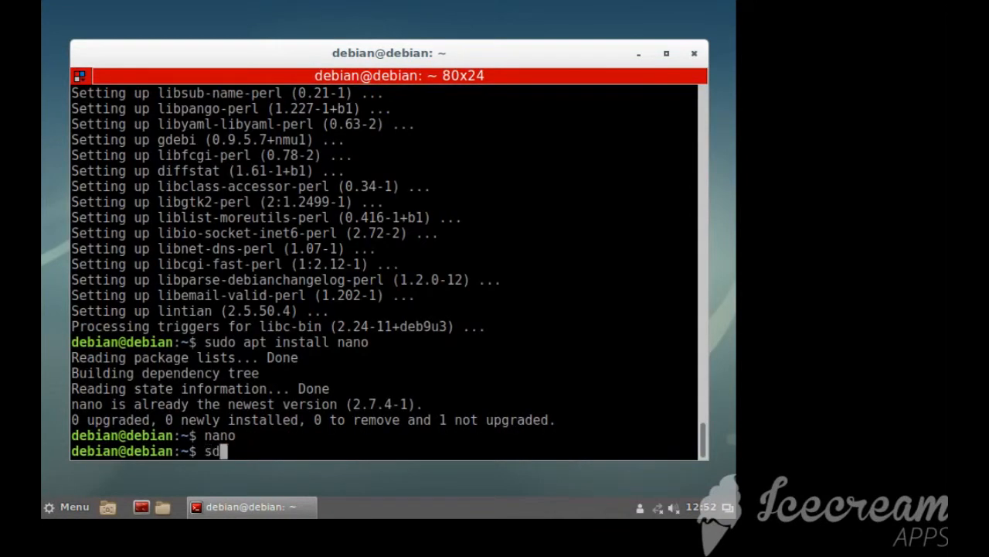
key("BackSpace")
type("o apt install gedit")
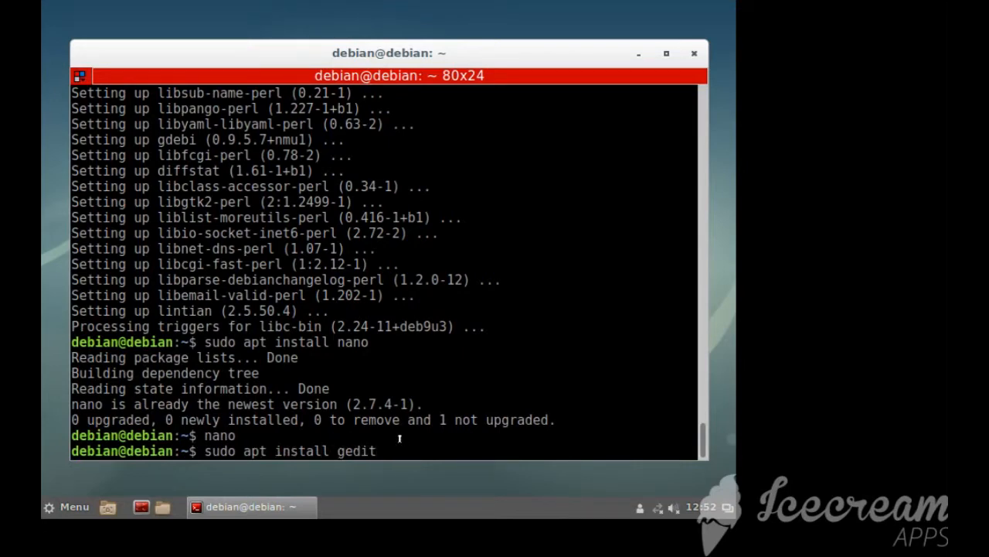
key("Return")
type("Y")
key("Return")
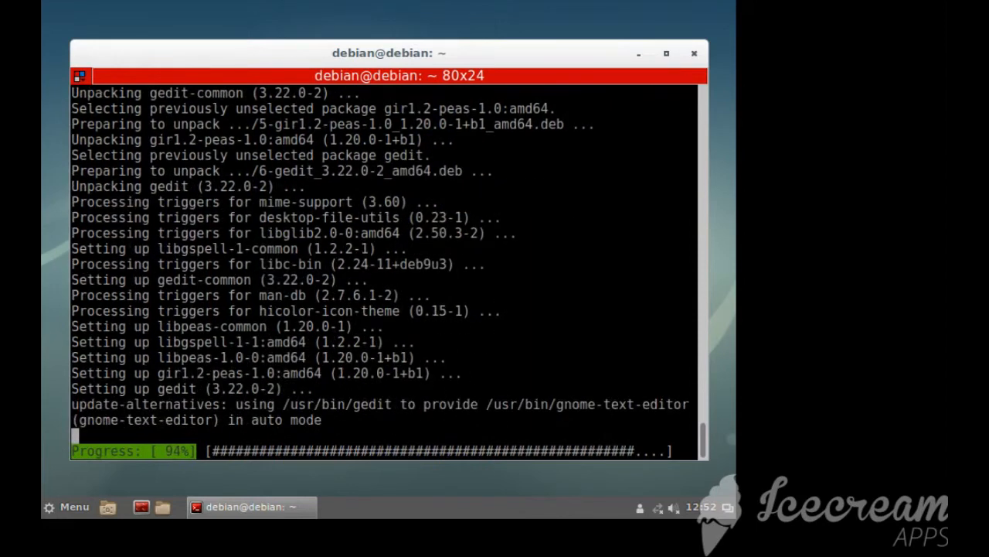
Launch gedit from the terminal and move its window slightly down the screen
type("gedit")
key("Return")
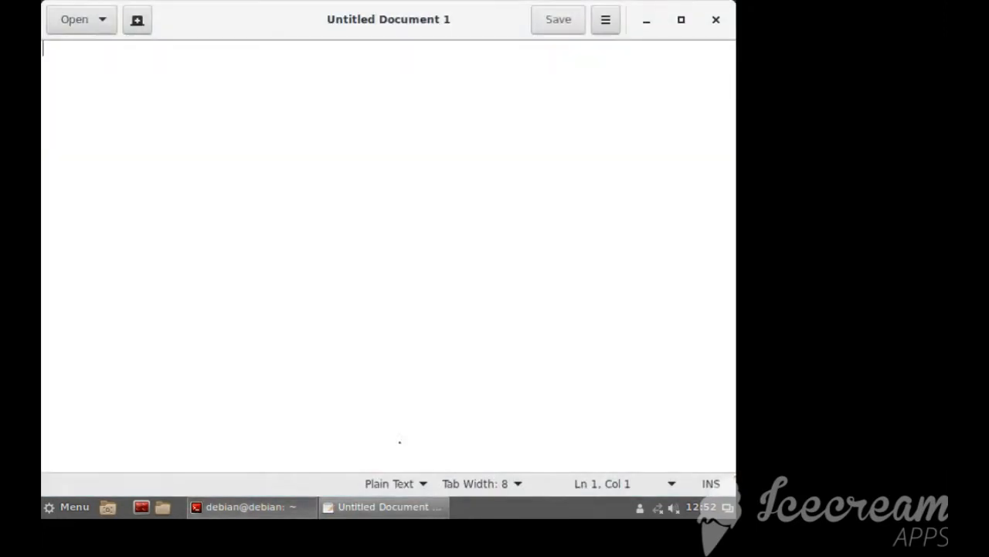
left_click_drag(433, 23, 439, 53)
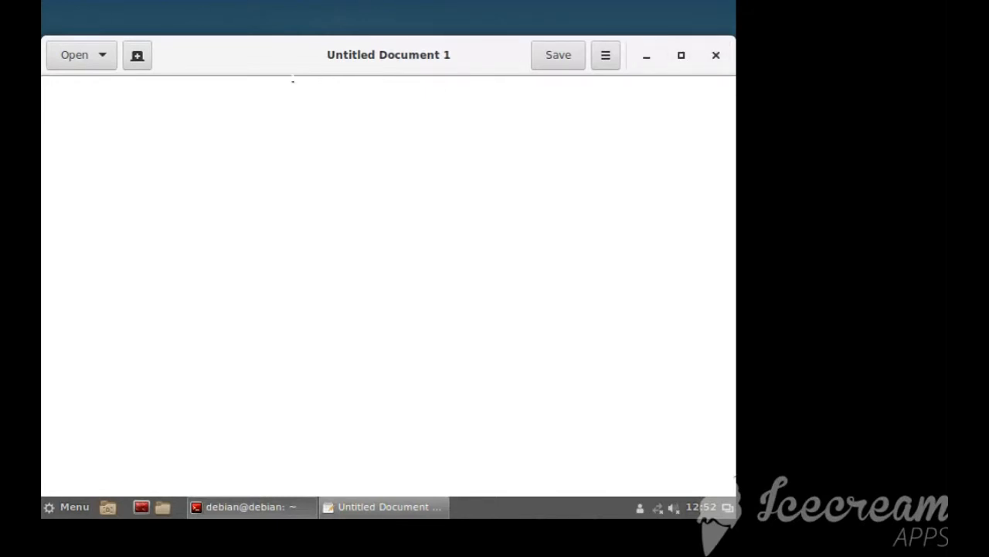
Write the shebang line #!/bin/bash in the empty gedit document
type("#!/bin/bash")
key("Return")
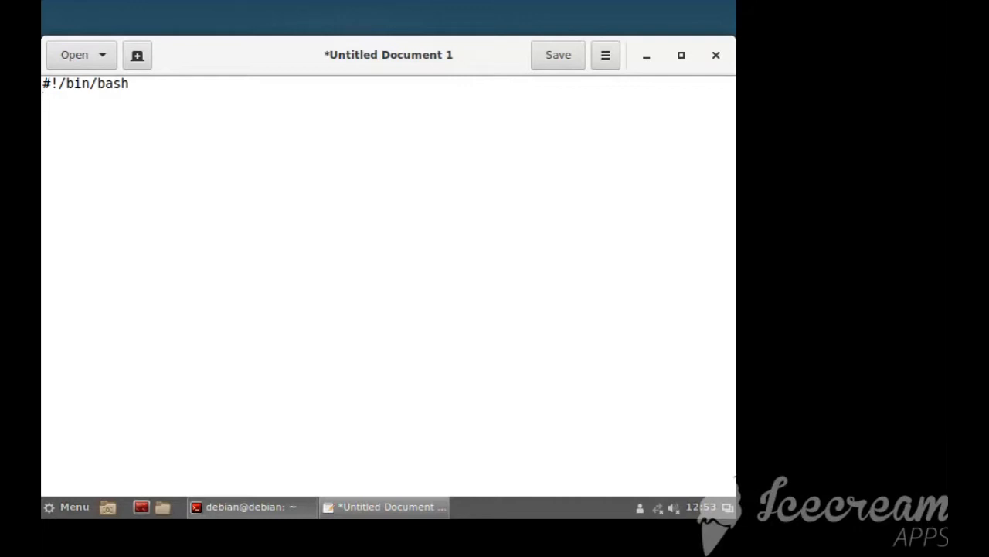
Step the cursor through the characters of the #!/bin/bash line to examine its parts
left_click(44, 84)
key("Right")
key("Left")
key("Right")
key("Right")
key("Left")
key("Right")
key("Right")
key("Right")
key("Right")
key("Right")
key("Right")
key("Right")
key("Right")
key("Right")
key("Right")
Add the line echo "Hello world" directly below the shebang line
key("Return")
key("BackSpace")
key("Return")
type("echo H")
key("BackSpace")
type("\"Hello ")
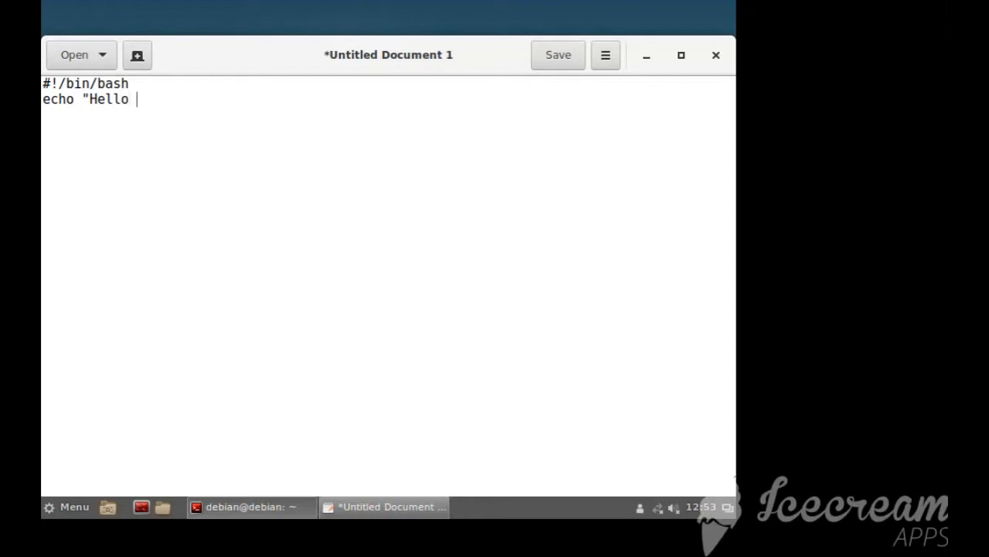
type("world\"")
Save the script as helloworld.sh in the home folder
key("ctrl+s")
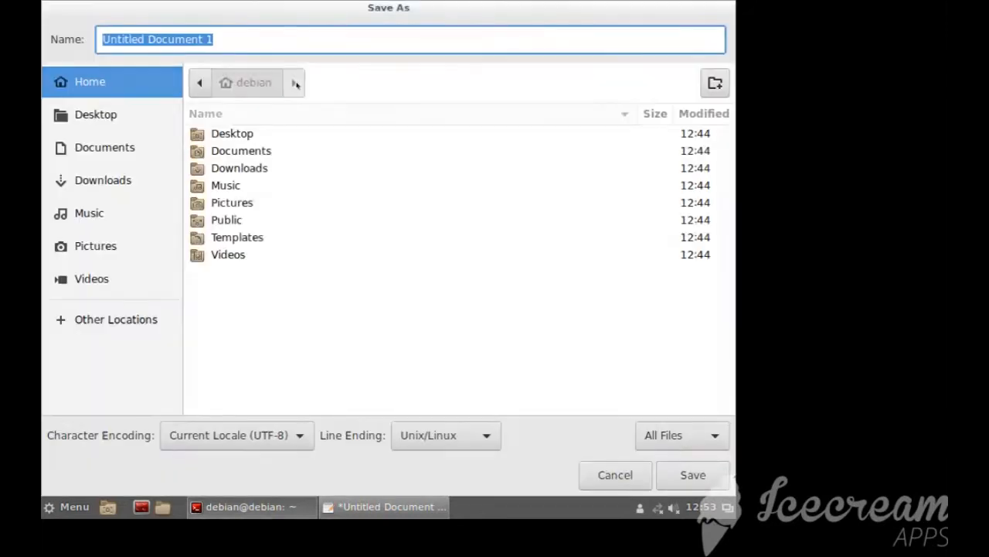
left_click(623, 477)
left_click(539, 66)
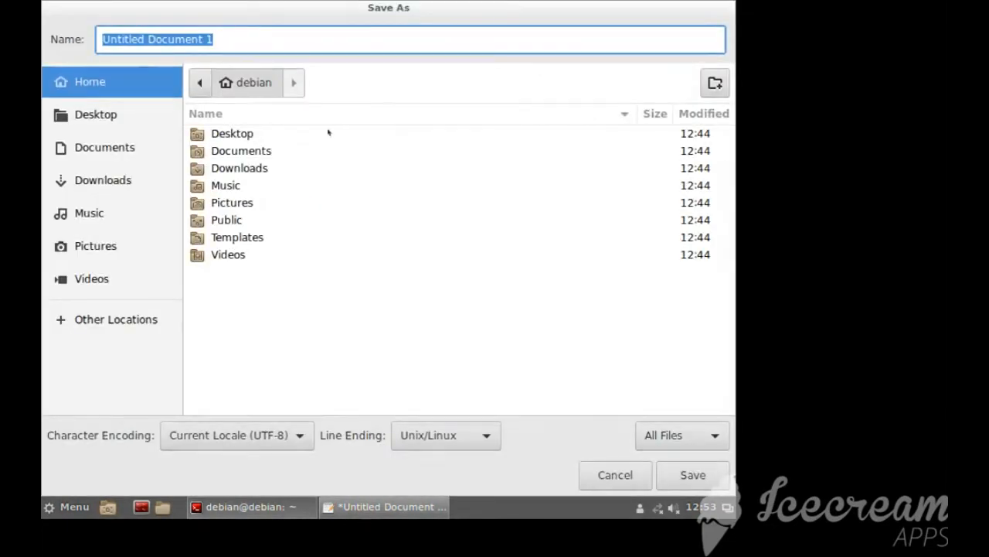
left_click_drag(235, 35, 130, 26)
type("h")
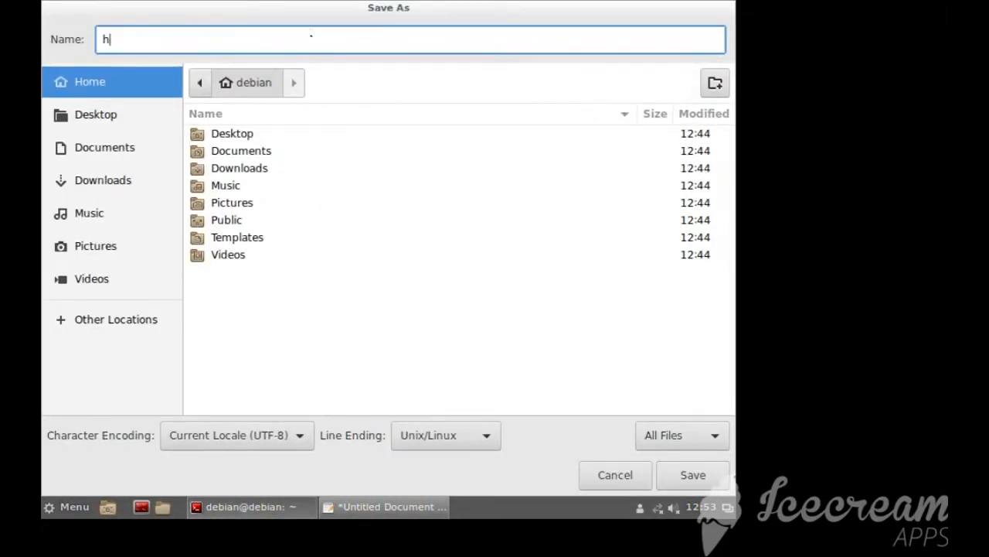
type("elloworld.sh")
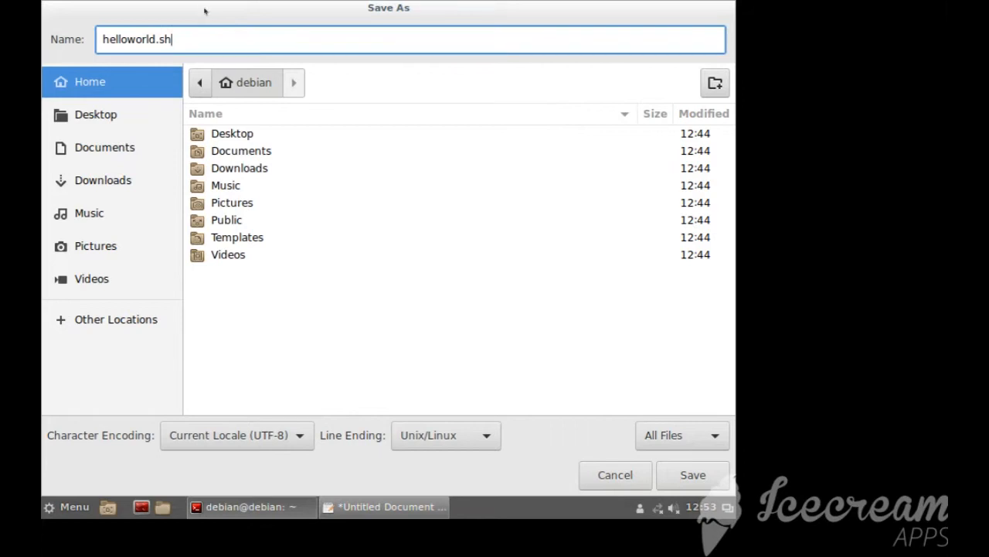
left_click(693, 475)
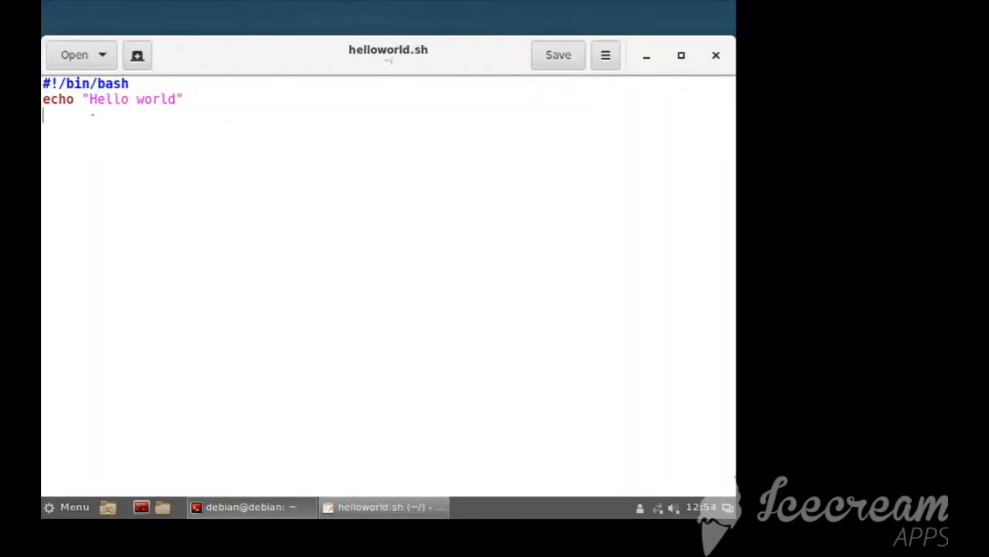
Close the gedit window and list the home folder's contents with ls in the terminal
key("ctrl+a")
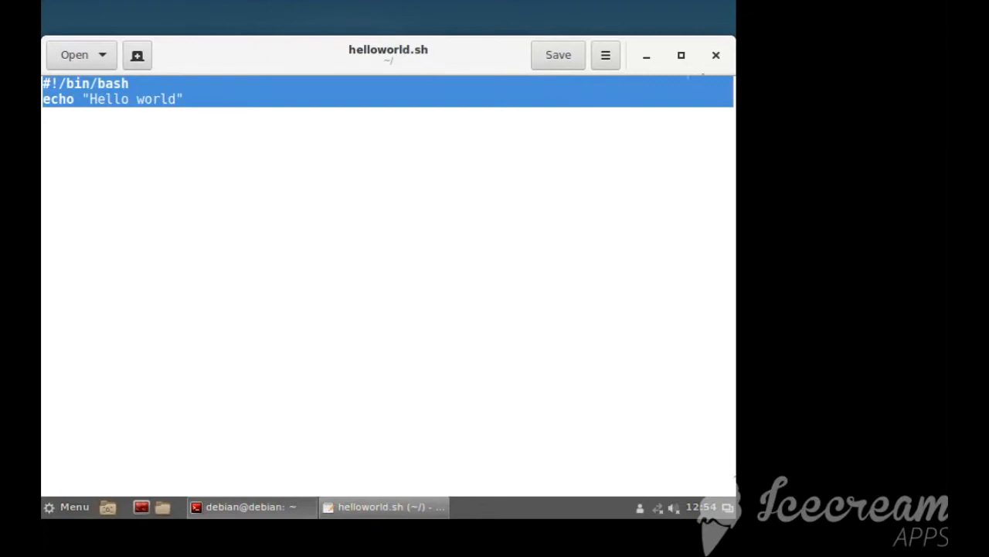
left_click(718, 55)
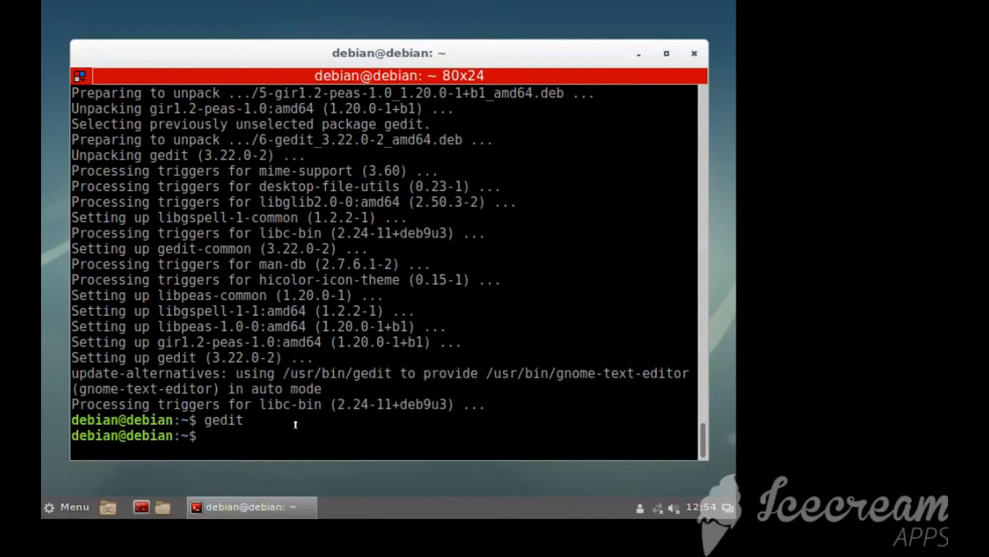
type("ls")
key("Return")
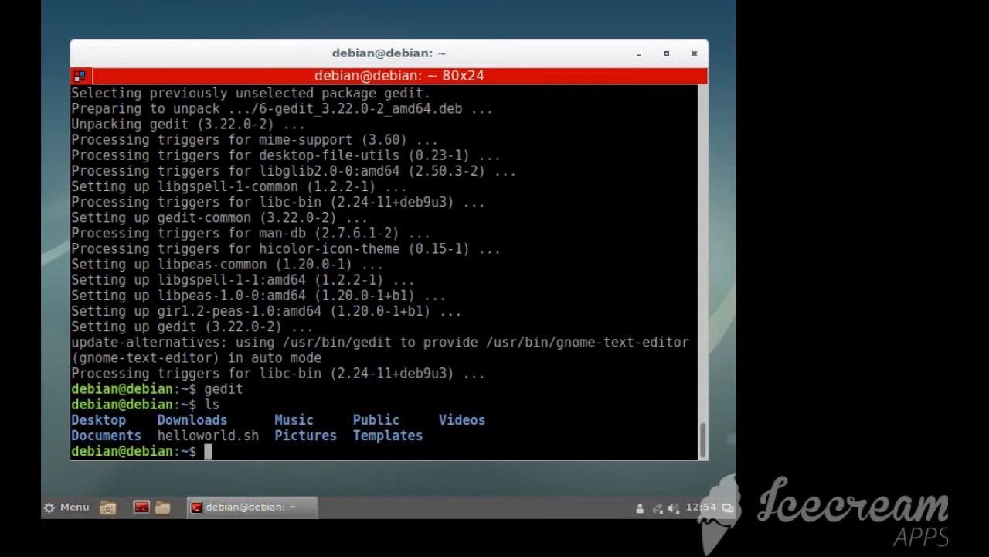
Make the script executable with chmod +x helloworld.sh
type("chmod +x")
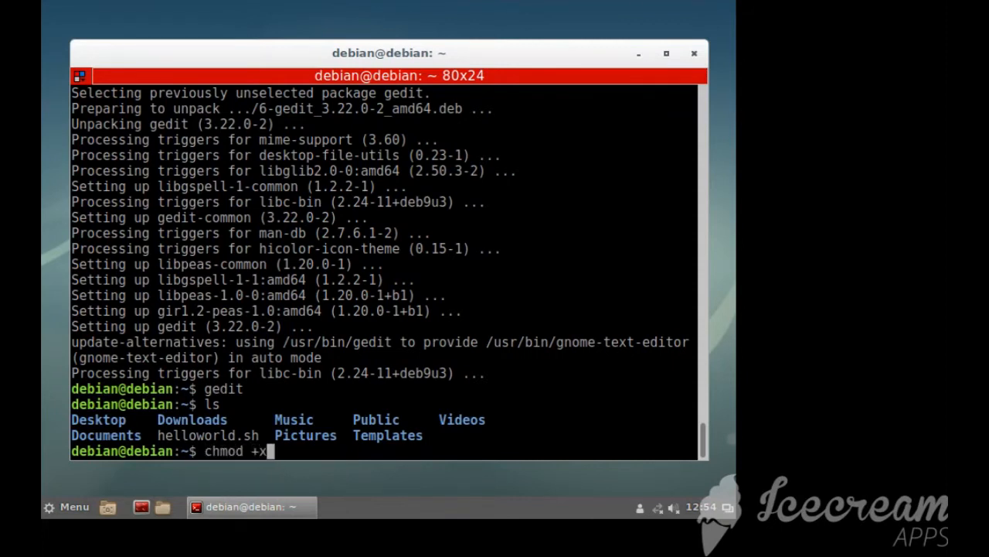
type(" helloworld.sh")
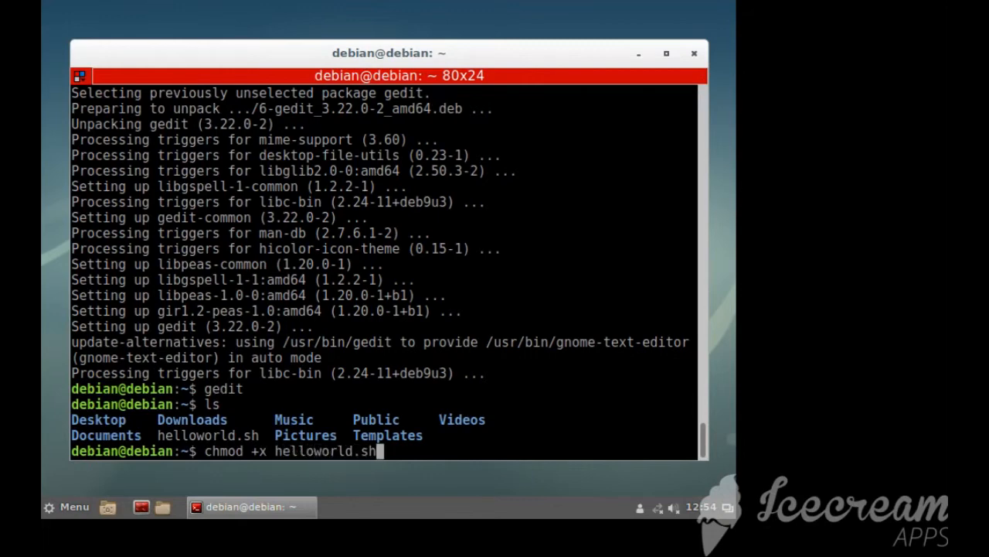
key("Return")
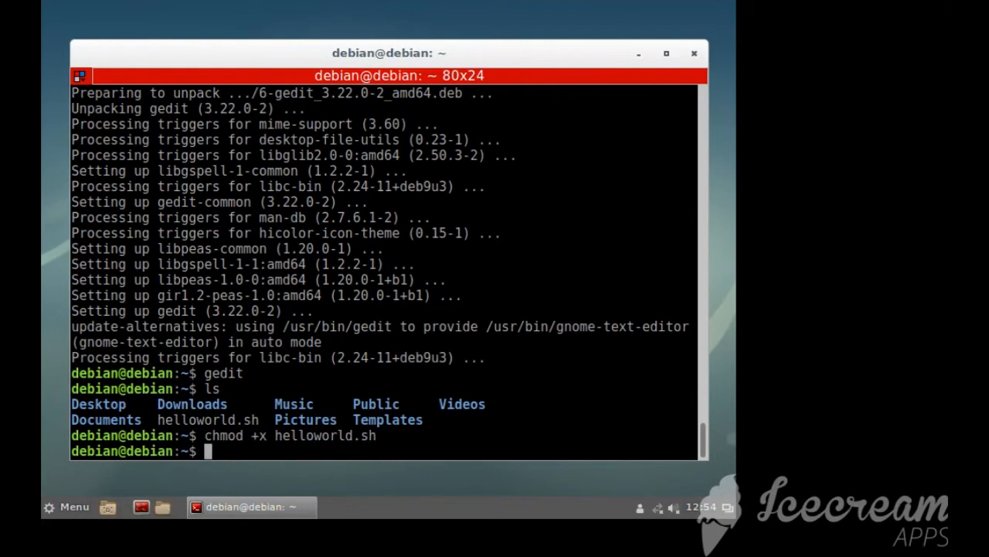
List the home folder's contents with ls and run the script with ./helloworld.sh
type("ls")
key("Return")
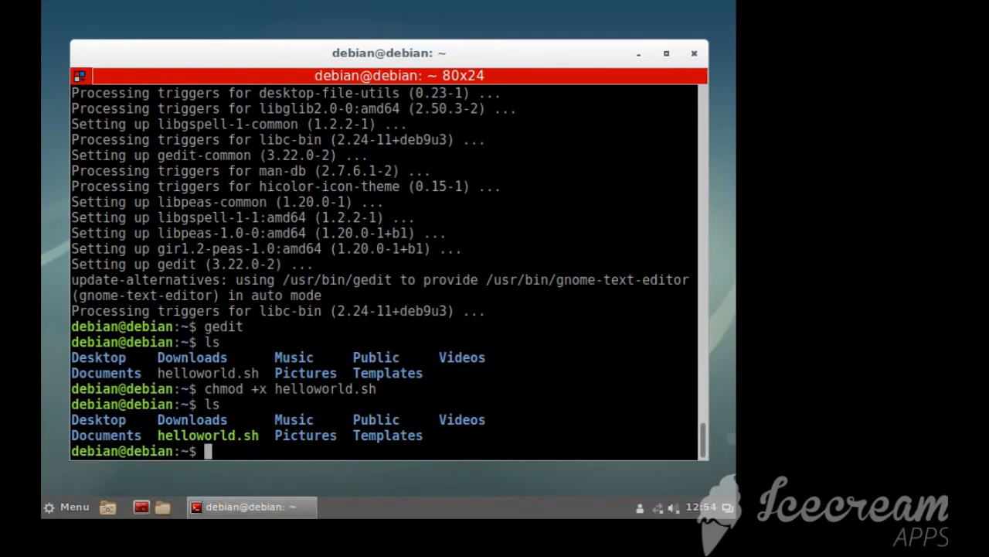
type("./hellowirl")
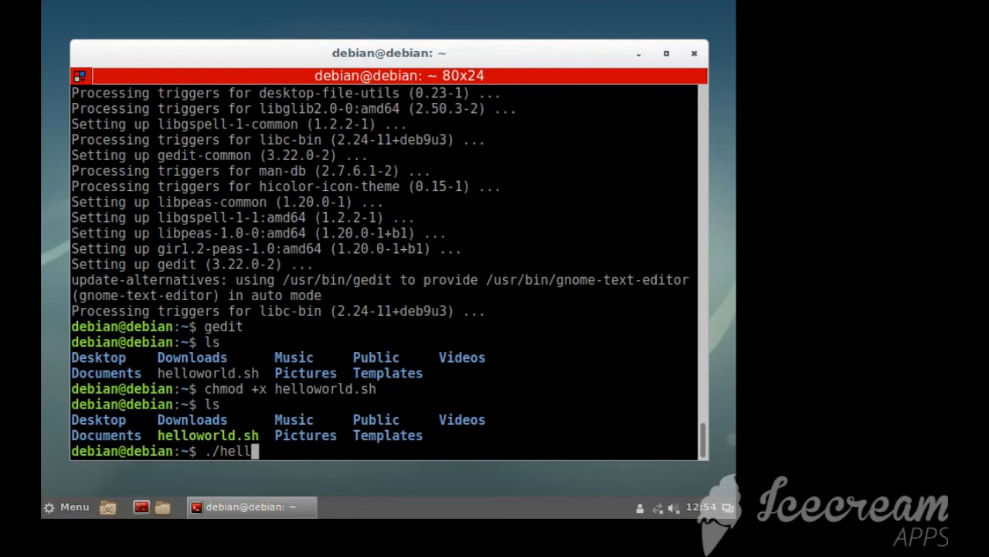
key("BackSpace")
key("BackSpace")
key("BackSpace")
type("orld.sh")
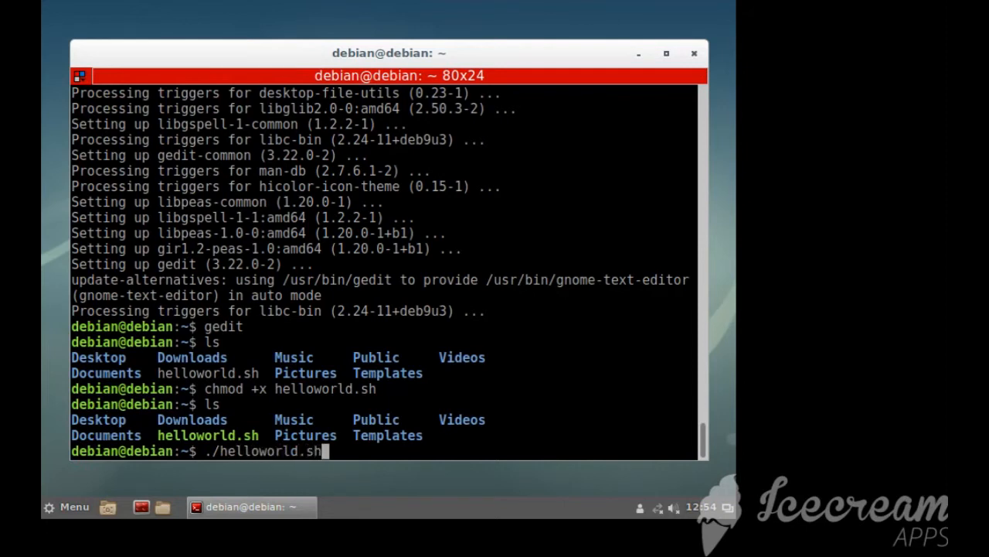
key("Return")
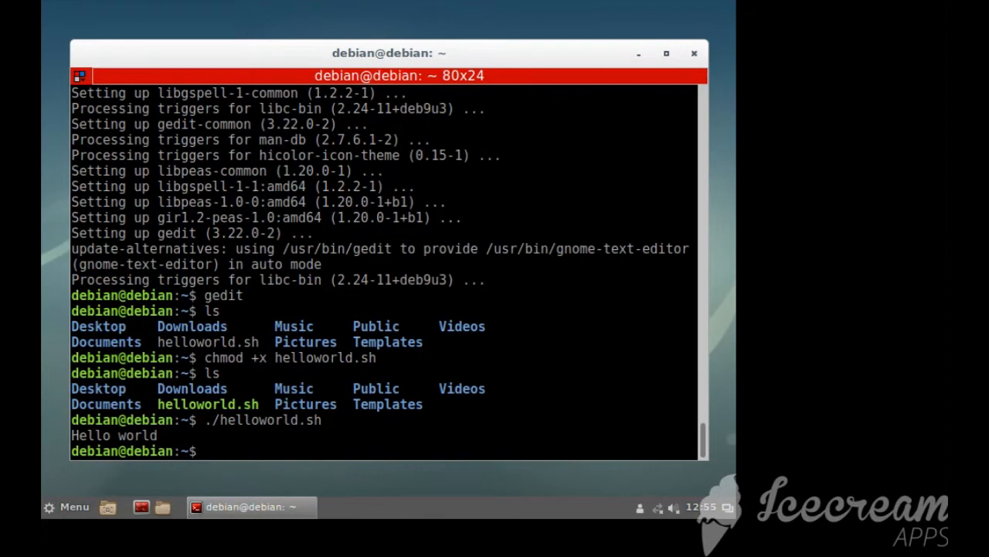
Clear the terminal and change into the Downloads folder with cd Downloads
type("clear")
key("Return")
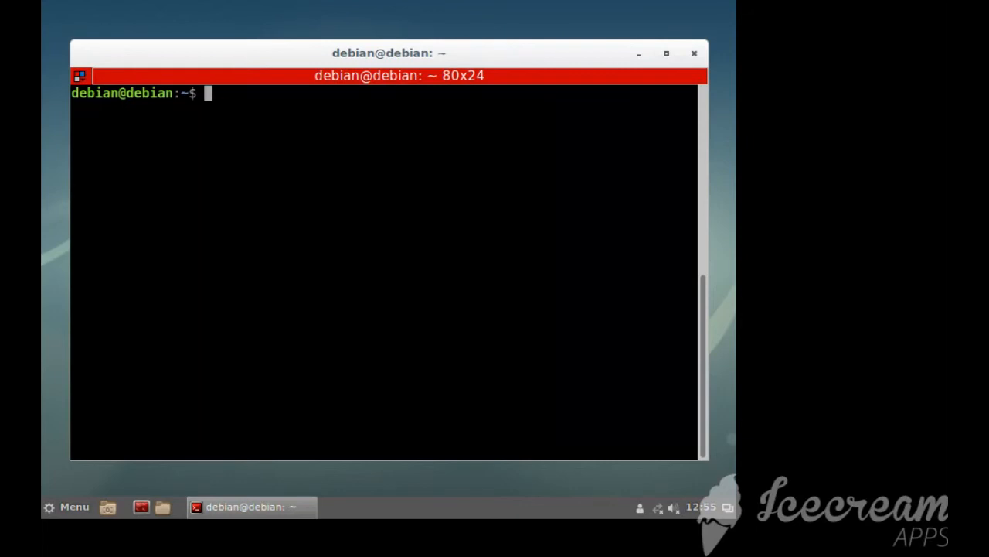
type("cd Downloads")
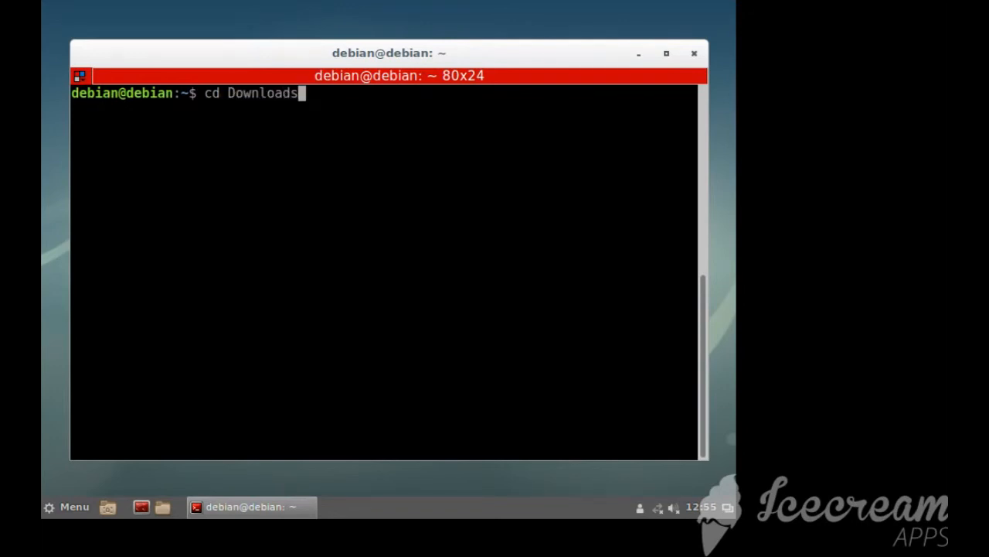
key("Return")
Go up one folder level with cd .. and switch to the root directory with cd /
type("cd ")
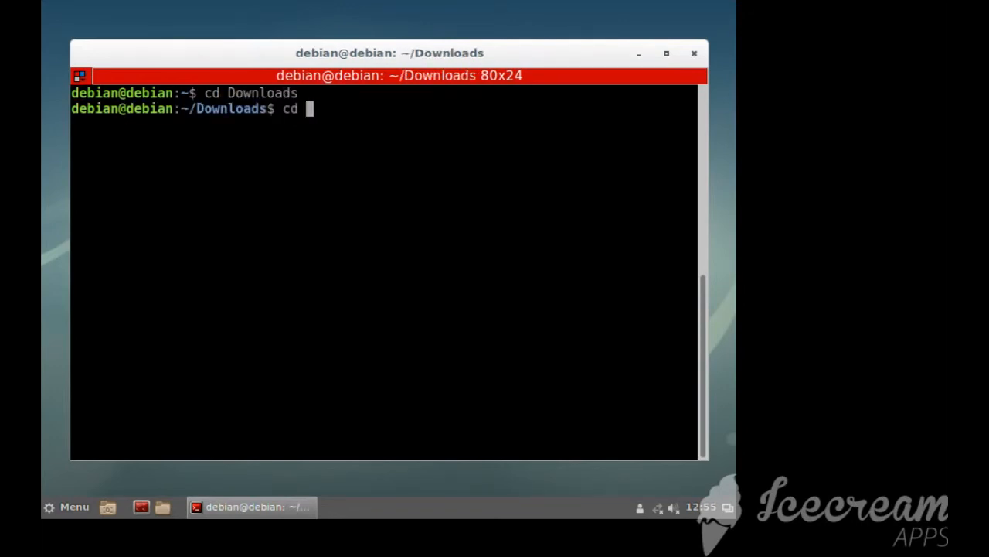
type("..")
key("Return")
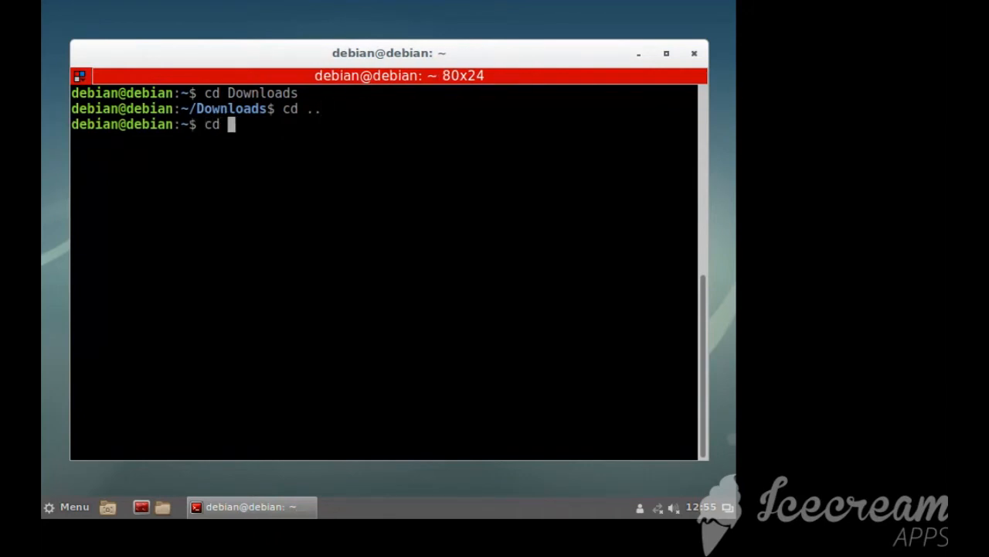
type("/")
key("Return")
Return to the home folder with cd ~/ and list its contents with ls
type("cd ")
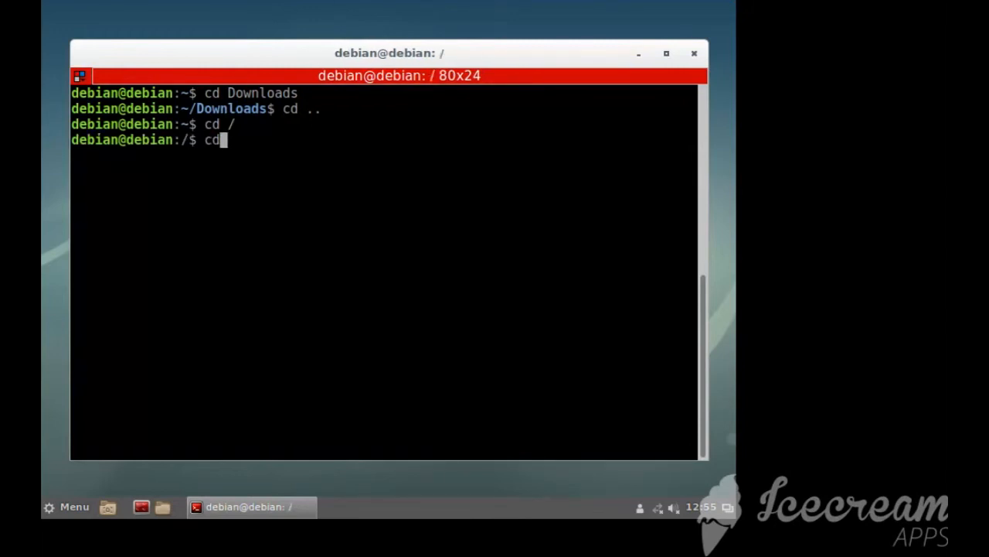
type("~")
type("/")
key("Return")
type("ls")
key("Return")
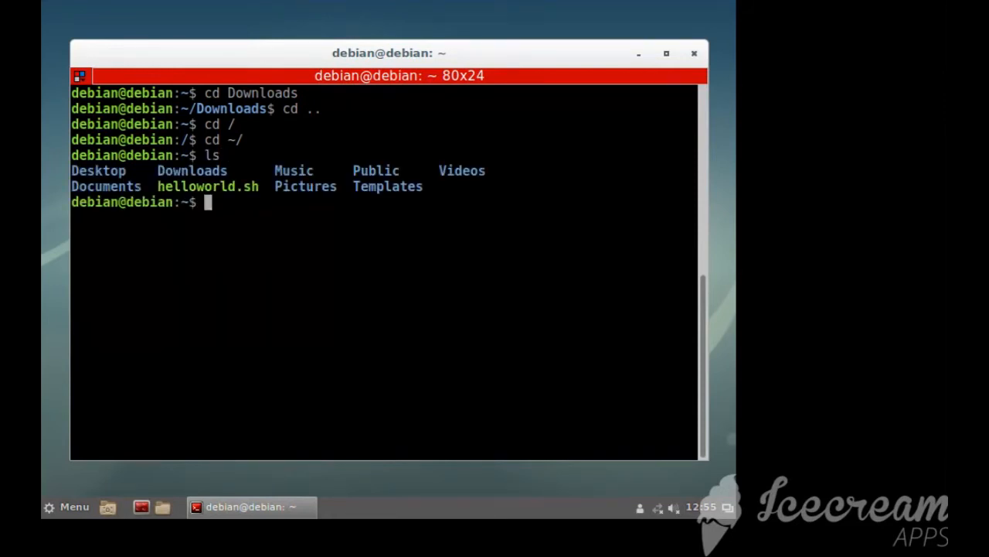